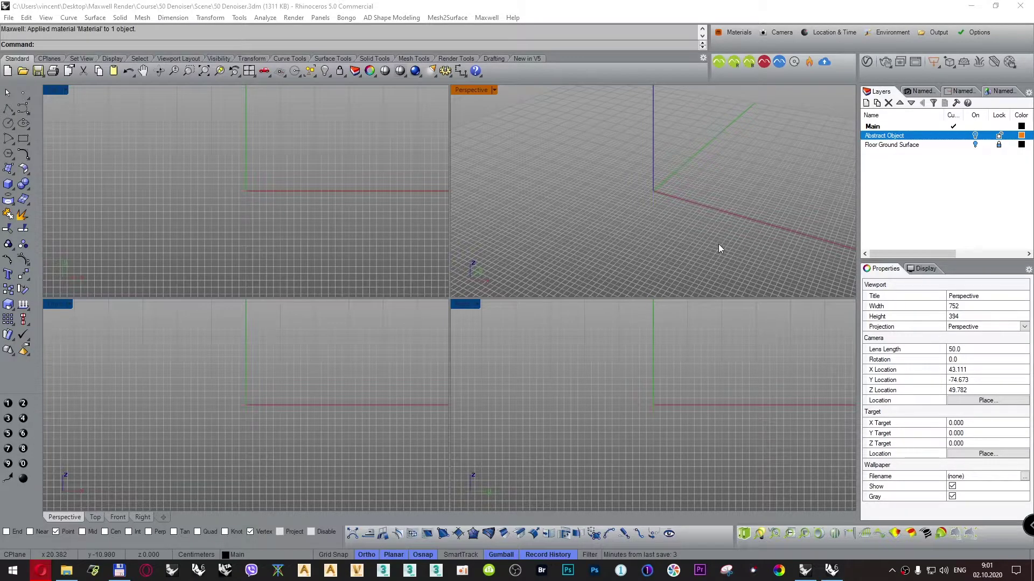
Turn on the Abstract Object and Floor Ground Surface layers and restore the named view Canon 50mm 1.4L R2.
left_click(974, 136)
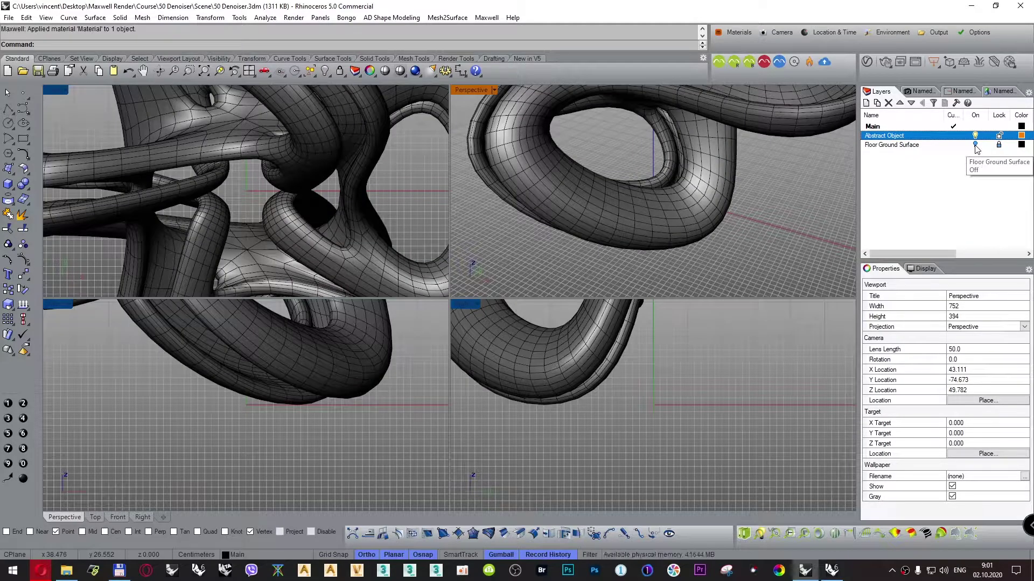
left_click(975, 144)
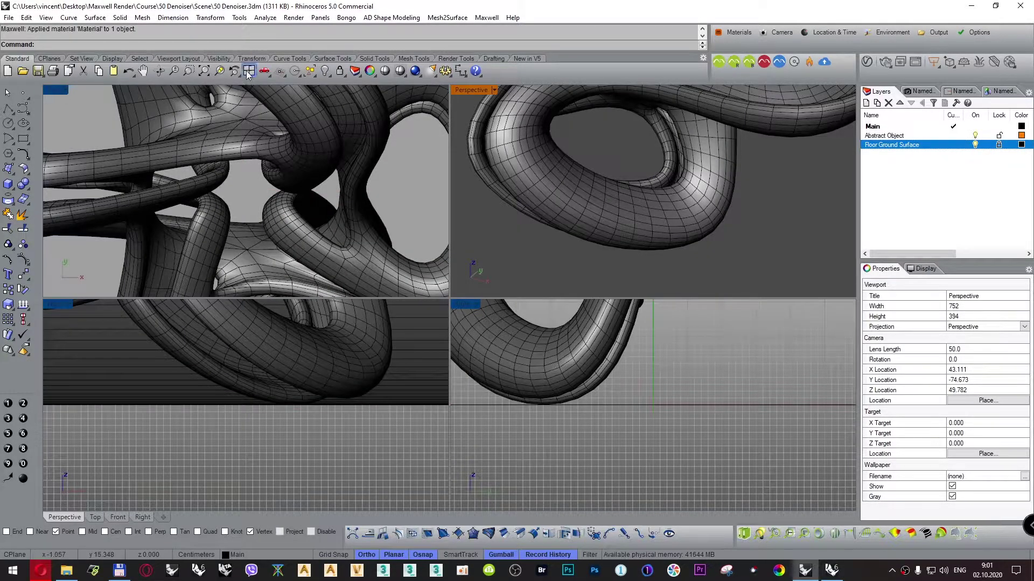
left_click(247, 70)
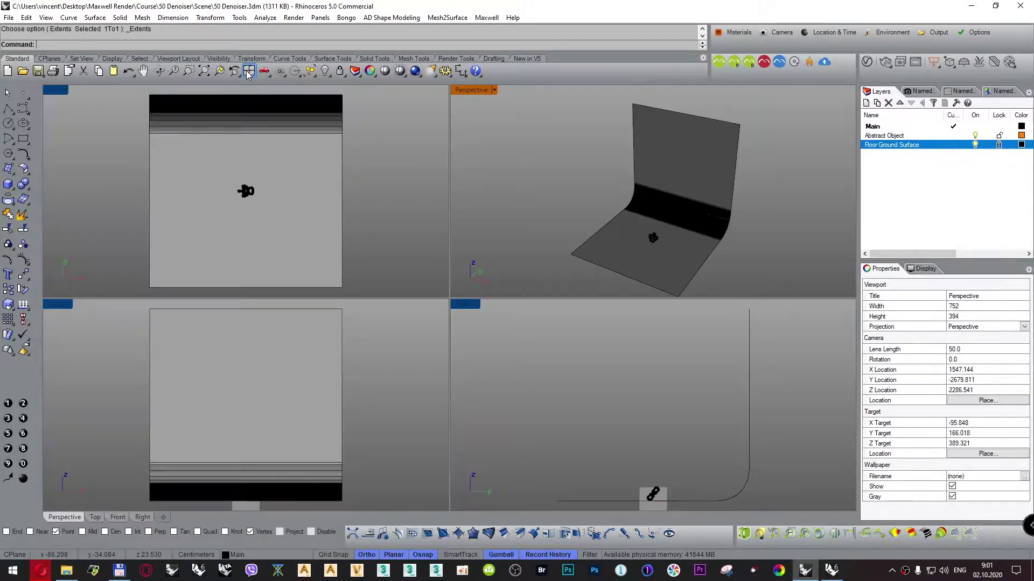
left_click(922, 91)
double_click(894, 140)
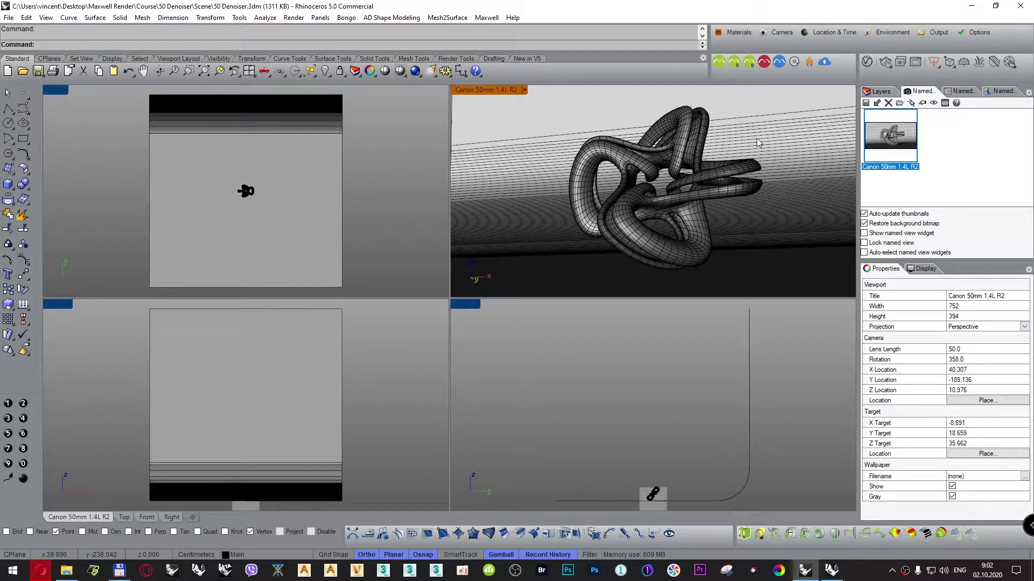
Open the Maxwell scene materials beside the camera view and switch that viewport to Rendered display.
left_click(735, 32)
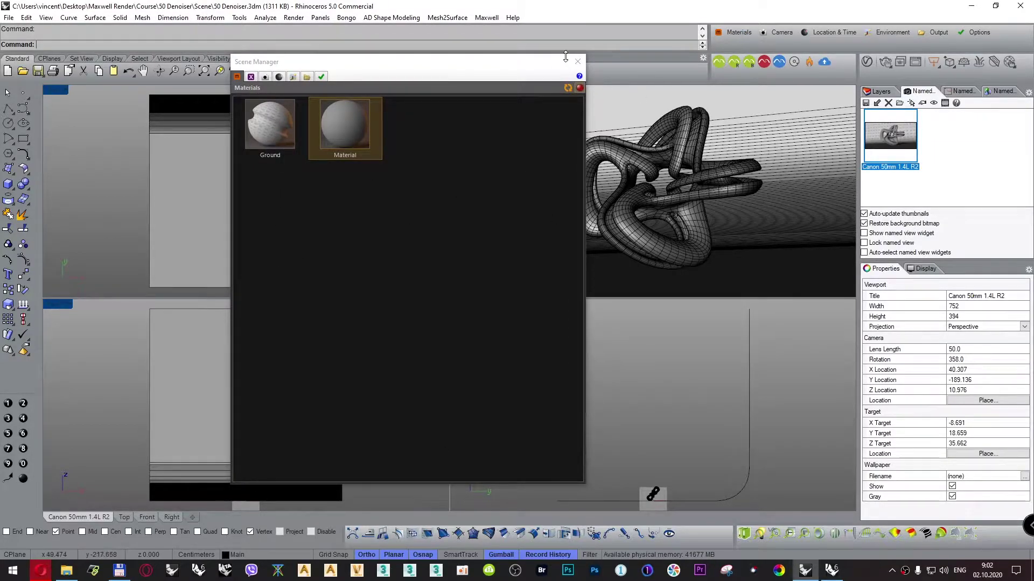
left_click_drag(535, 74, 361, 100)
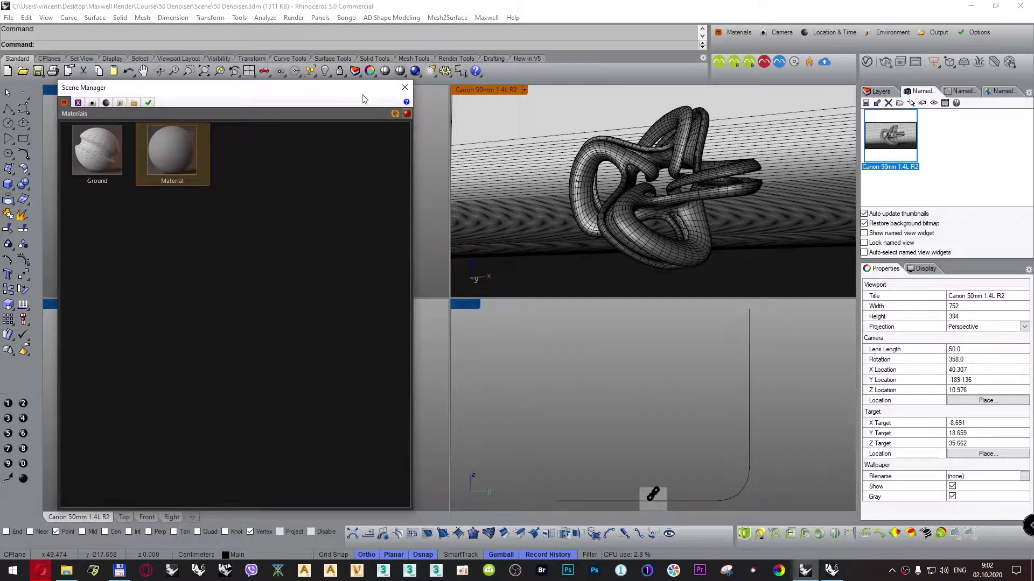
left_click(526, 90)
left_click(500, 141)
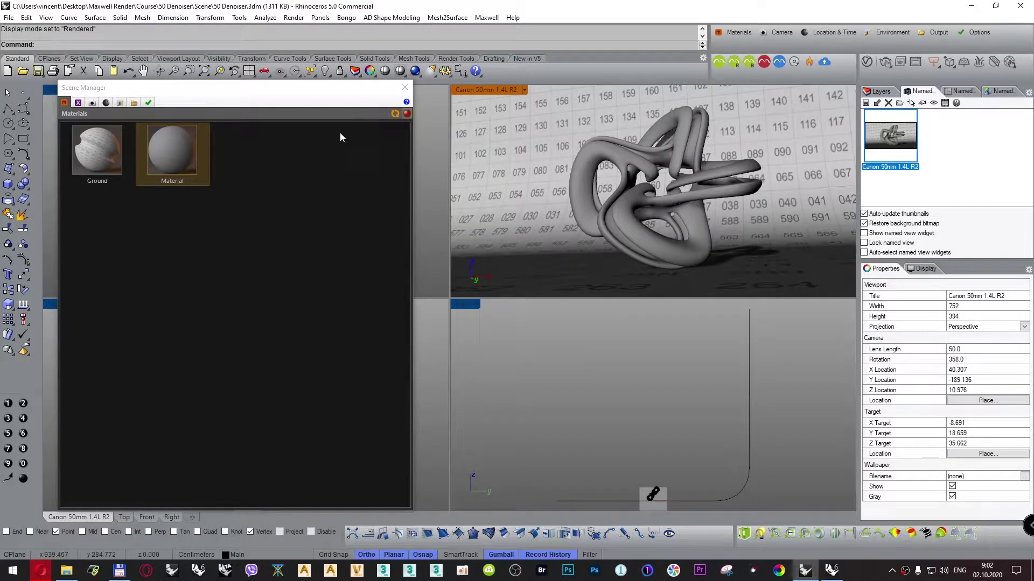
Review the camera and environment settings in the Scene Manager, ending on the output settings.
left_click(90, 102)
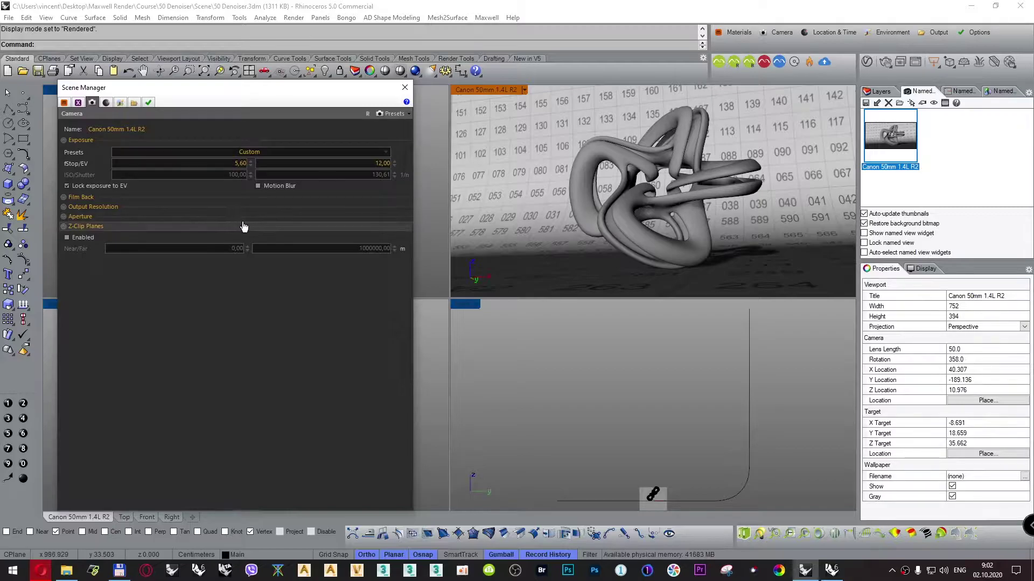
left_click(120, 103)
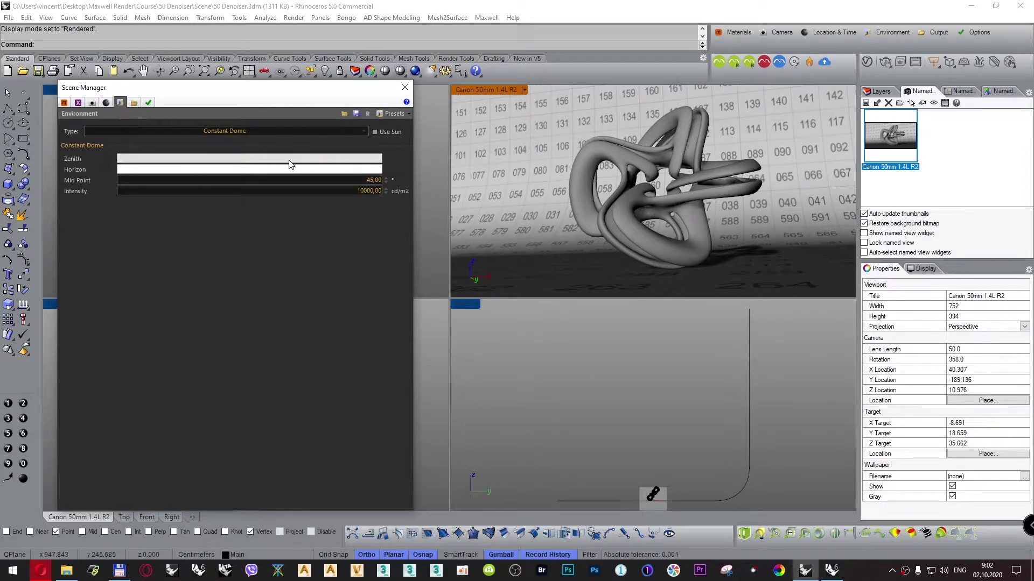
left_click(133, 103)
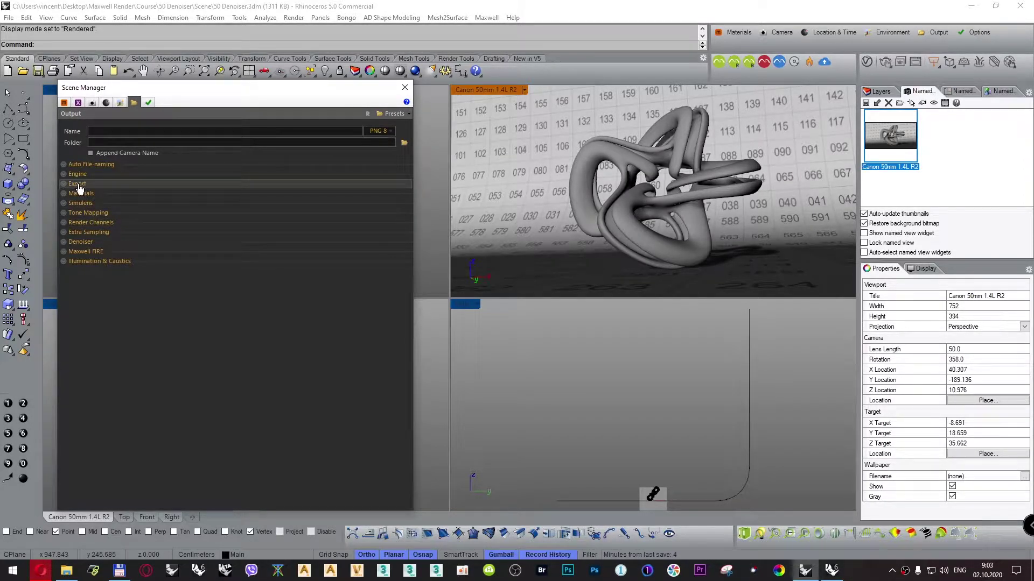
Reset all Maxwell output settings to their defaults and enable the denoiser.
left_click(79, 242)
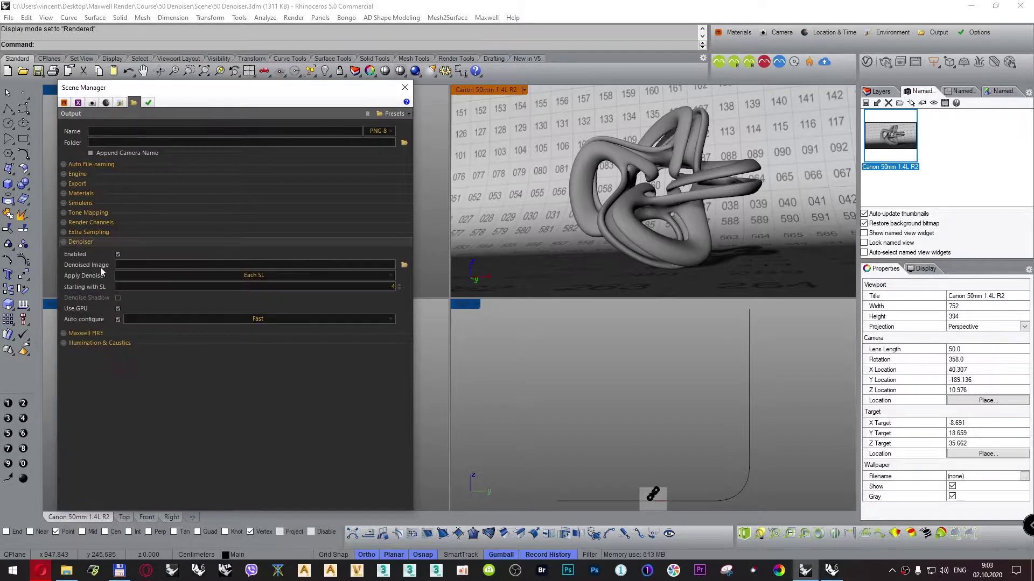
left_click(118, 254)
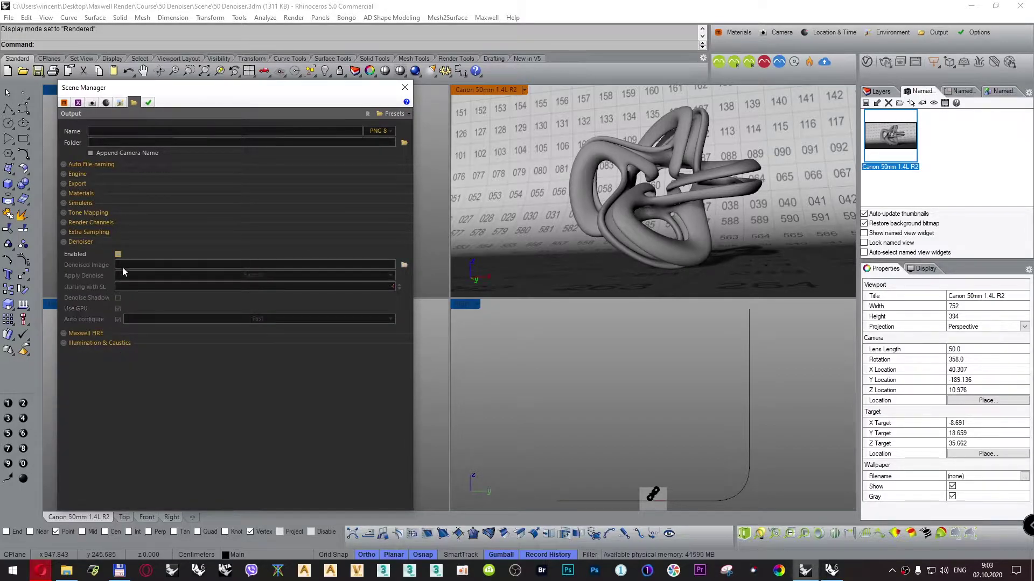
left_click(367, 114)
left_click(452, 330)
left_click(119, 254)
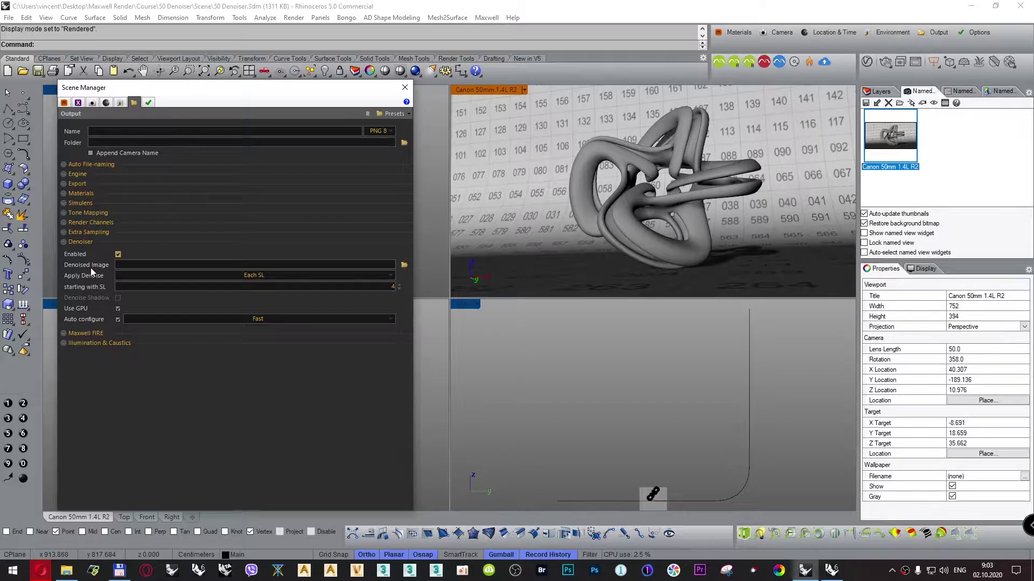
Examine the denoiser's Denoised Image, Apply Denoise, starting SL and Use GPU options.
key("Tab")
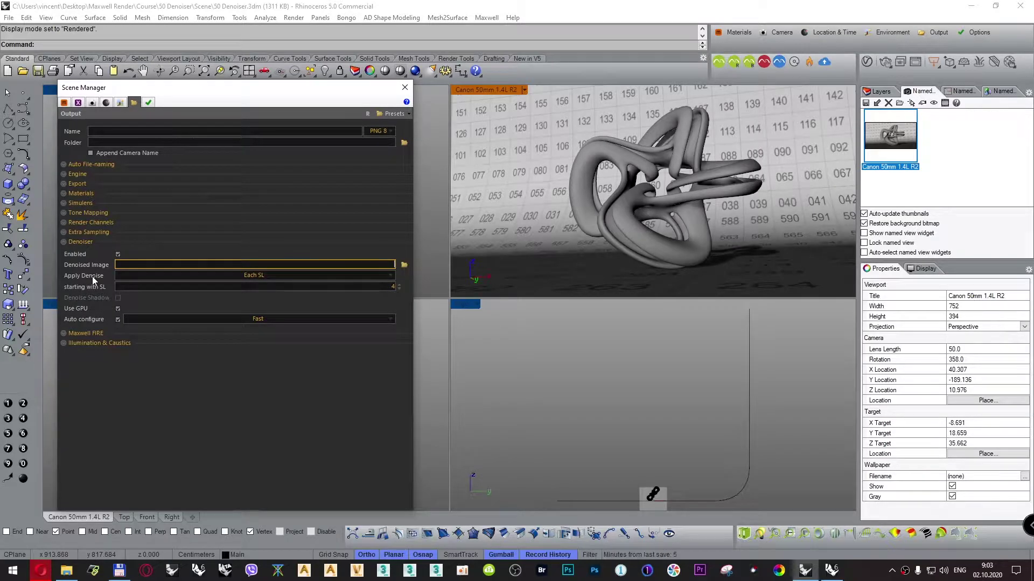
left_click(250, 276)
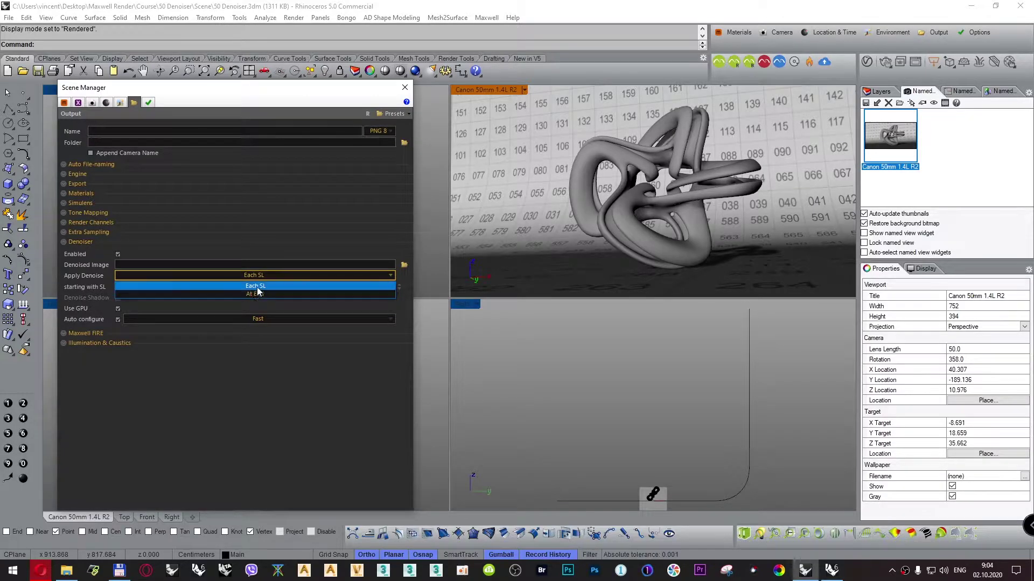
key("Up")
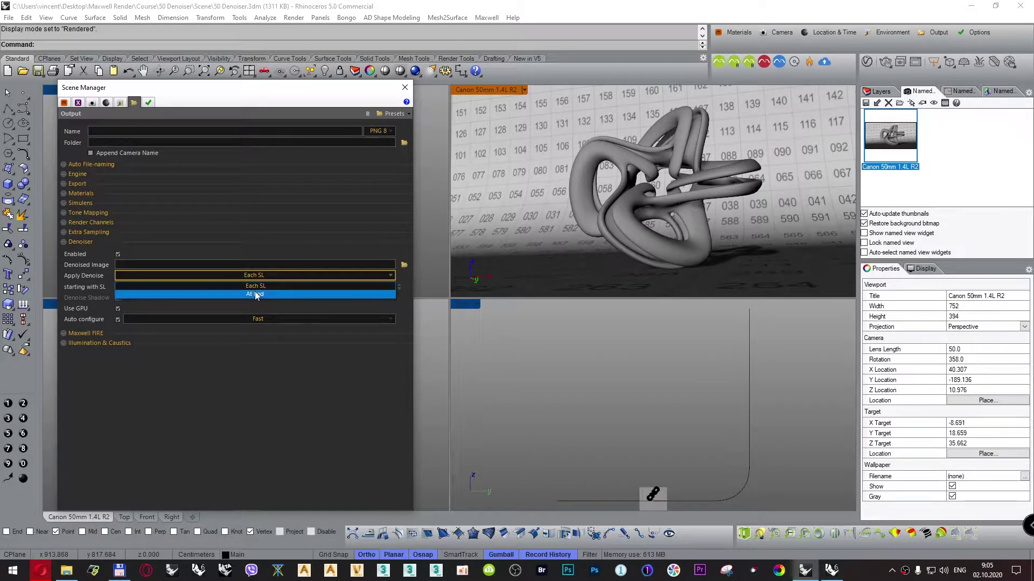
left_click(356, 253)
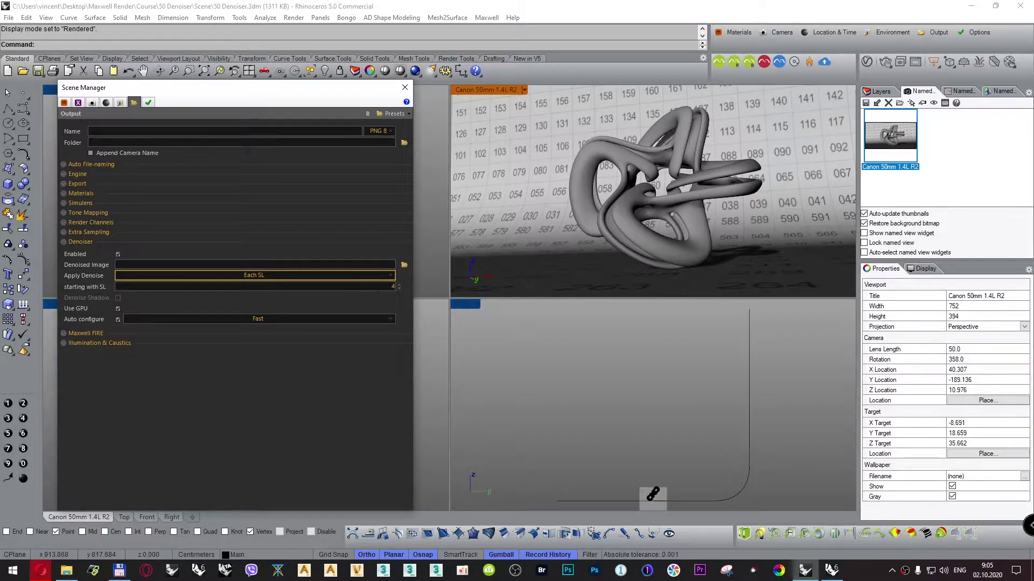
left_click(393, 287)
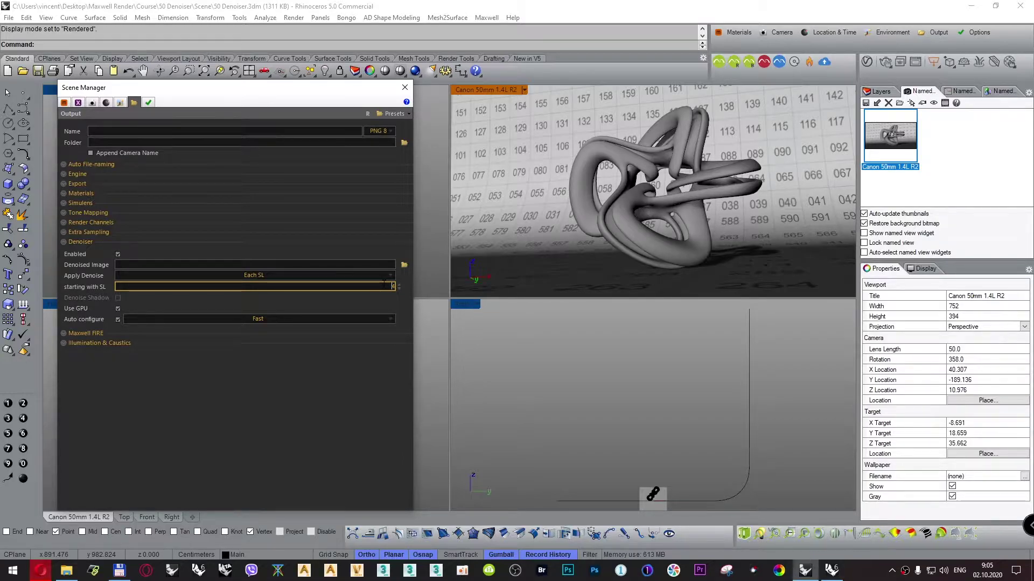
double_click(385, 285)
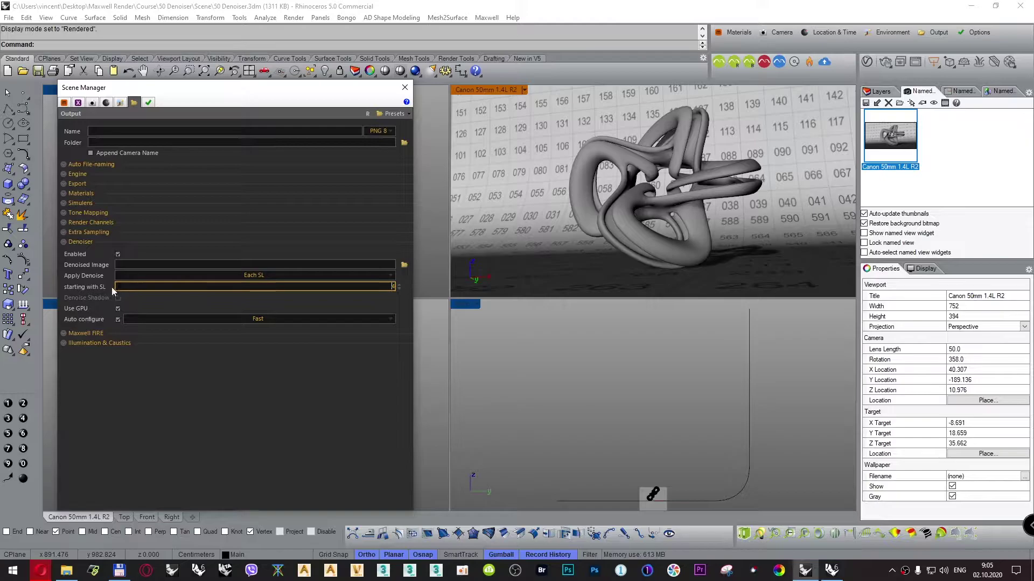
double_click(392, 286)
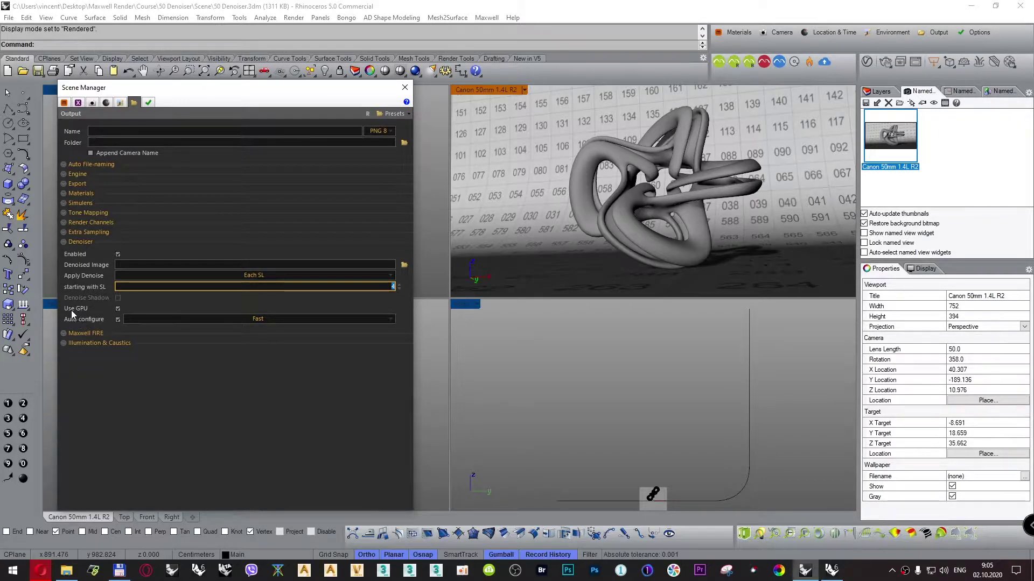
left_click(118, 309)
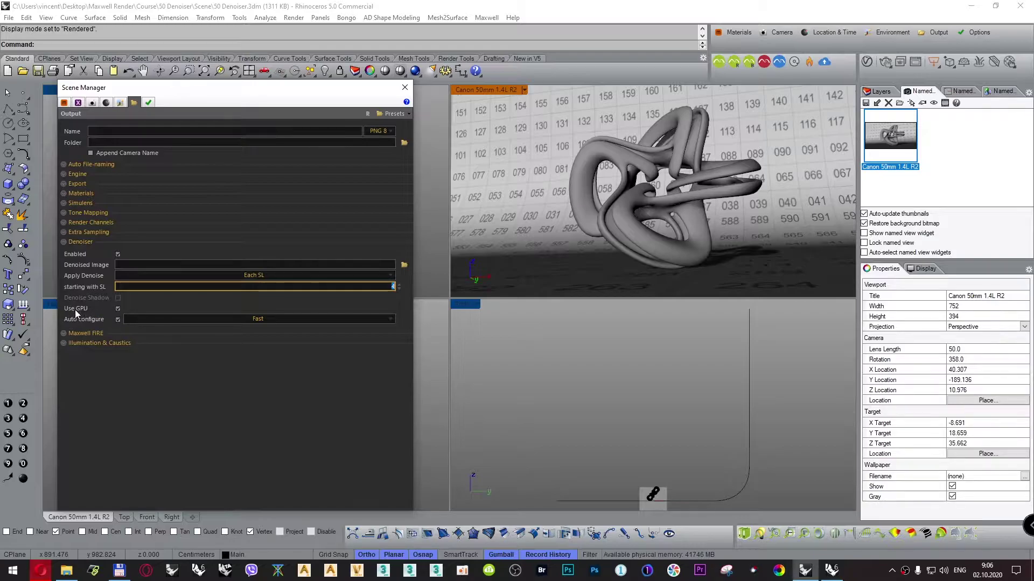
Set the denoiser's auto configure mode to Accurate and enable Denoise Shadow.
left_click(255, 320)
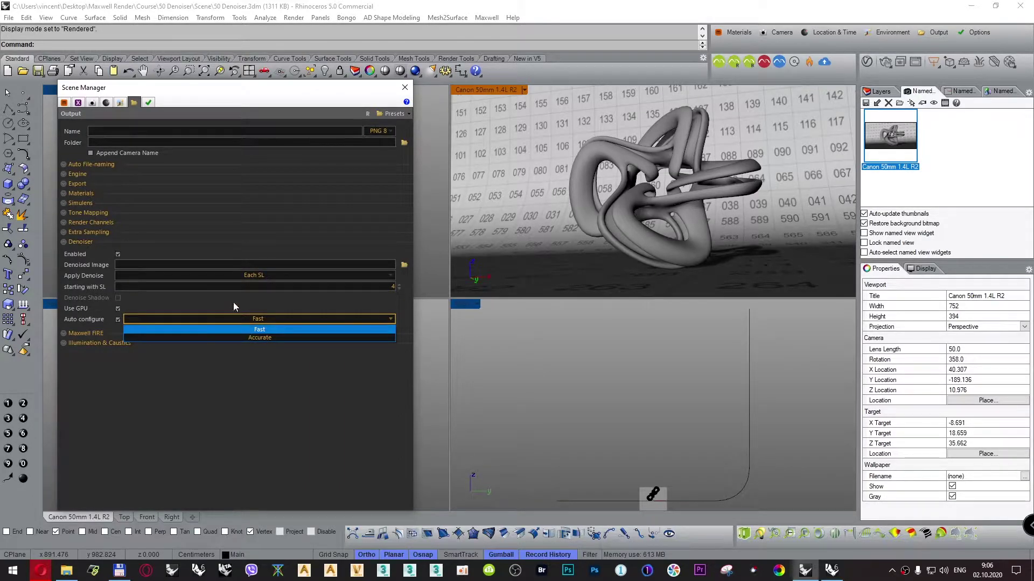
left_click(260, 329)
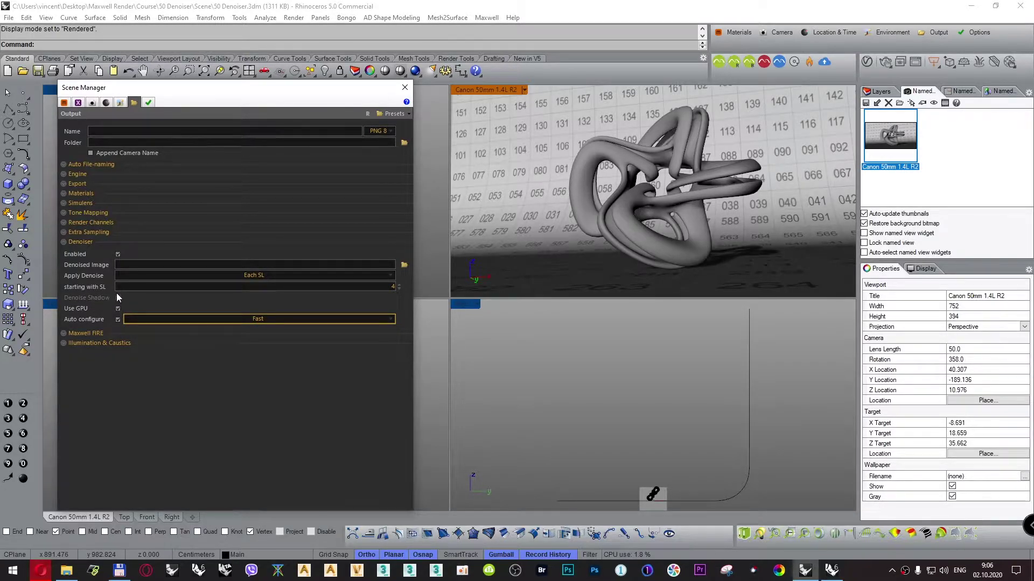
left_click(253, 320)
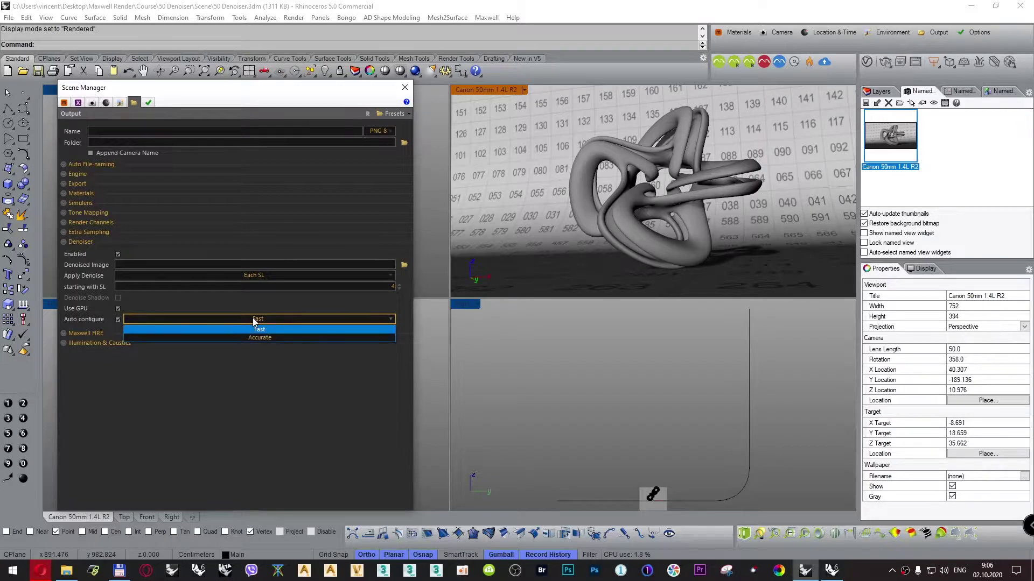
left_click(255, 342)
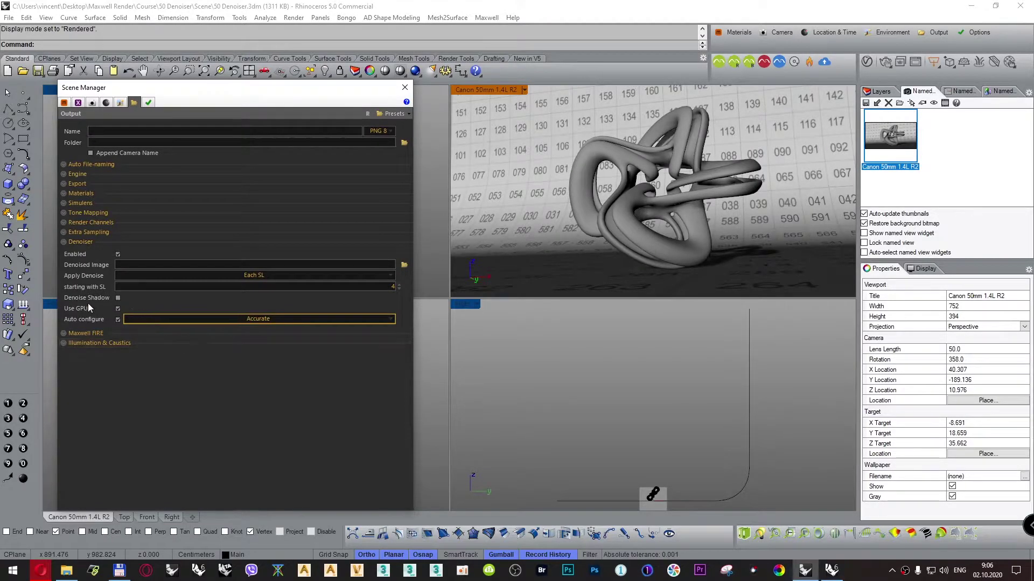
left_click(118, 298)
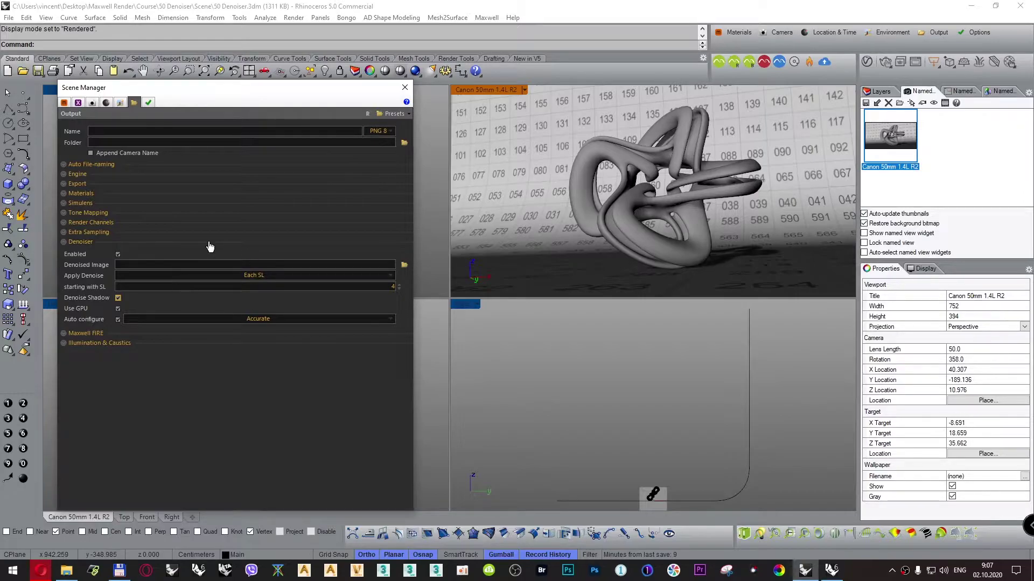
left_click(79, 243)
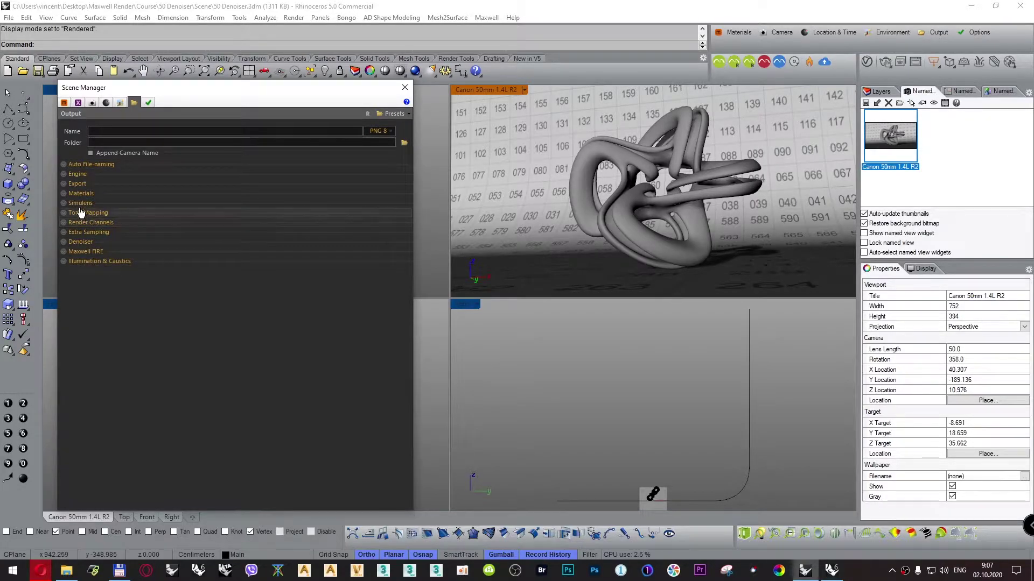
Reset all Maxwell output settings to their defaults and enable Cache Meshes in the export options.
left_click(78, 185)
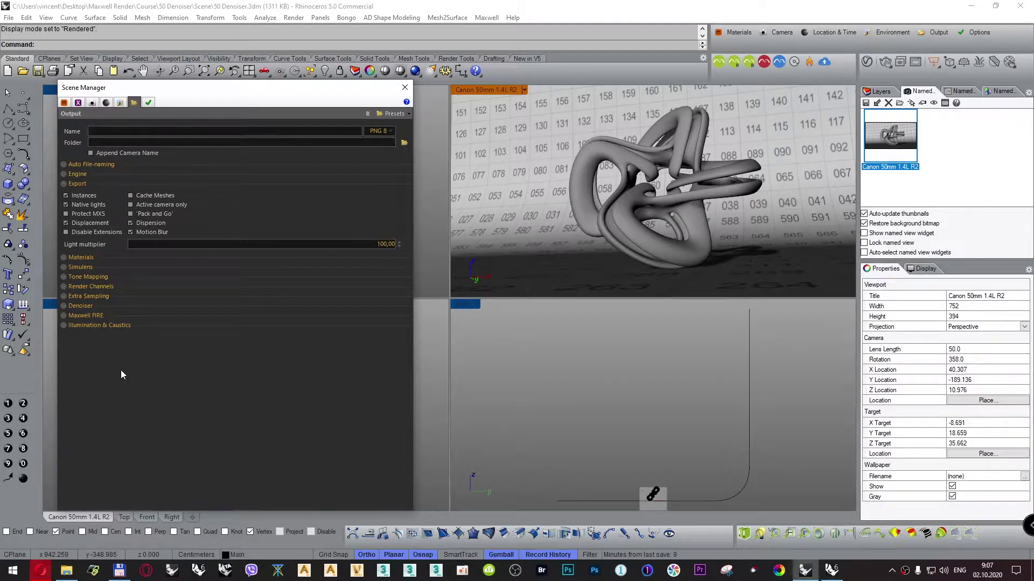
left_click(368, 116)
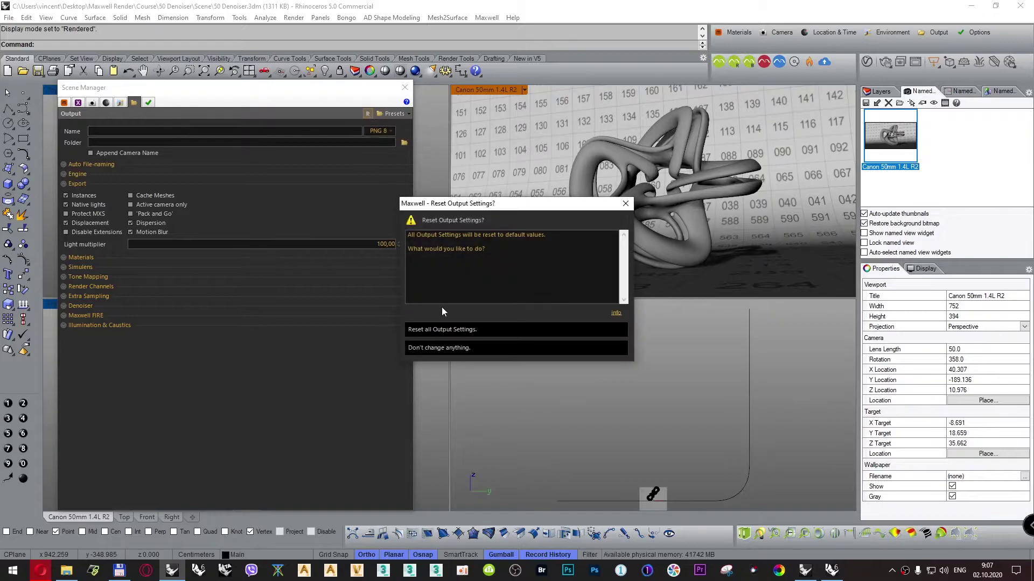
left_click(441, 330)
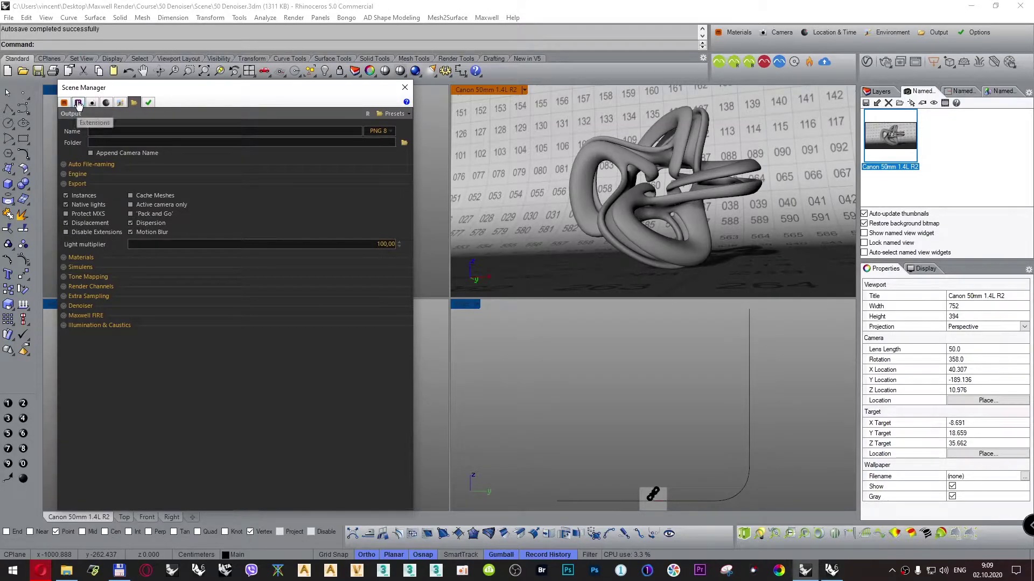
left_click(130, 196)
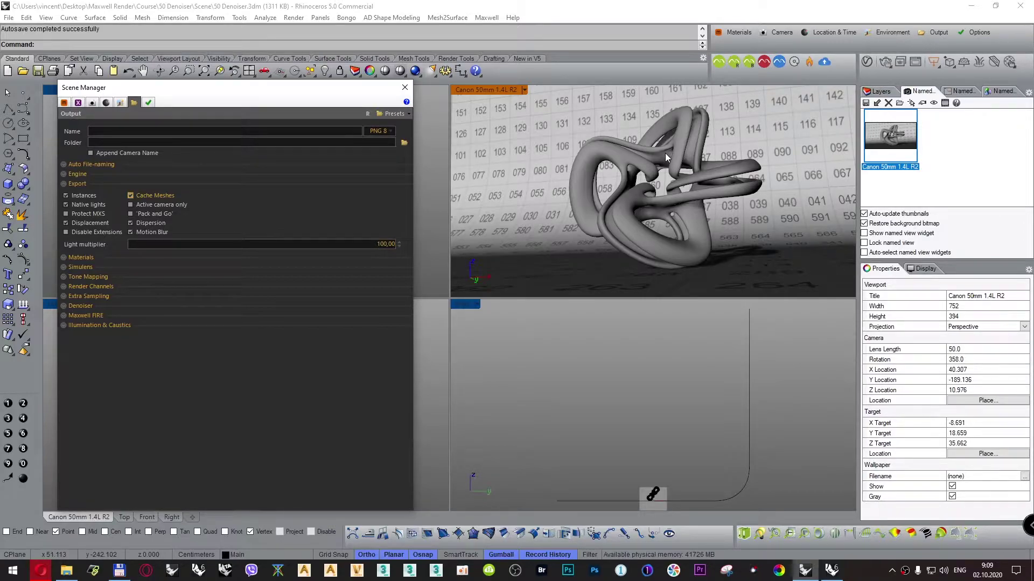
Select the abstract mesh and inspect the detailed render mesh controls in the document properties.
left_click(692, 118)
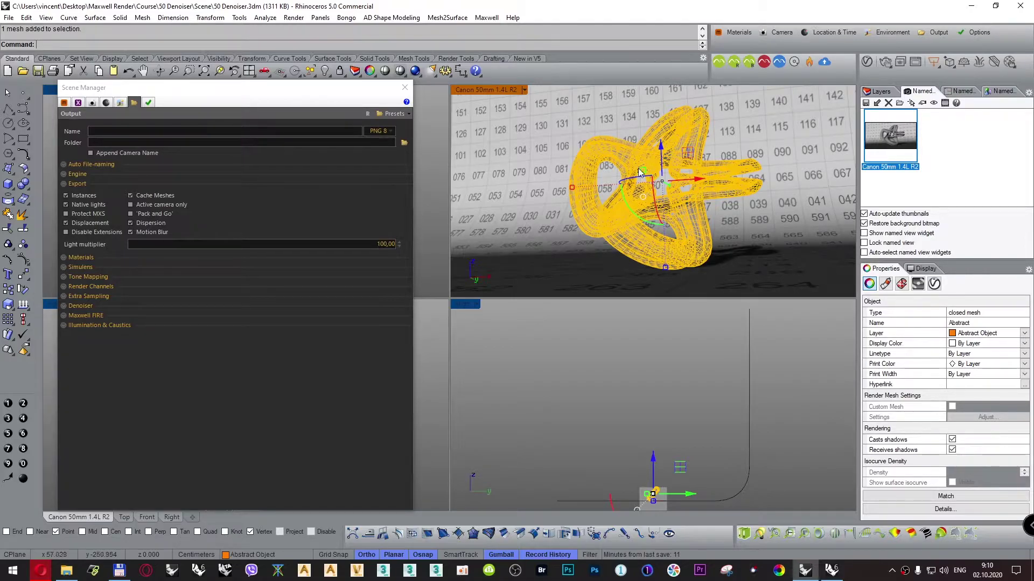
left_click(445, 70)
left_click(274, 161)
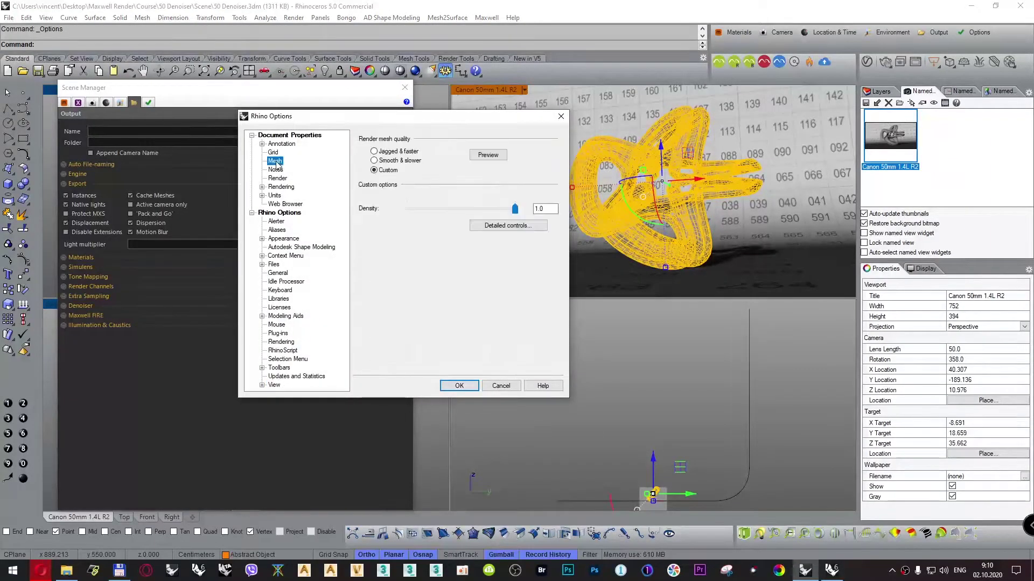
left_click(506, 226)
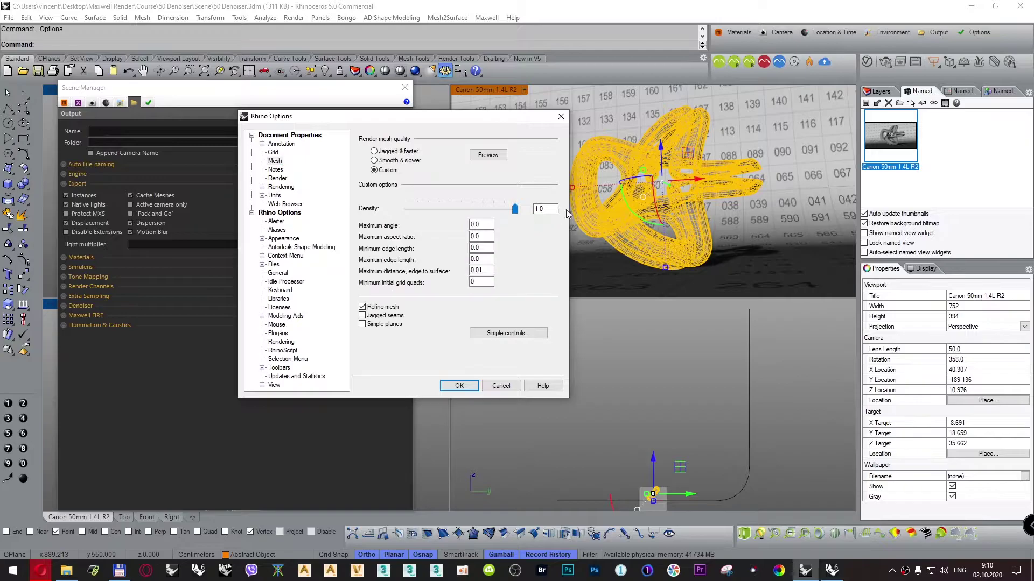
left_click(457, 386)
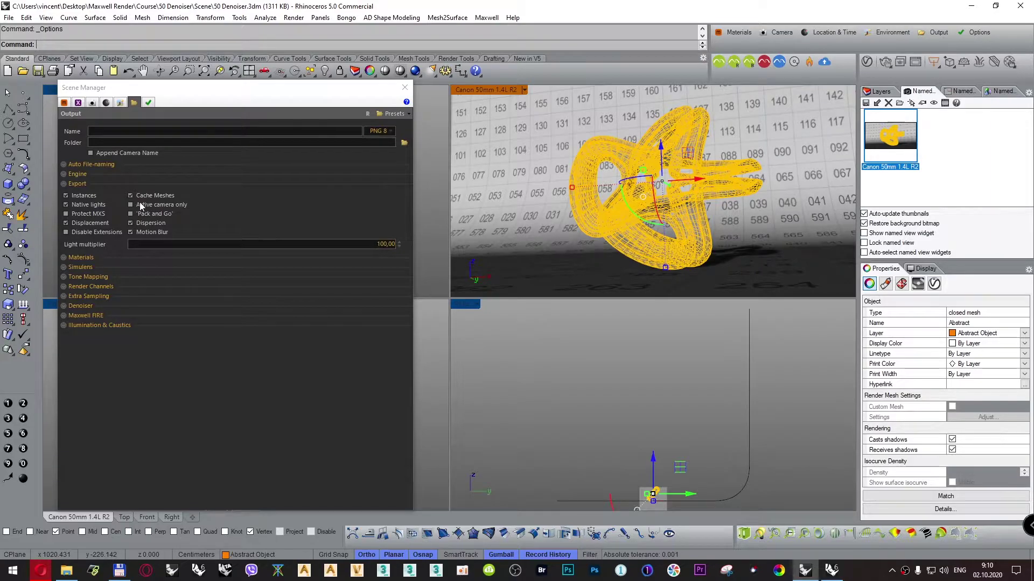
Deselect the abstract mesh, open the scene in Maxwell Studio to inspect its exported cameras, and close Studio.
left_click(549, 112)
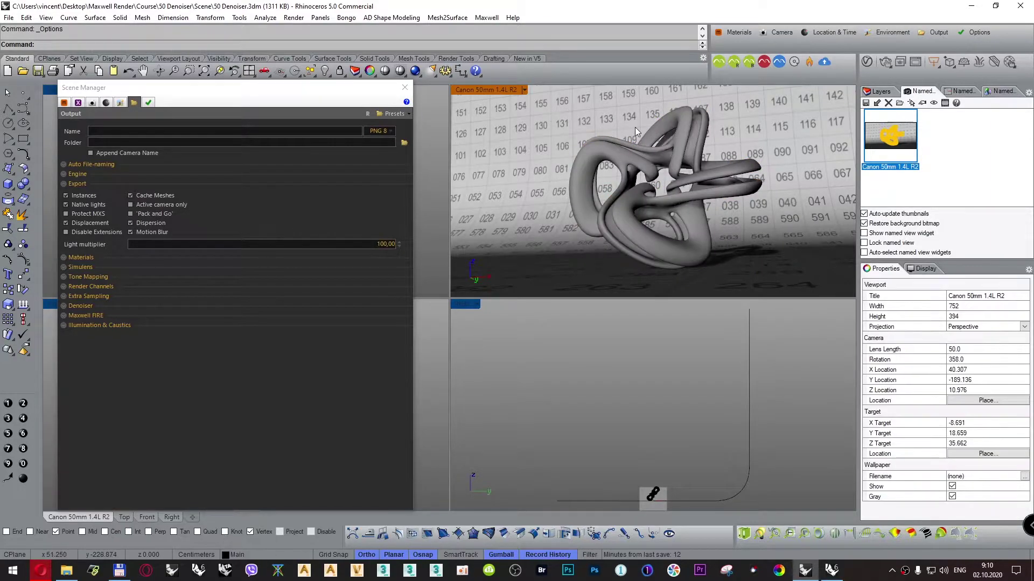
left_click(765, 62)
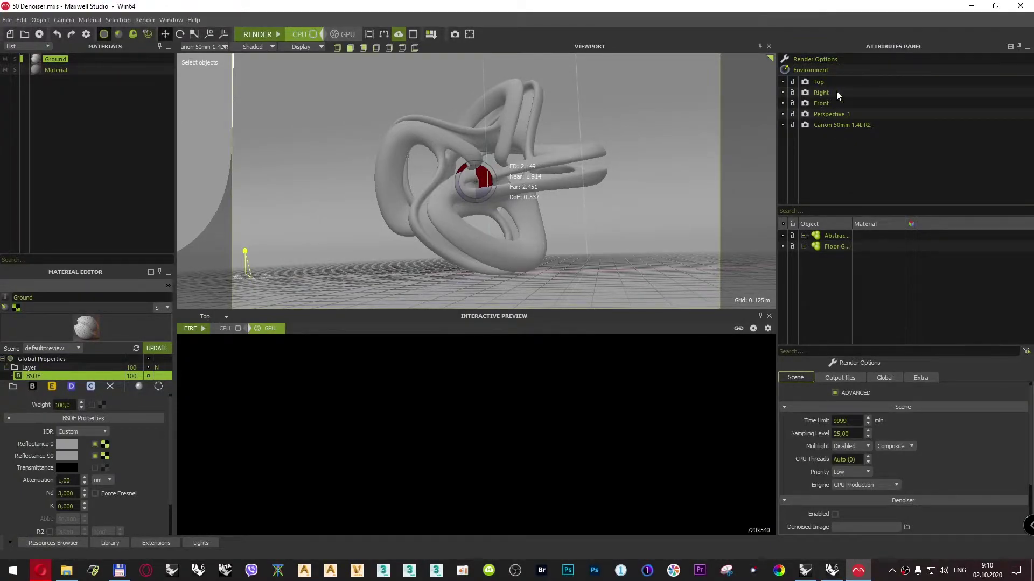
left_click(1020, 5)
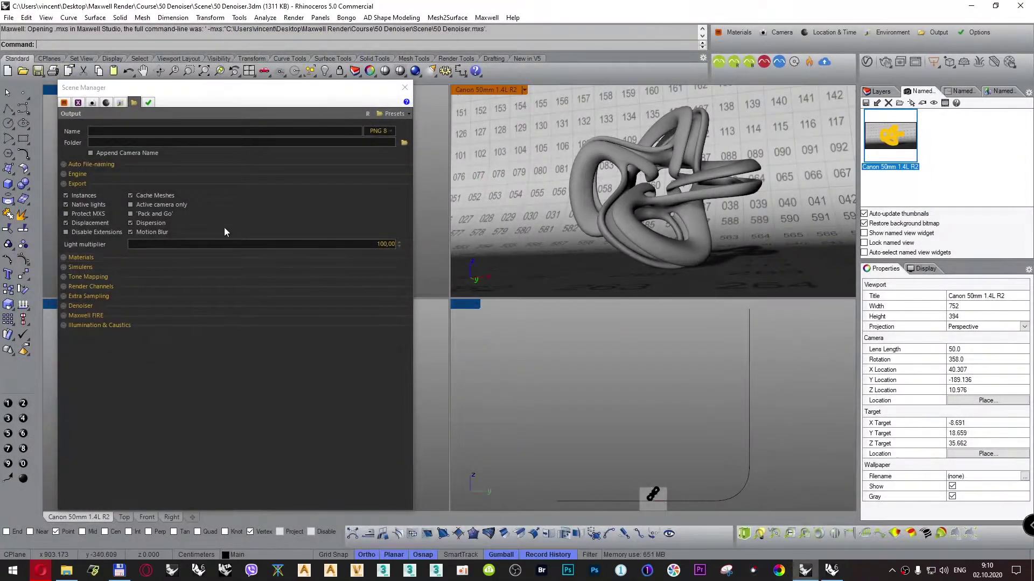
Enable Active camera only in the export options and check the exported camera in Maxwell Studio.
left_click(140, 204)
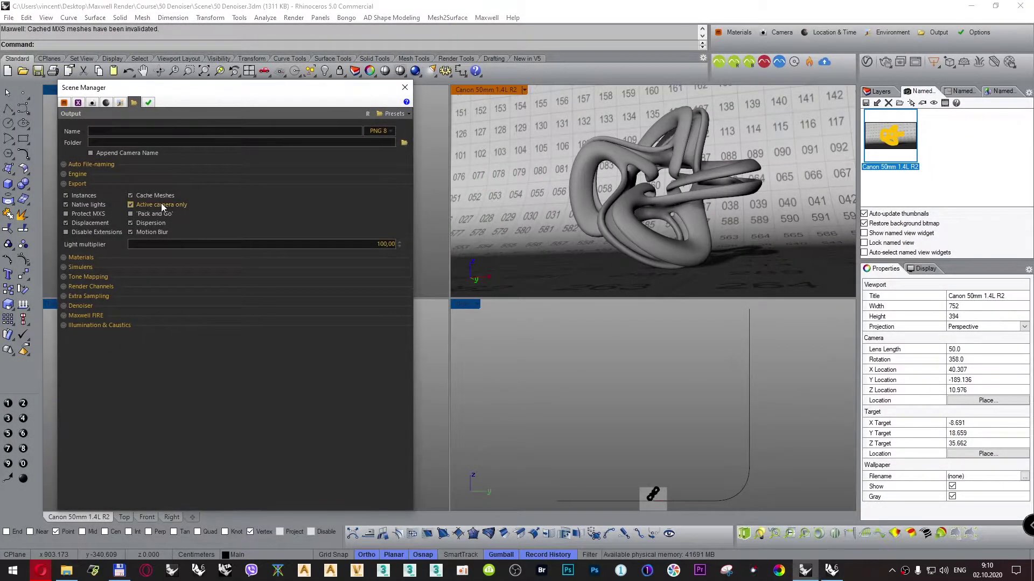
left_click(764, 63)
left_click(464, 331)
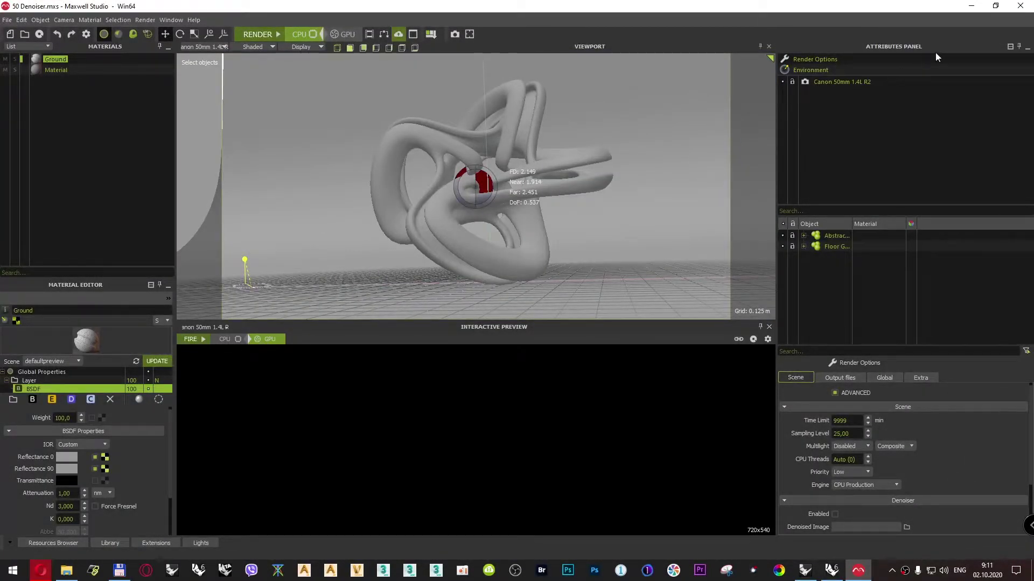
left_click(1019, 6)
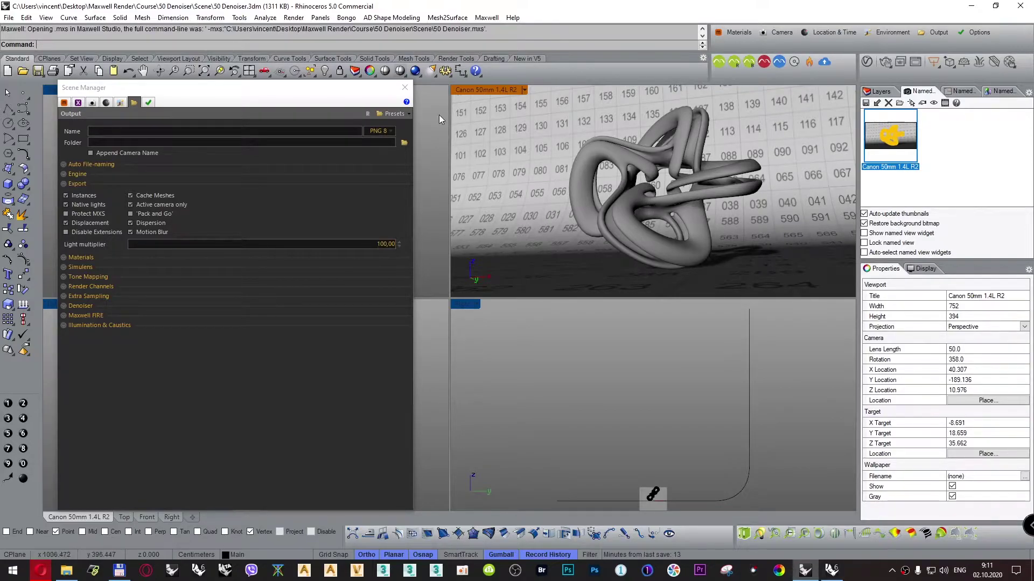
Enable 'Pack and Go' in the export options and inspect the Light multiplier setting.
left_click(138, 214)
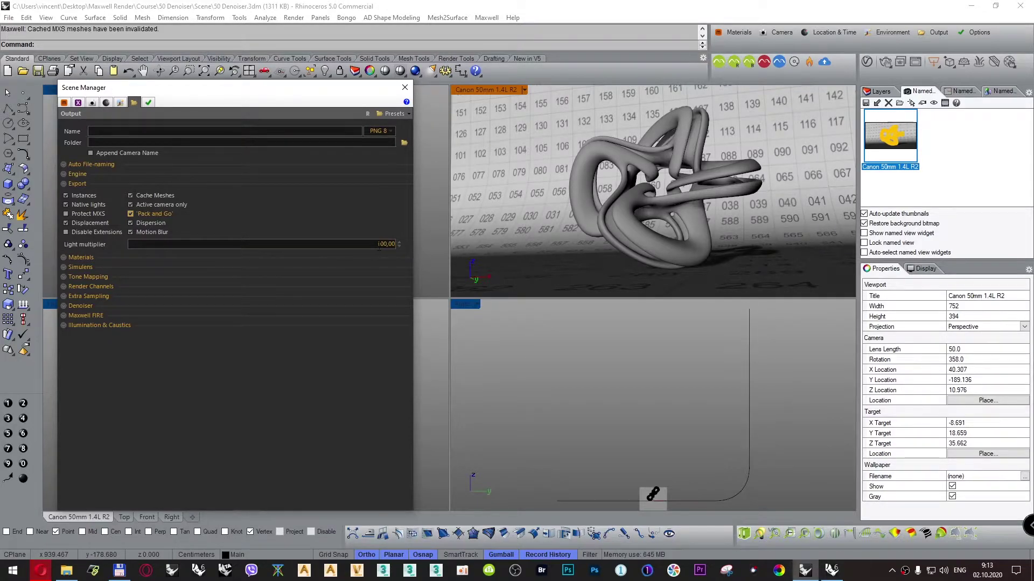
left_click_drag(380, 243, 384, 240)
Examine the New Emitter option among the material commands and review the Render Channels output settings.
left_click(65, 102)
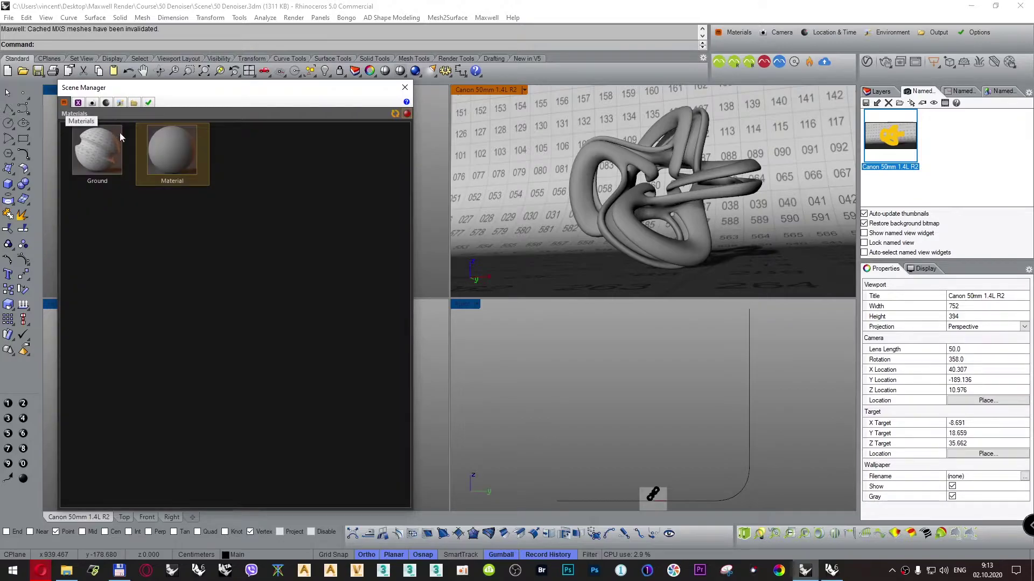
right_click(258, 162)
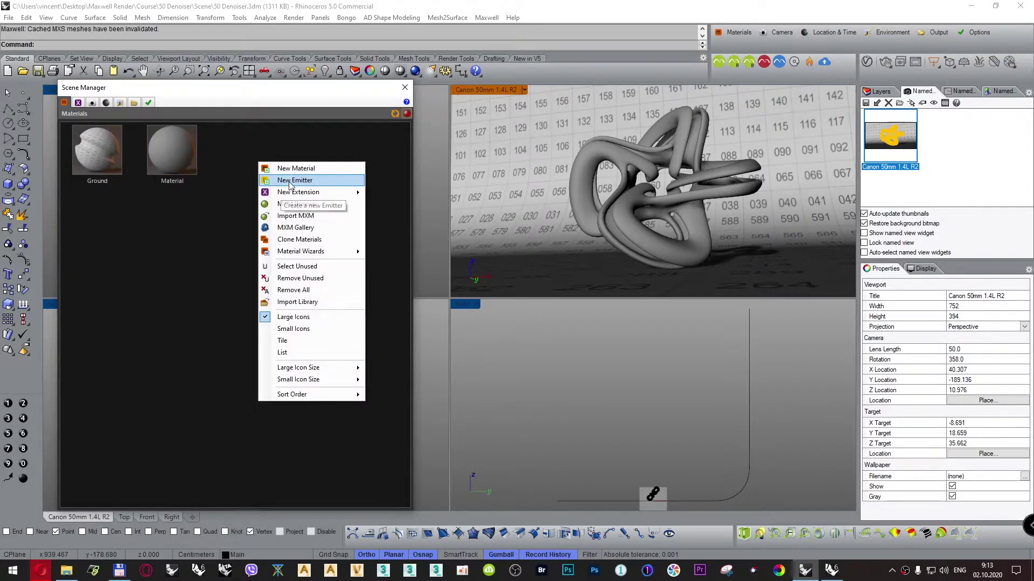
left_click(134, 103)
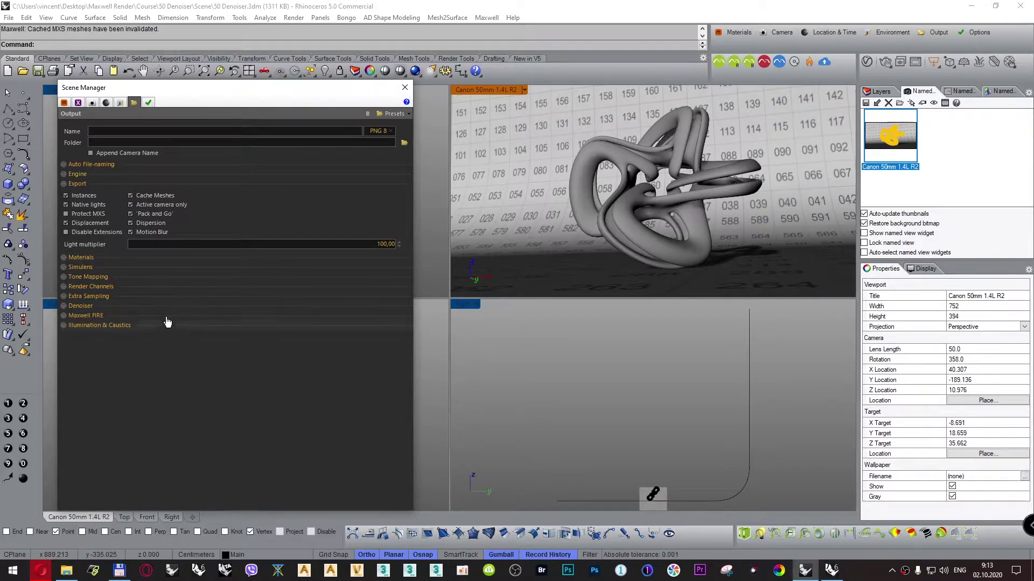
left_click(70, 183)
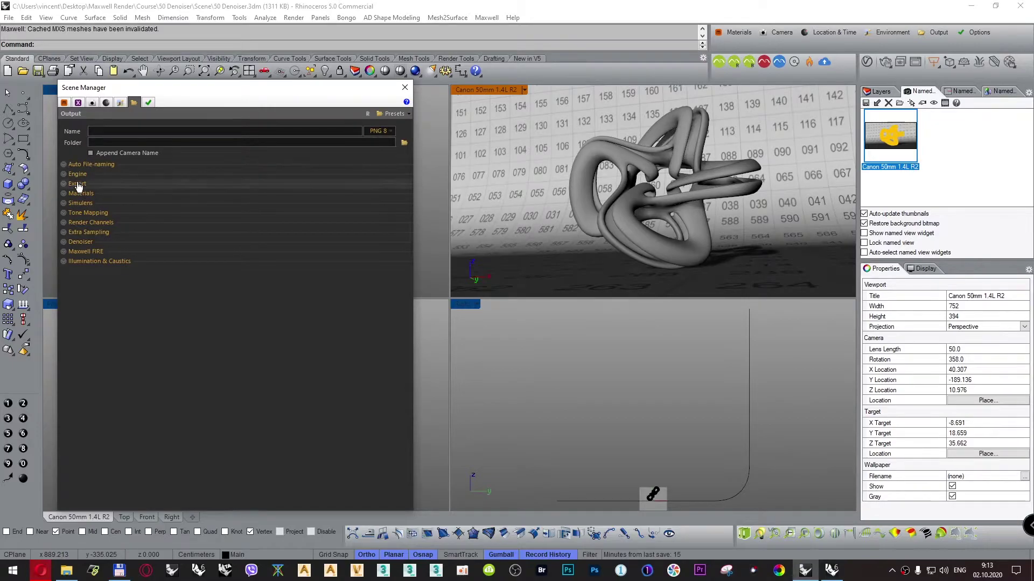
left_click(88, 222)
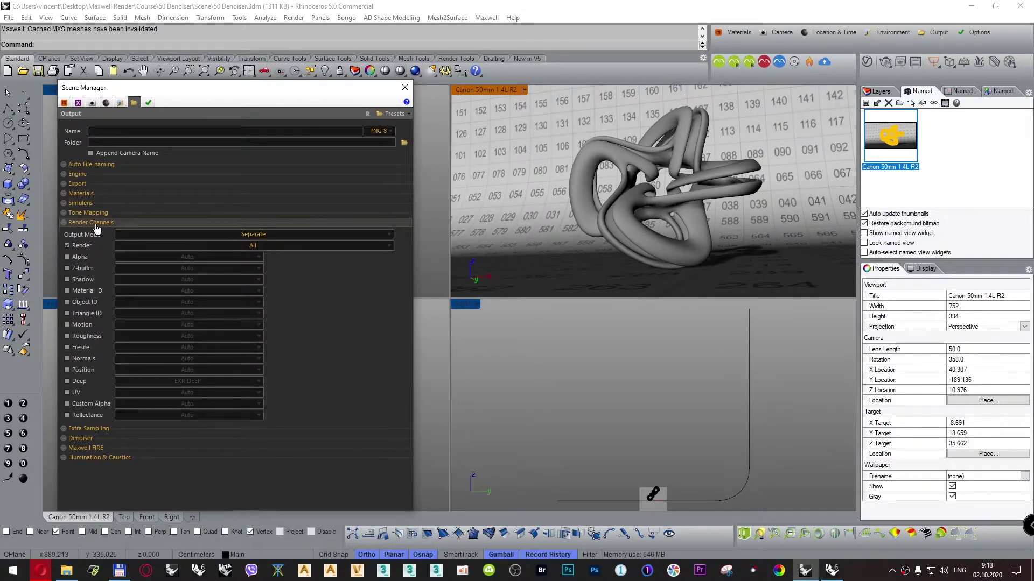
left_click(95, 224)
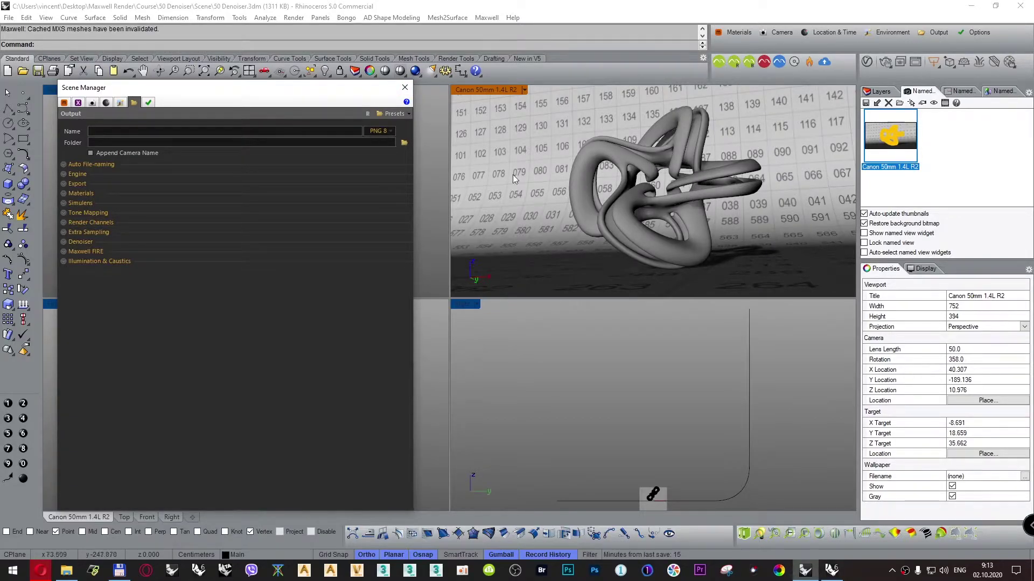
Enable the denoiser and set the engine's time limit to 1 and sampling level to 15.
left_click(95, 243)
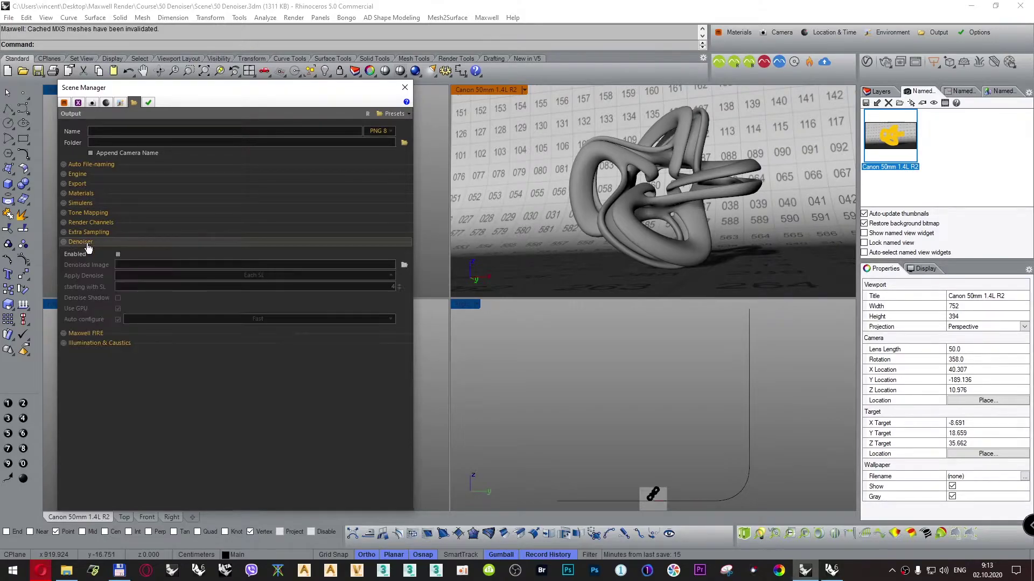
left_click(118, 254)
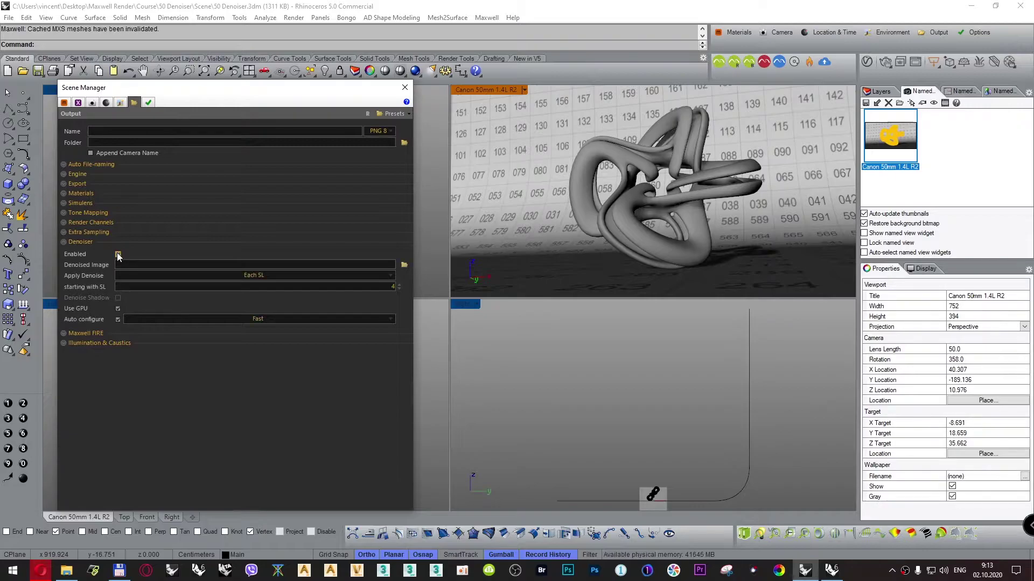
left_click(80, 173)
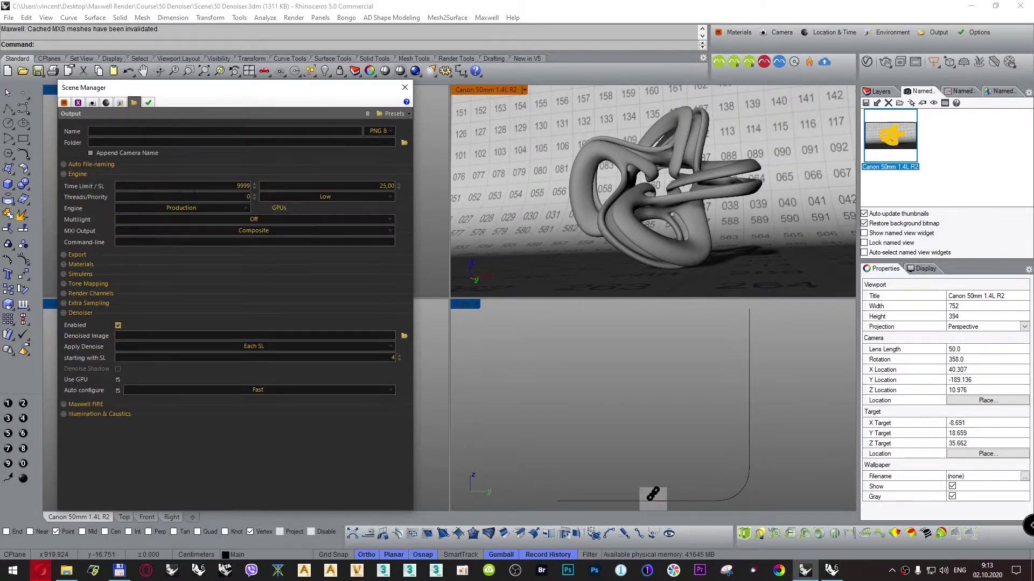
double_click(243, 186)
type("1")
key("Tab")
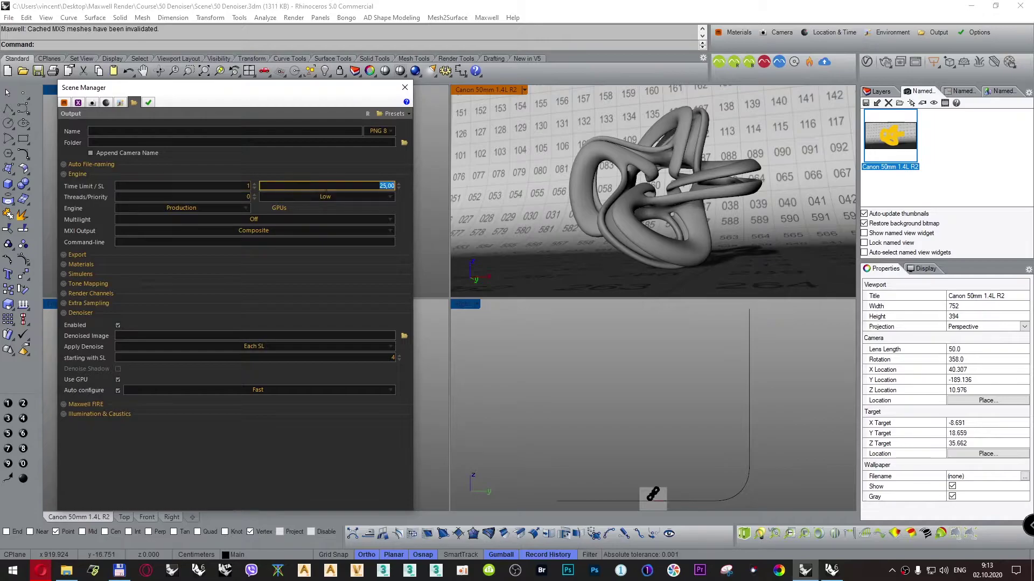
type("15")
key("Tab")
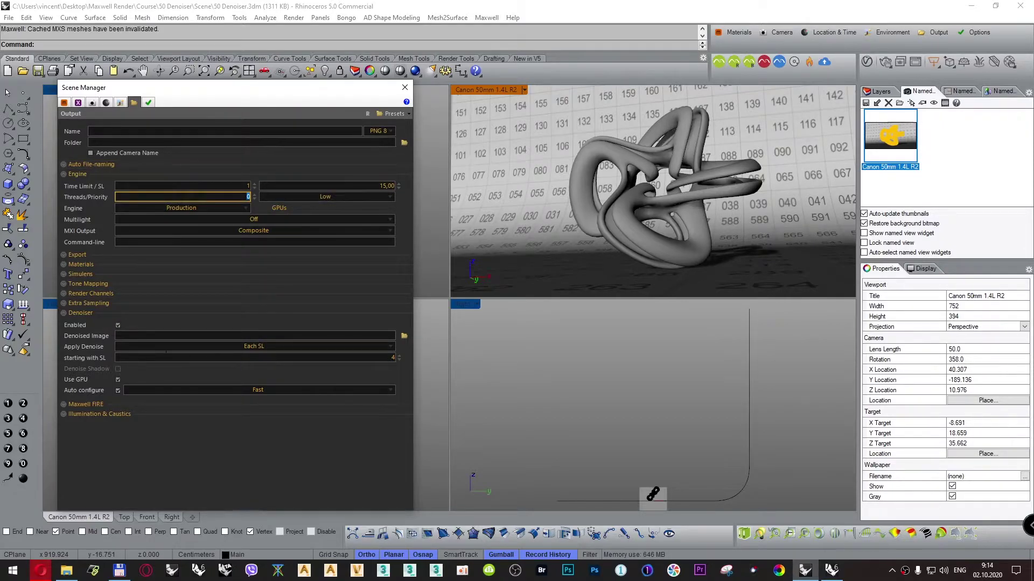
Set the denoiser's auto configure mode to Accurate and enable Denoise Shadow.
left_click(259, 336)
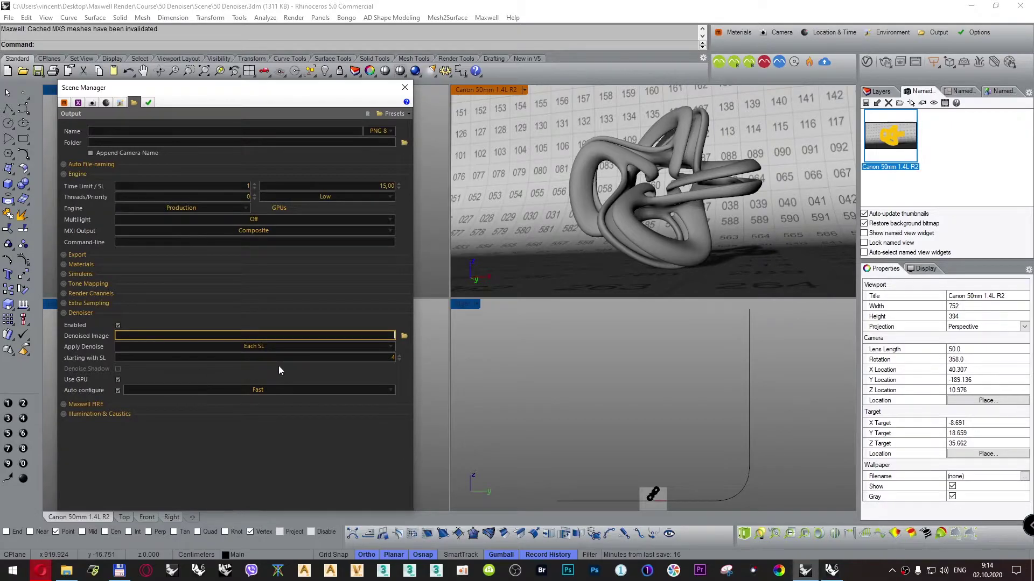
left_click(258, 390)
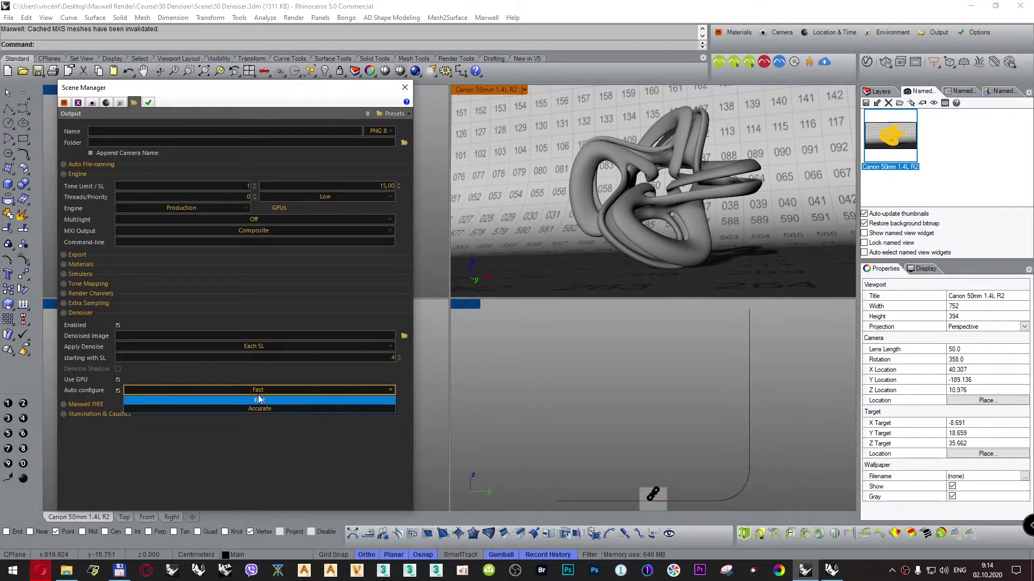
left_click(252, 408)
left_click(117, 369)
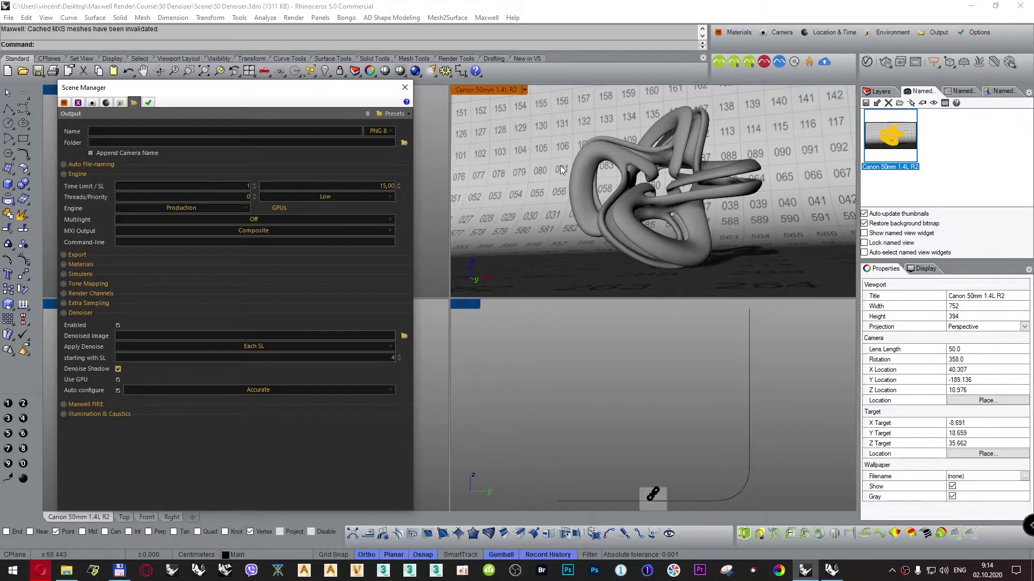
Start rendering the whole scene in Maxwell Render.
left_click(719, 82)
left_click(719, 61)
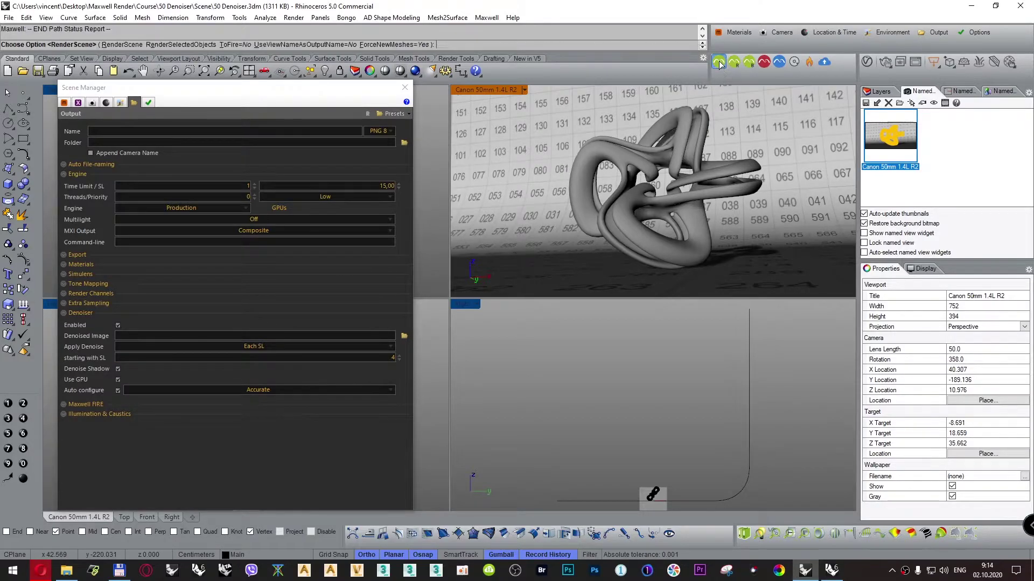
left_click(473, 331)
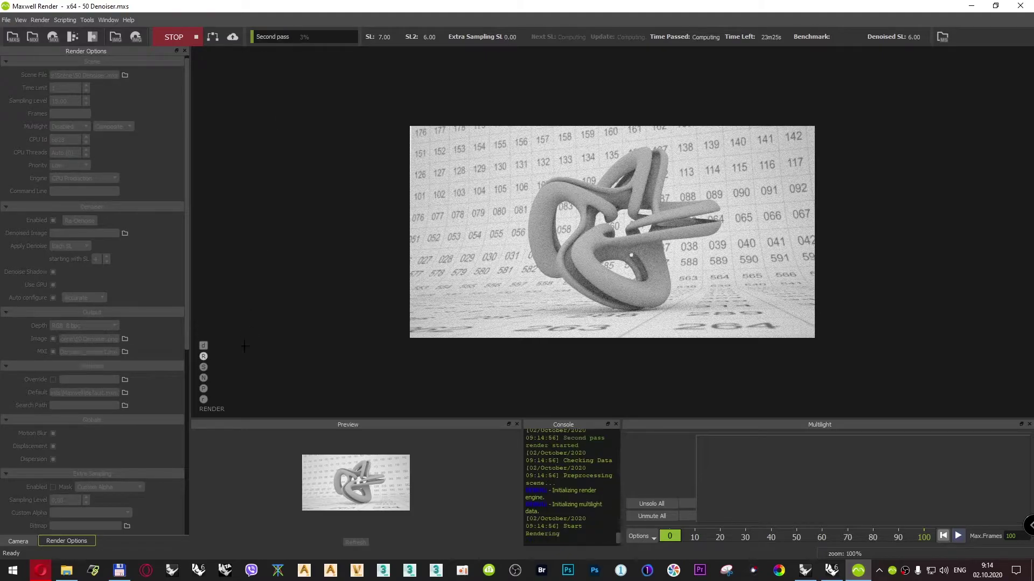
Compare the denoised image with the noisy render, both in full view and close up on the abstract object.
left_click(203, 346)
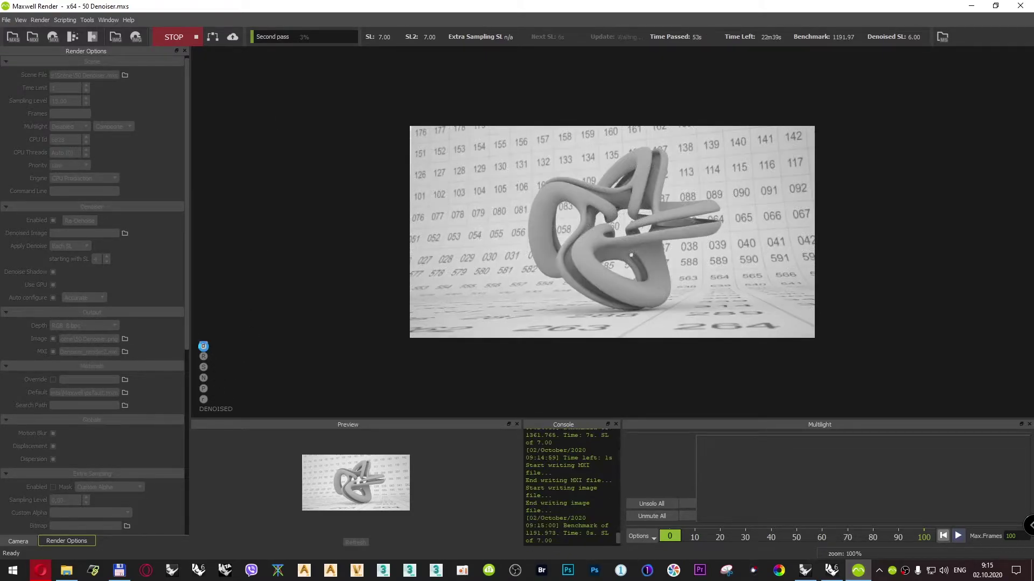
left_click(203, 356)
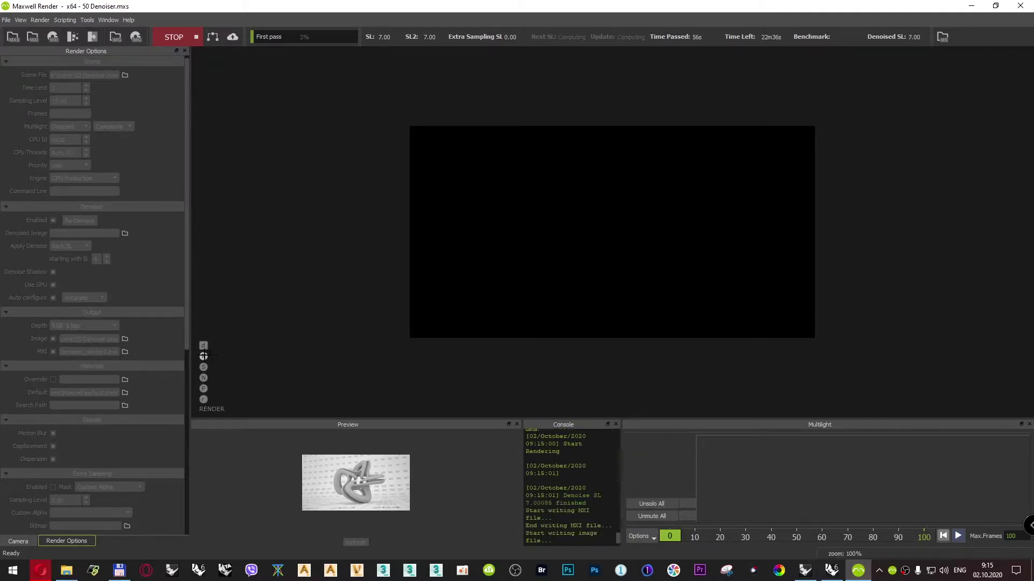
left_click(203, 346)
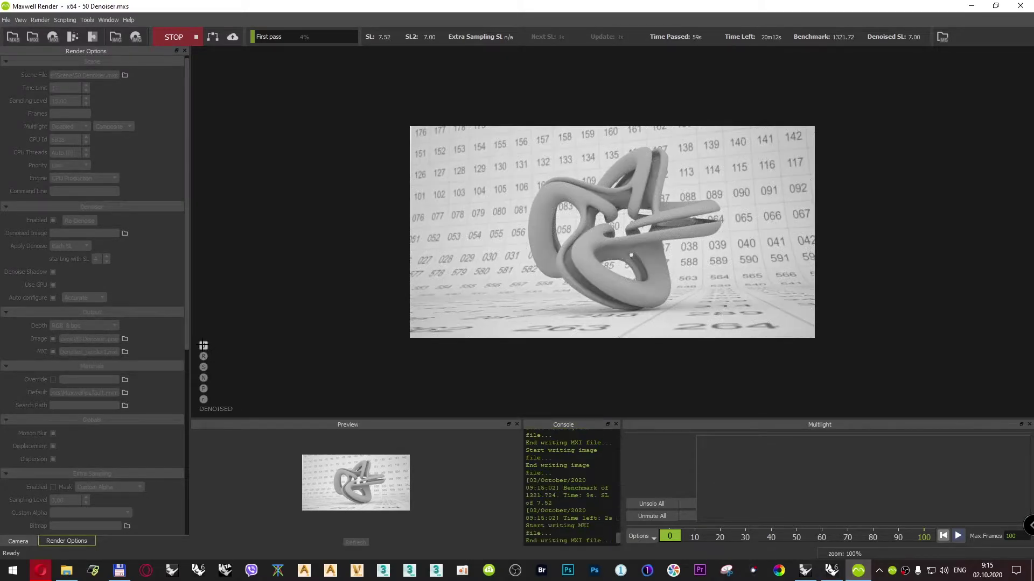
left_click(203, 357)
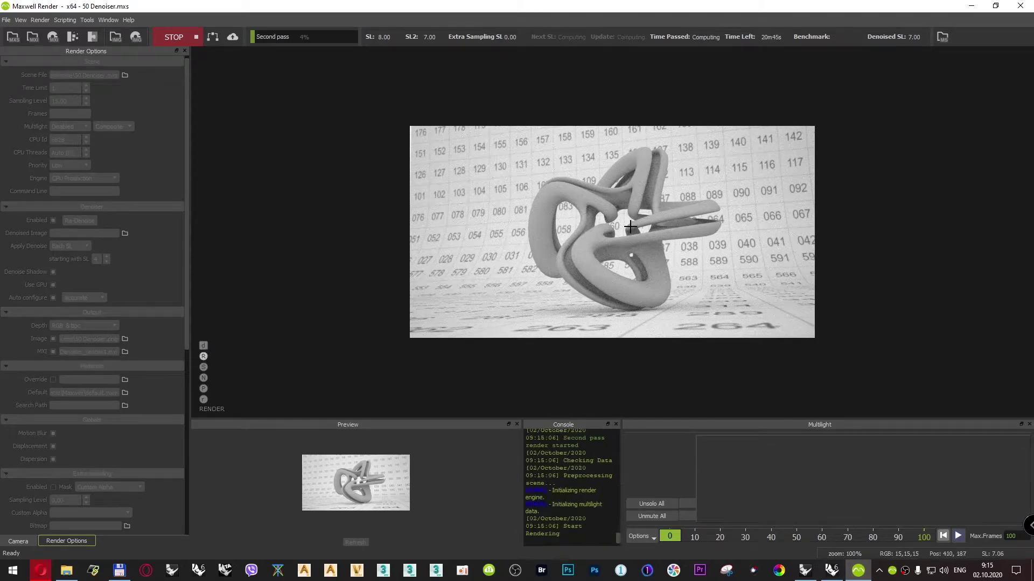
scroll(630, 226, "up", 4)
left_click(203, 345)
left_click(202, 356)
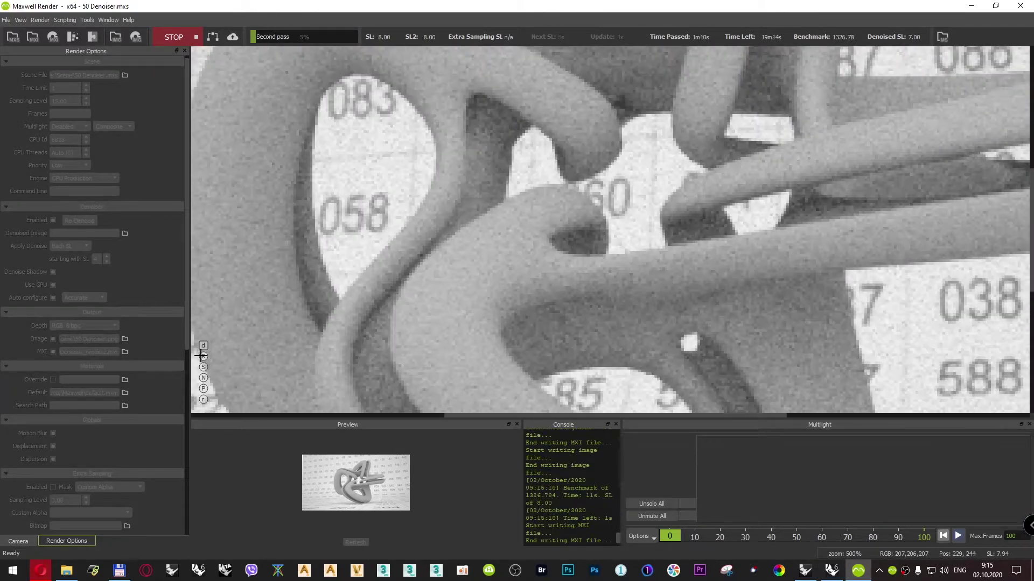
left_click(203, 345)
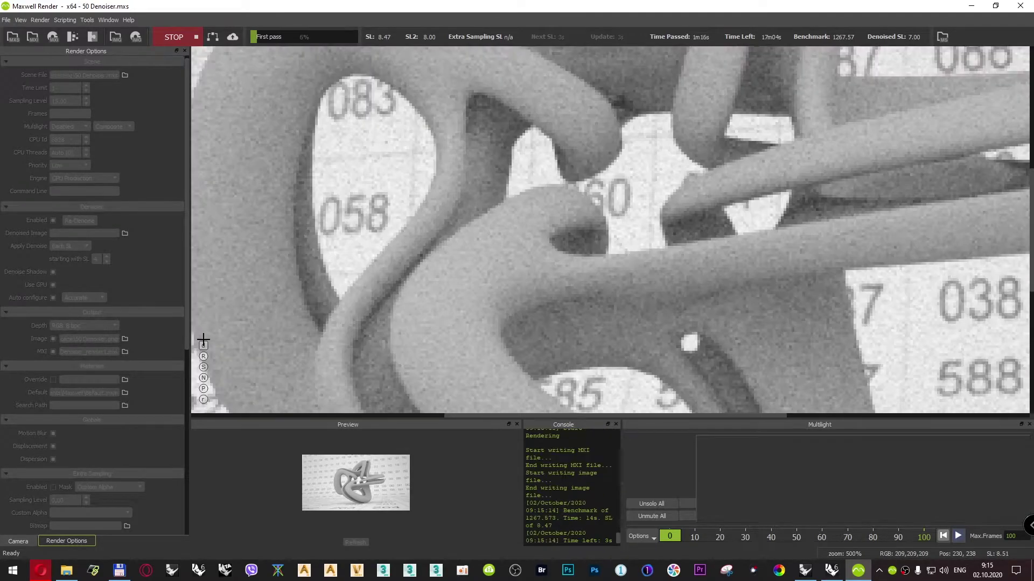
left_click(203, 344)
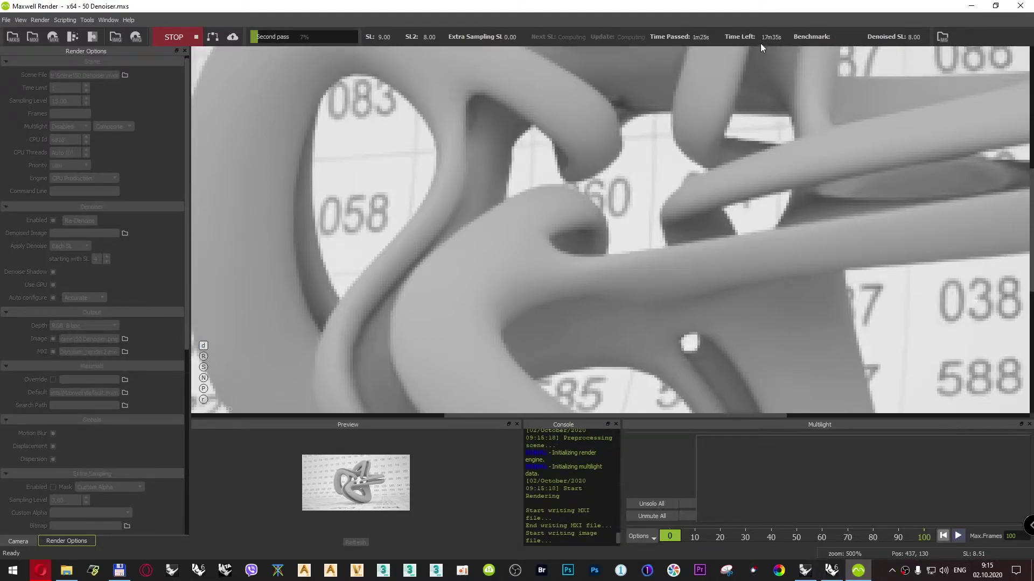
Examine the normals, position and reflectance channels of the running render.
left_click(203, 365)
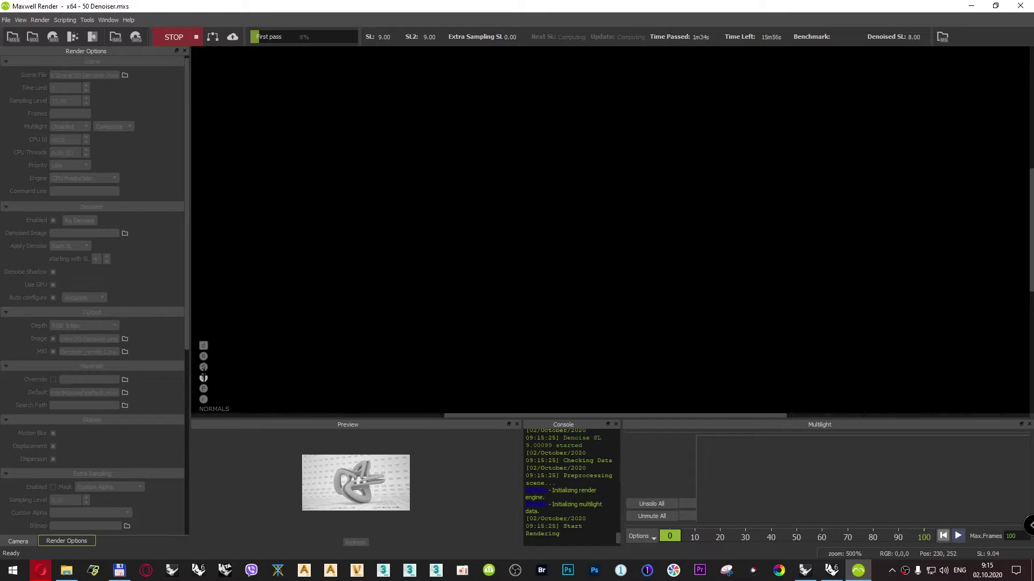
left_click(203, 378)
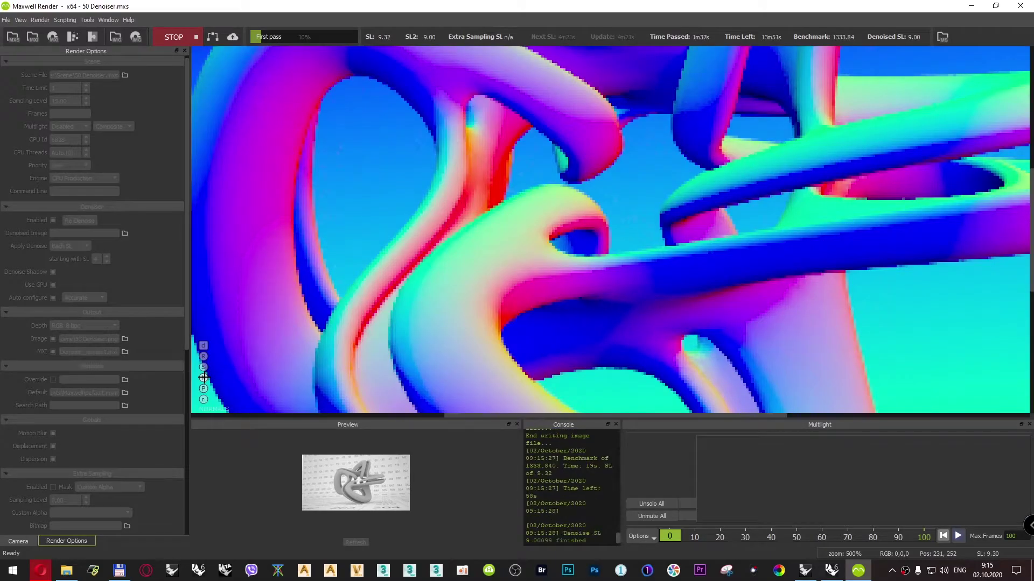
left_click(203, 389)
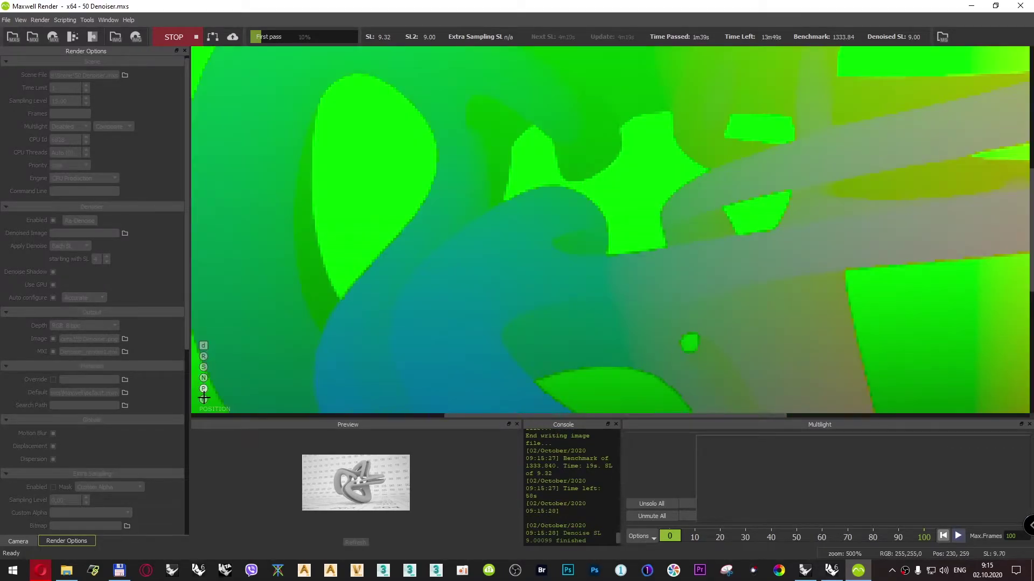
left_click(203, 399)
scroll(412, 274, "down", 3)
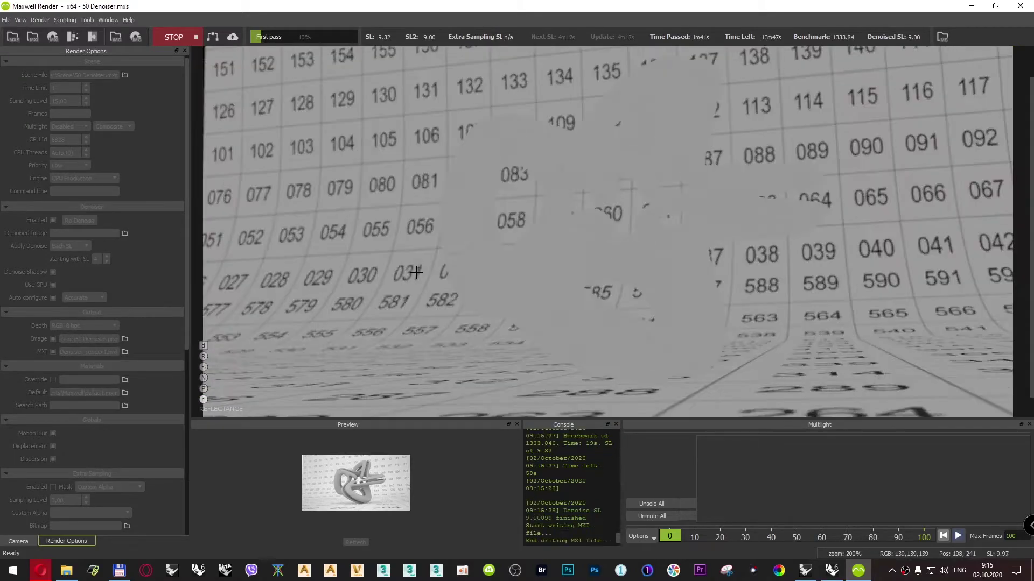
scroll(416, 273, "down", 1)
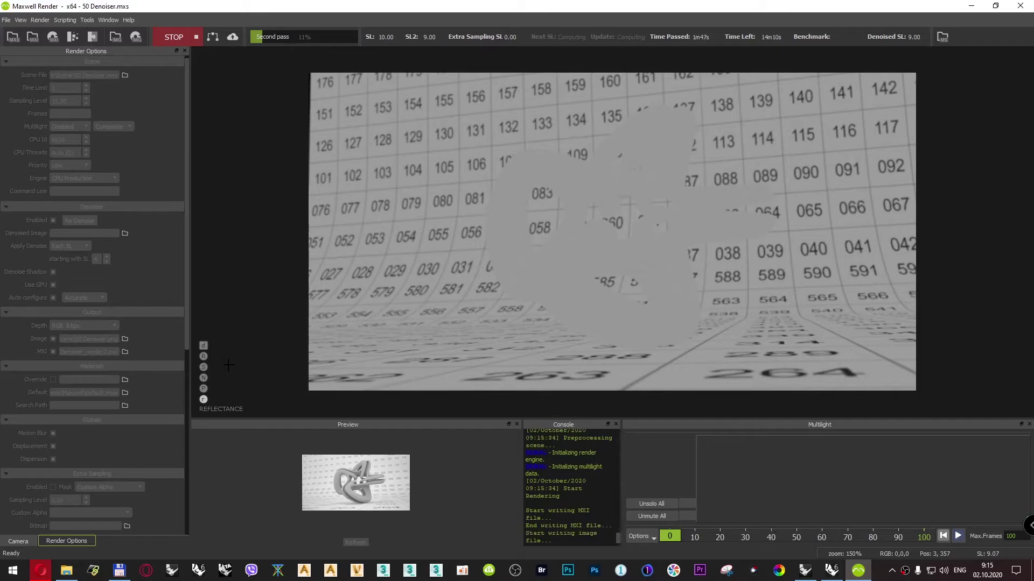
Inspect the shadow and position channels of the running render, and return to the denoised image.
left_click(203, 345)
left_click(203, 368)
left_click(204, 388)
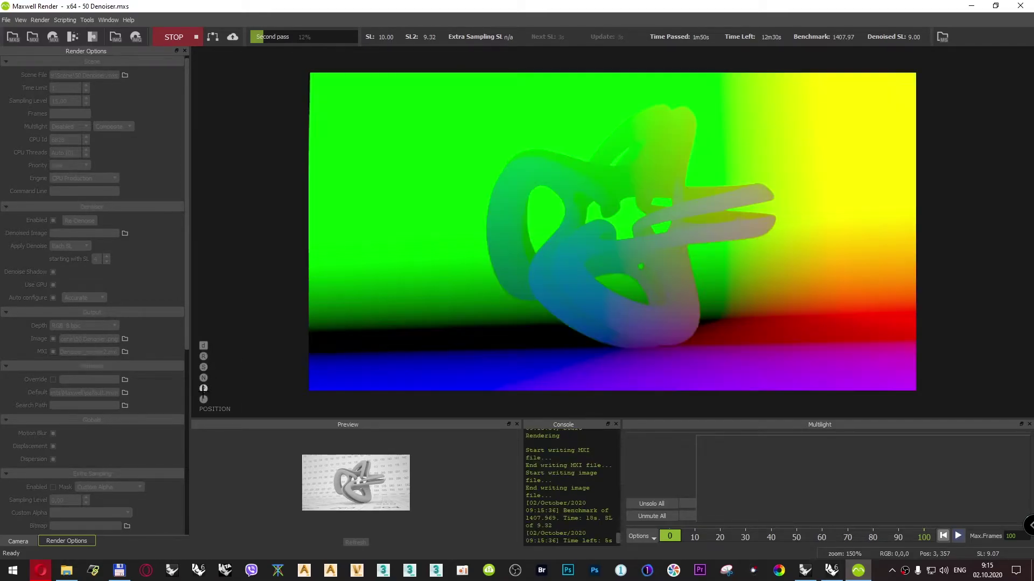
left_click(203, 368)
left_click(204, 356)
left_click(203, 345)
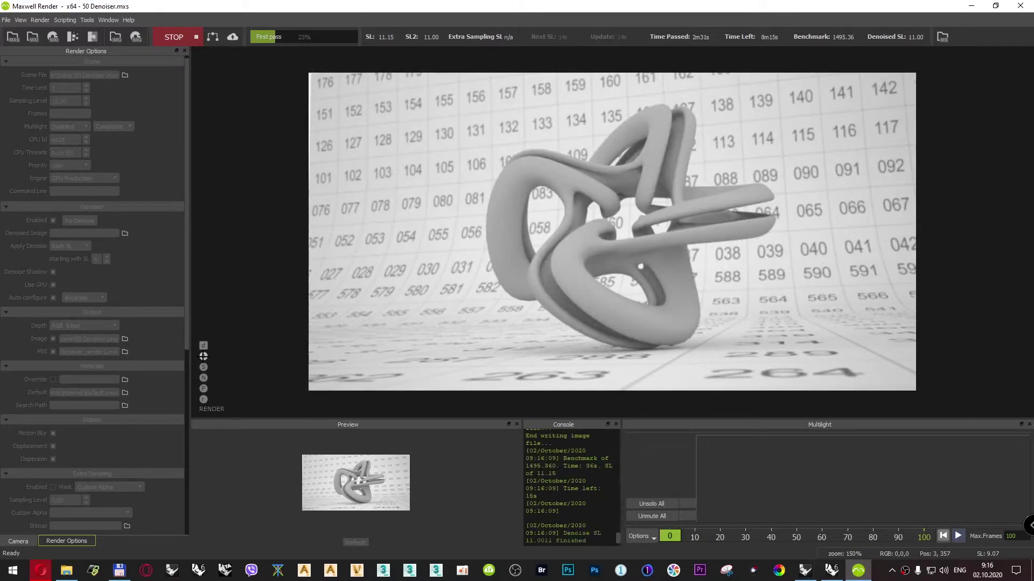
Review the denoised image again alongside the shadow, normals, position and reflectance channels at the higher sampling level.
left_click(203, 345)
left_click(203, 367)
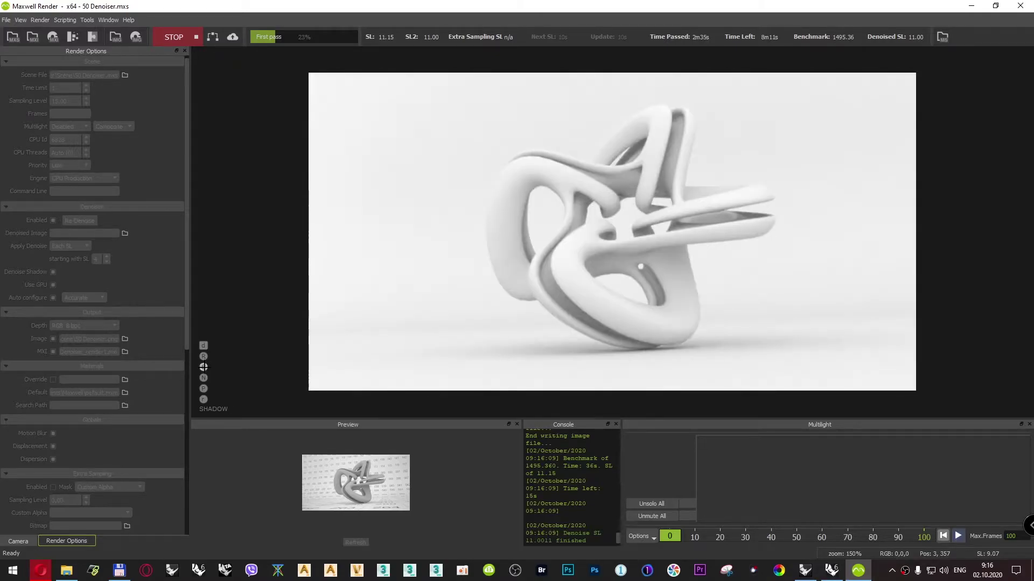
left_click(203, 378)
left_click(204, 389)
left_click(203, 399)
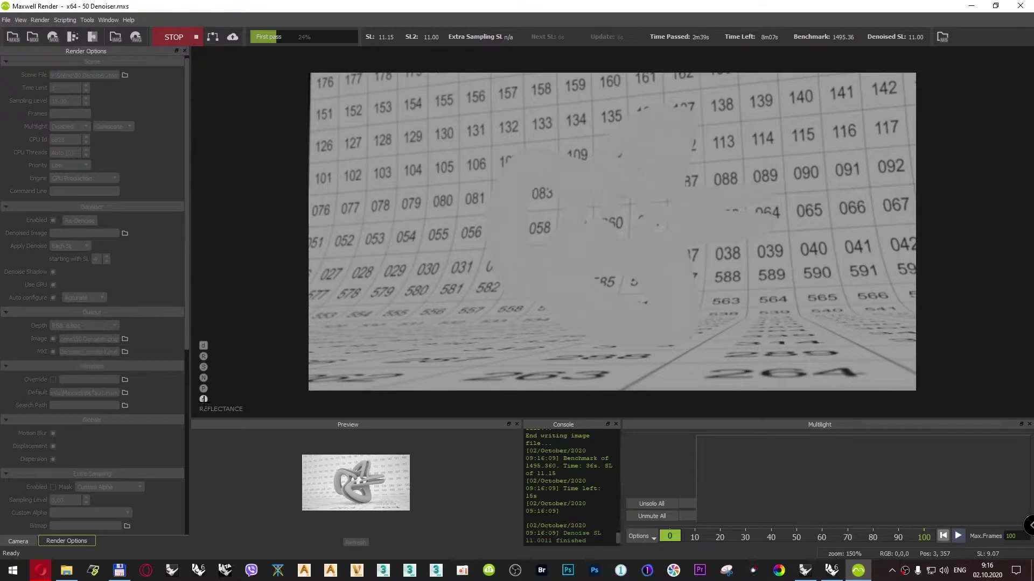
left_click(204, 378)
left_click(203, 367)
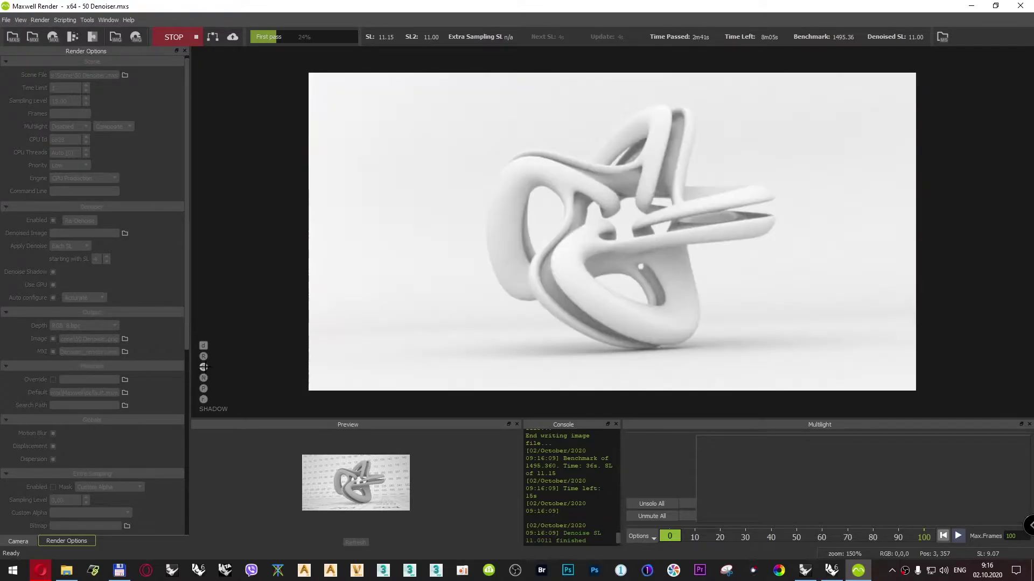
left_click(204, 345)
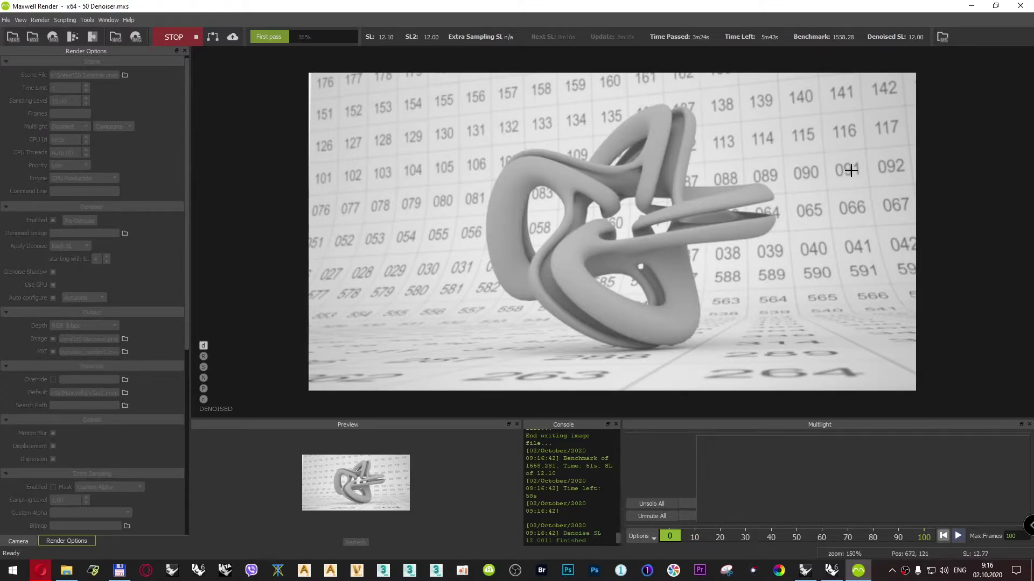
Display the raw render and check the camera's output resolution.
left_click(203, 357)
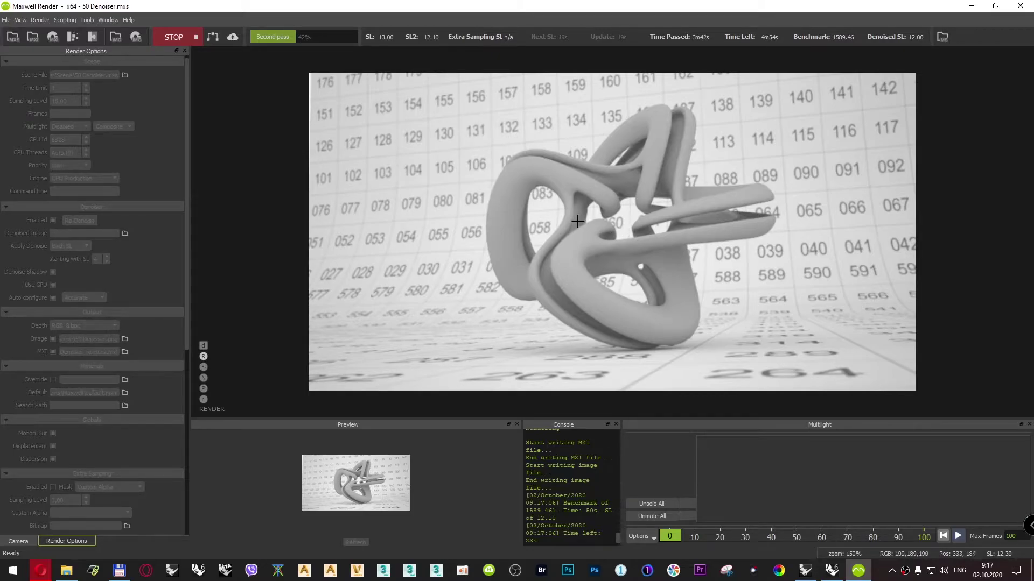
left_click(18, 541)
double_click(58, 78)
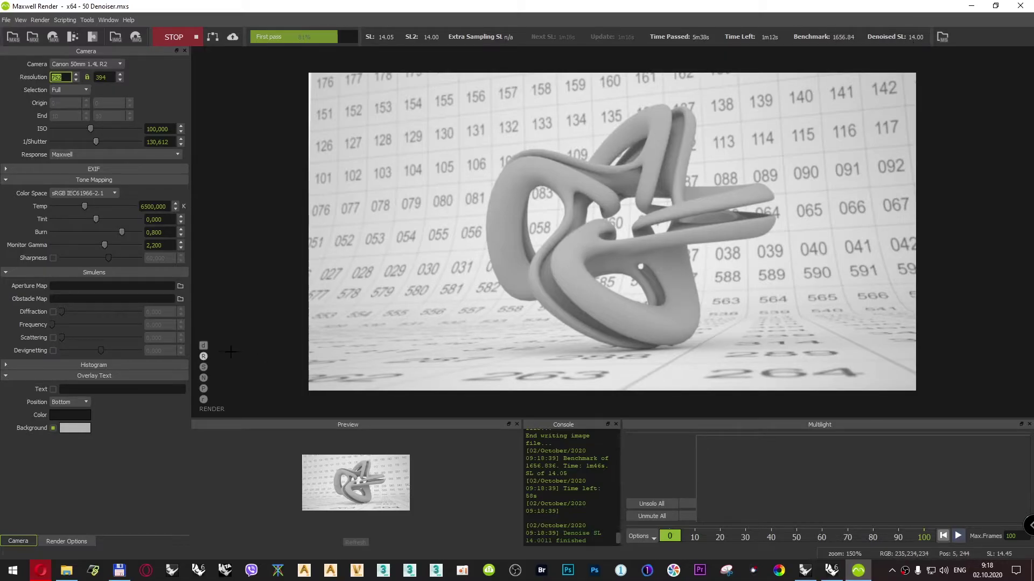
Compare the raw render with the denoised image, magnifying the abstract object's shadowed openings to pixel level.
left_click(203, 356)
left_click(204, 345)
left_click(204, 356)
scroll(607, 204, "up", 3)
scroll(606, 204, "up", 5)
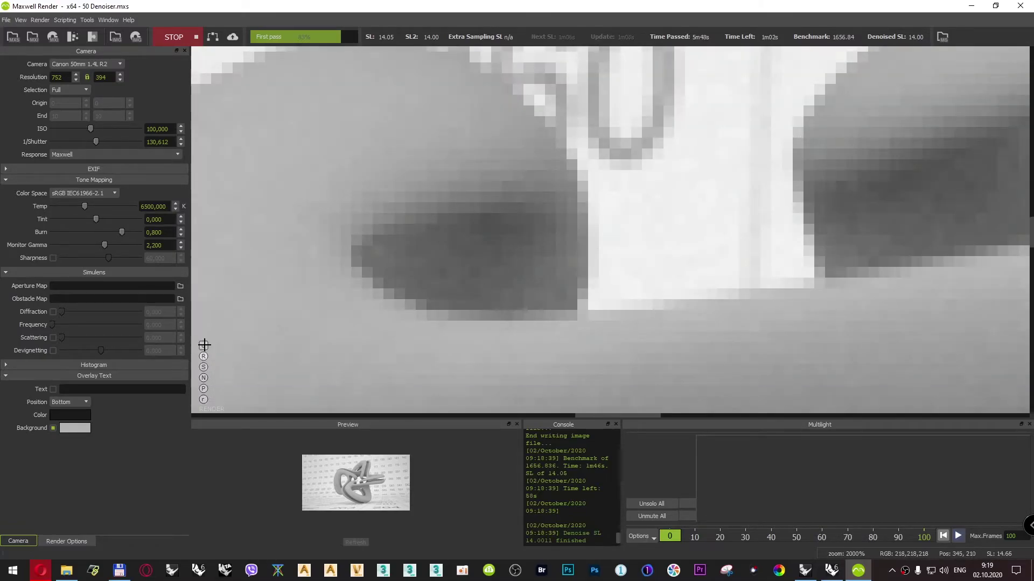
left_click(203, 344)
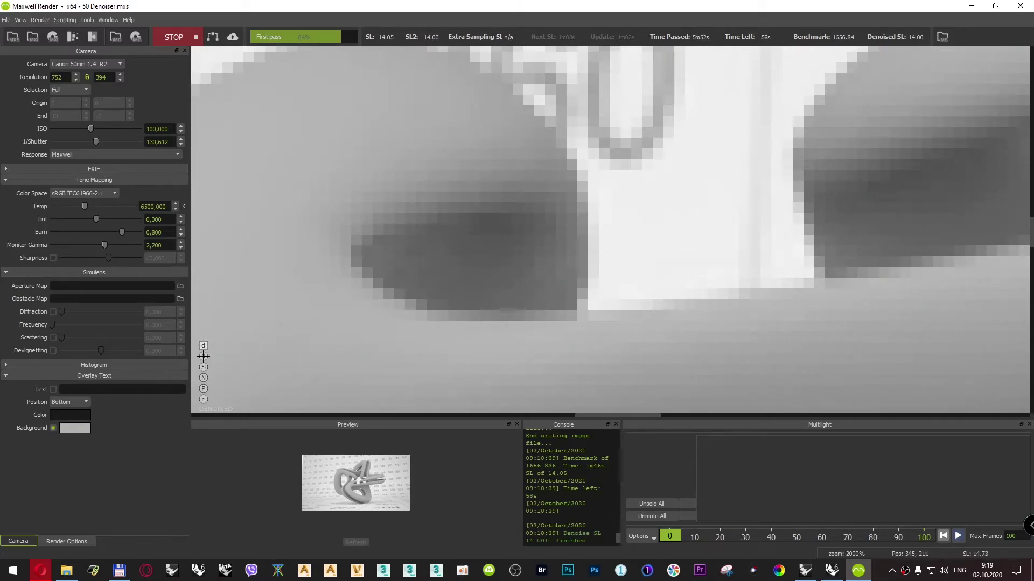
left_click(203, 357)
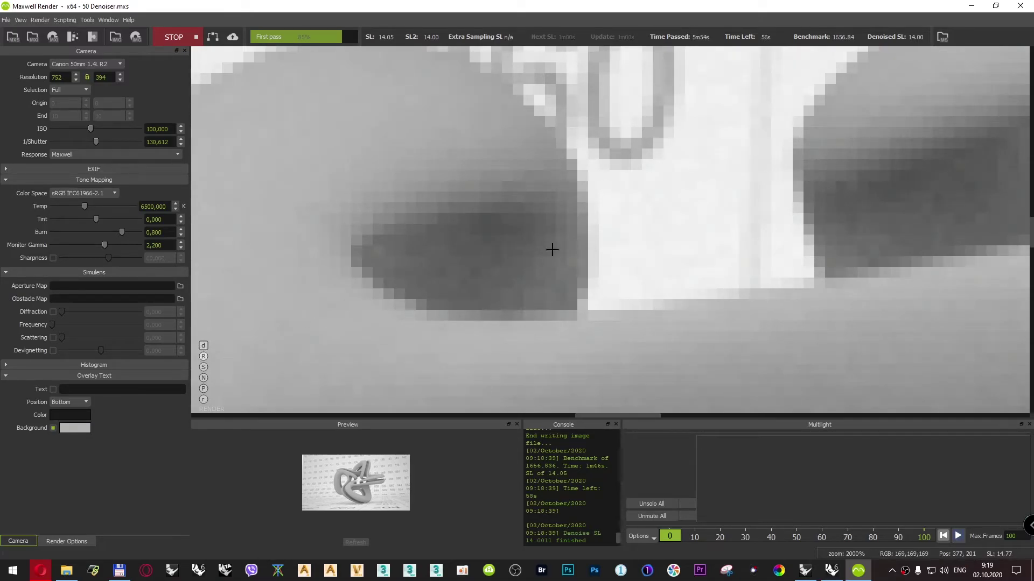
scroll(605, 260, "down", 3)
scroll(605, 260, "down", 2)
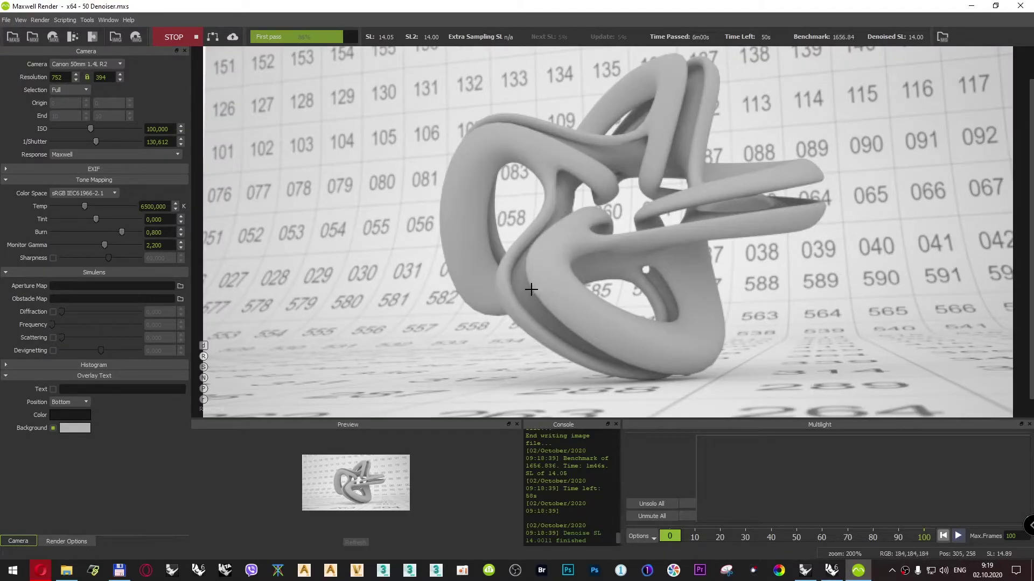
scroll(528, 292, "down", 1)
scroll(584, 157, "up", 1)
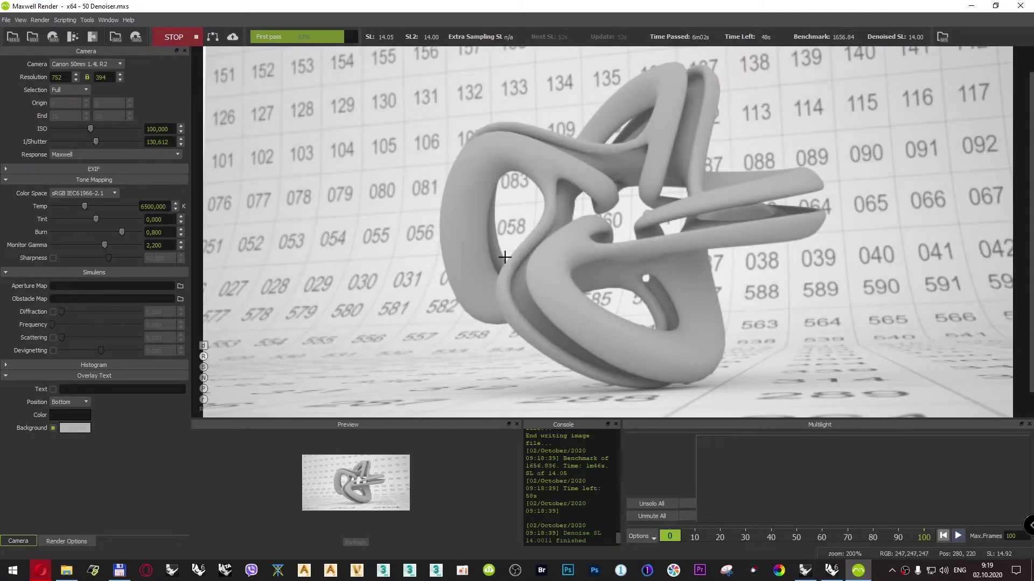
scroll(505, 257, "down", 1)
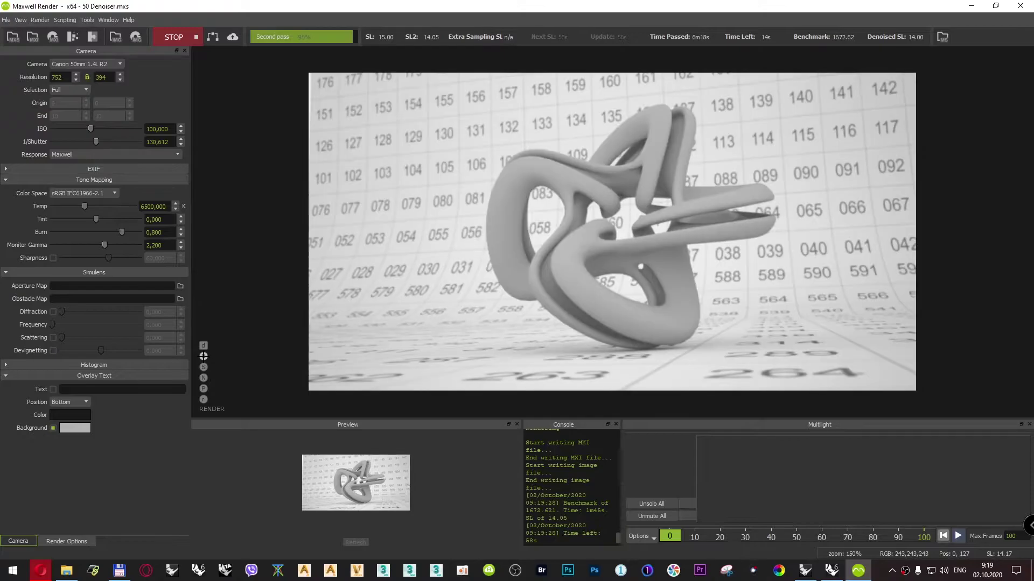
Examine the finished denoised image, the denoised shadow, and the normals, position and reflectance channels.
left_click(204, 346)
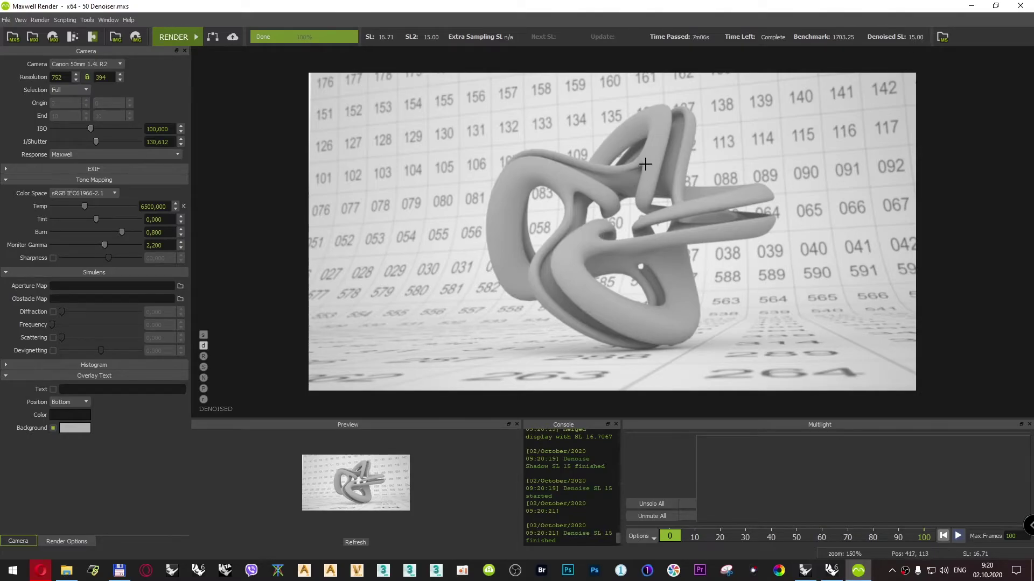
left_click(203, 335)
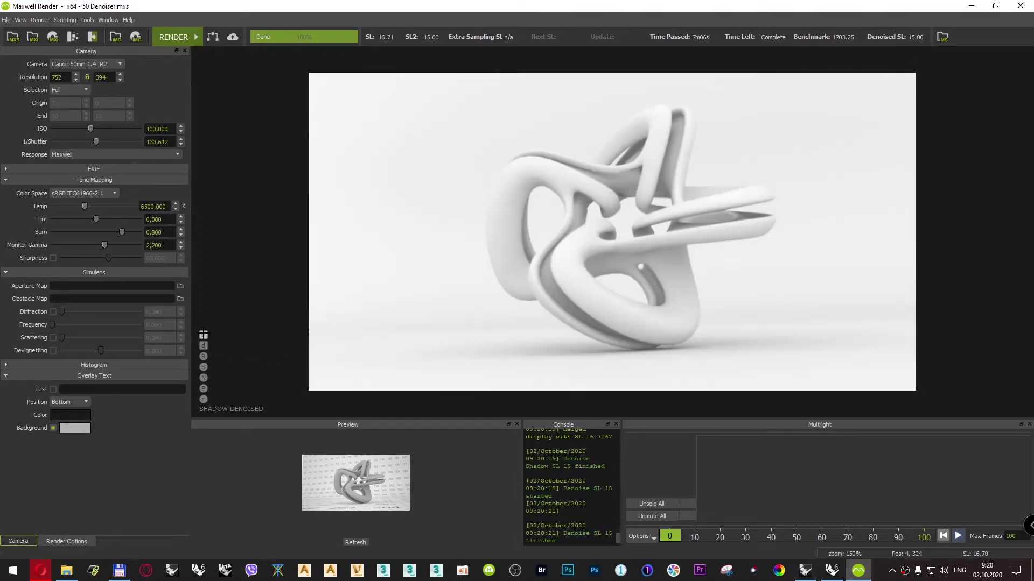
left_click(203, 345)
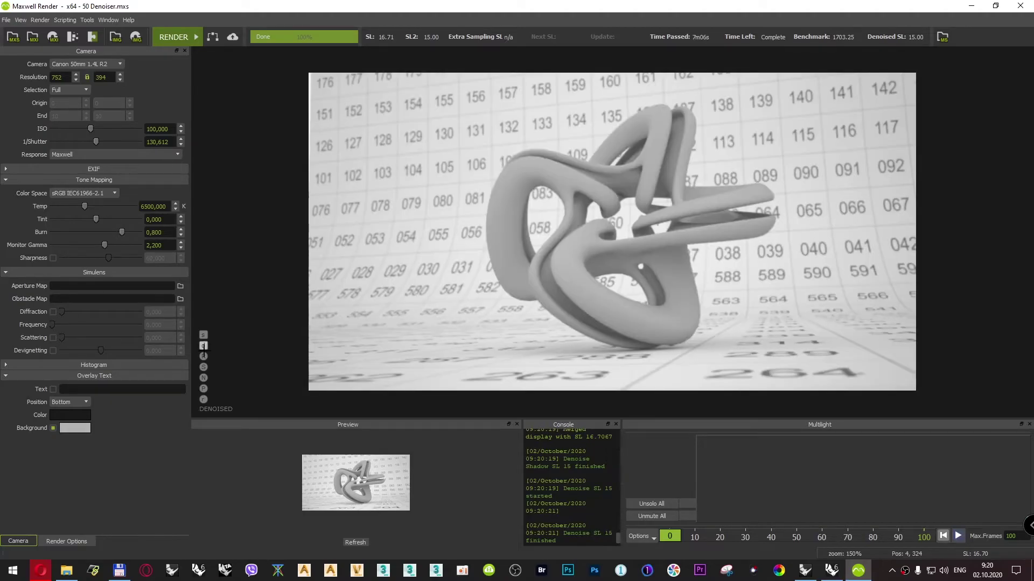
left_click(204, 356)
left_click(204, 378)
left_click(203, 389)
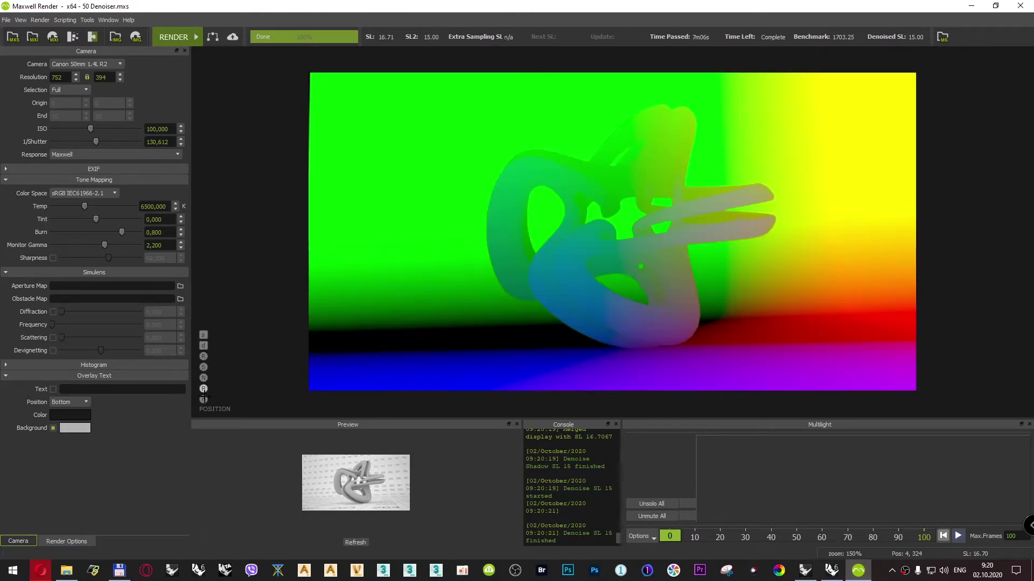
left_click(204, 399)
left_click(204, 378)
left_click(204, 335)
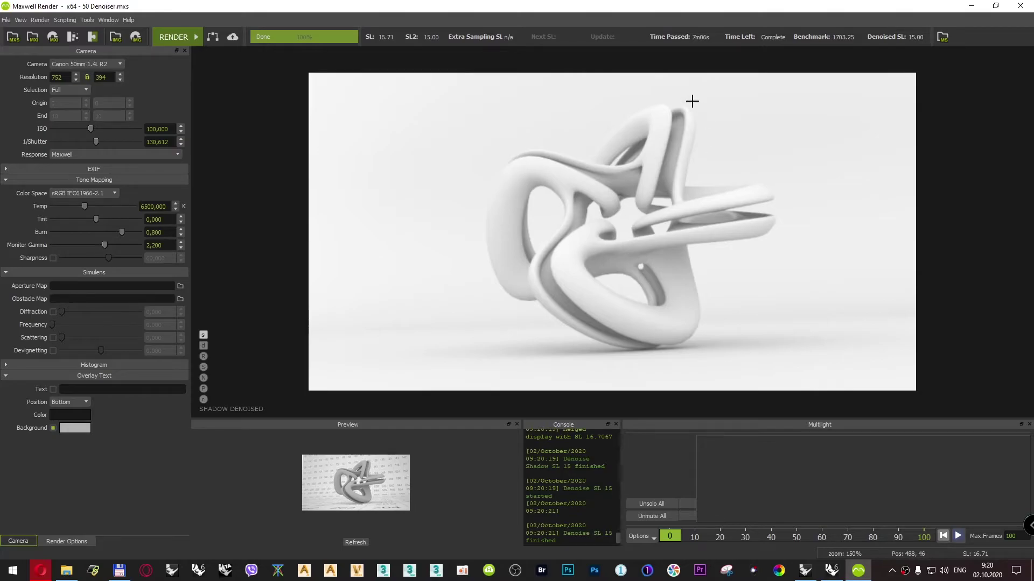
Compare the final denoised image with the raw render and the raw shadow channel.
left_click(203, 346)
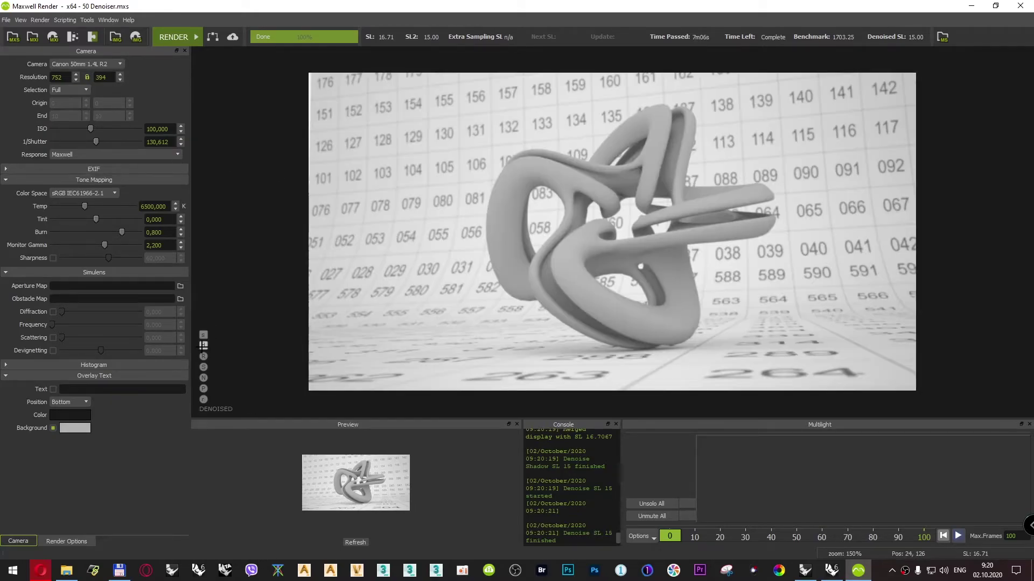
left_click(203, 356)
left_click(203, 367)
left_click(203, 356)
left_click(204, 346)
left_click(203, 356)
Close Maxwell Render to return to Rhino, and reopen the scene's output settings in Scene Manager.
left_click(1020, 6)
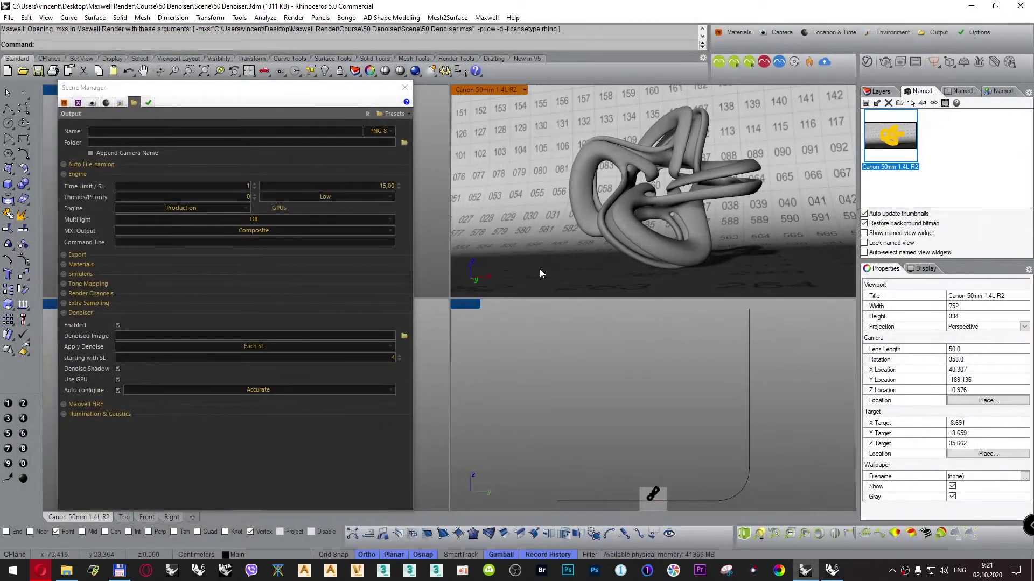
left_click(405, 89)
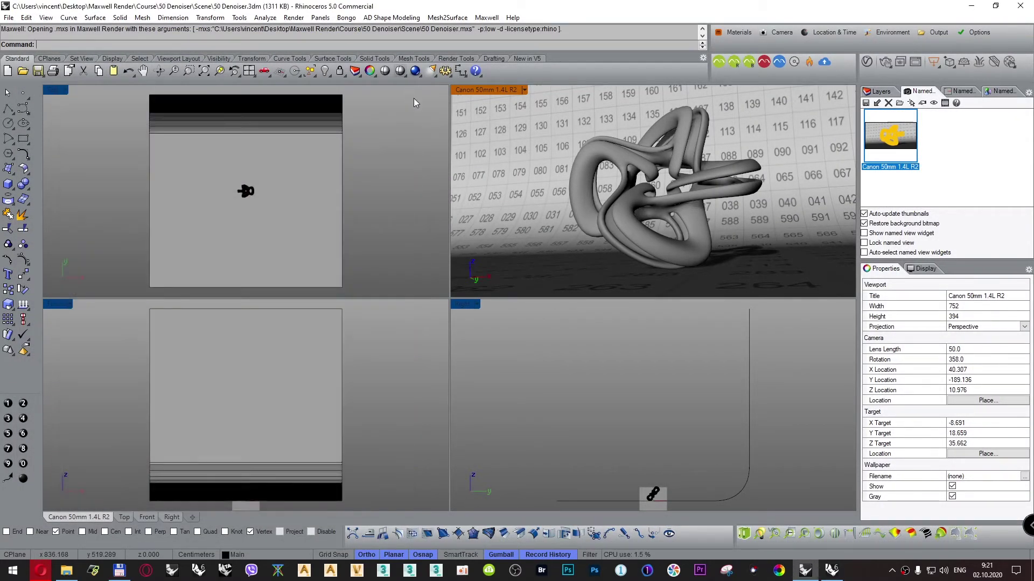
left_click(936, 33)
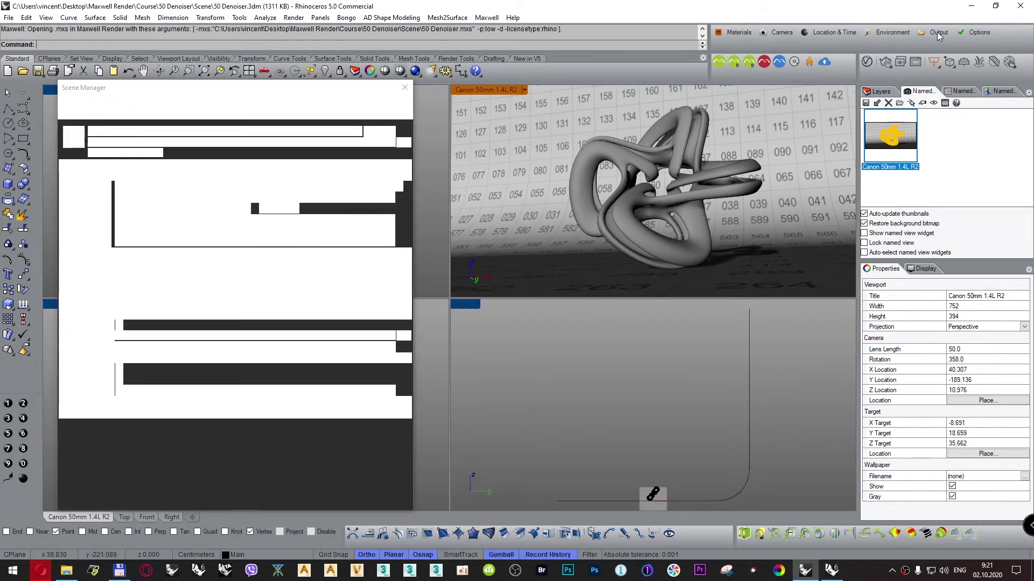
Collapse the Engine and Denoiser settings and expand Render Channels in the output settings.
left_click(77, 174)
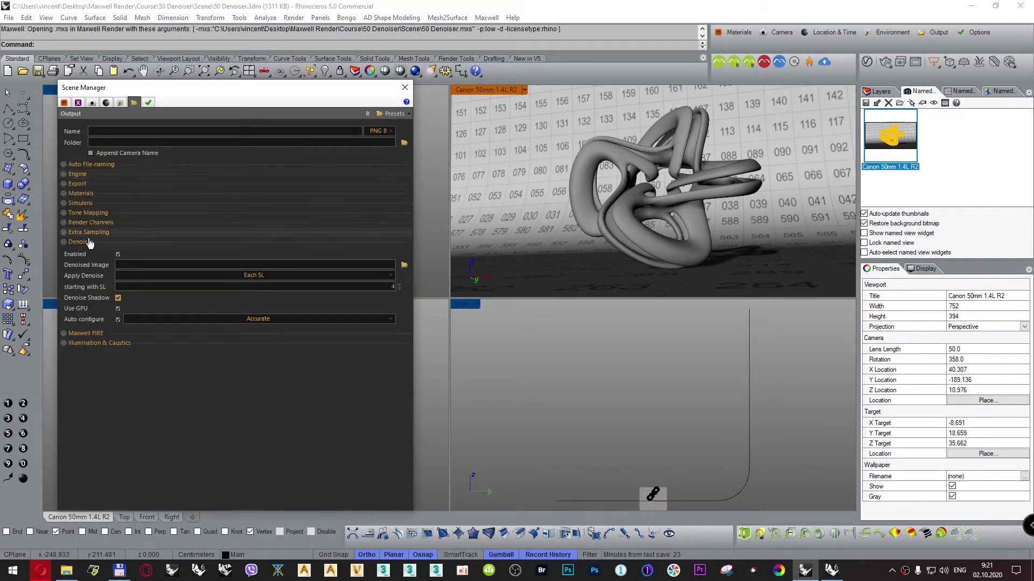
left_click(82, 241)
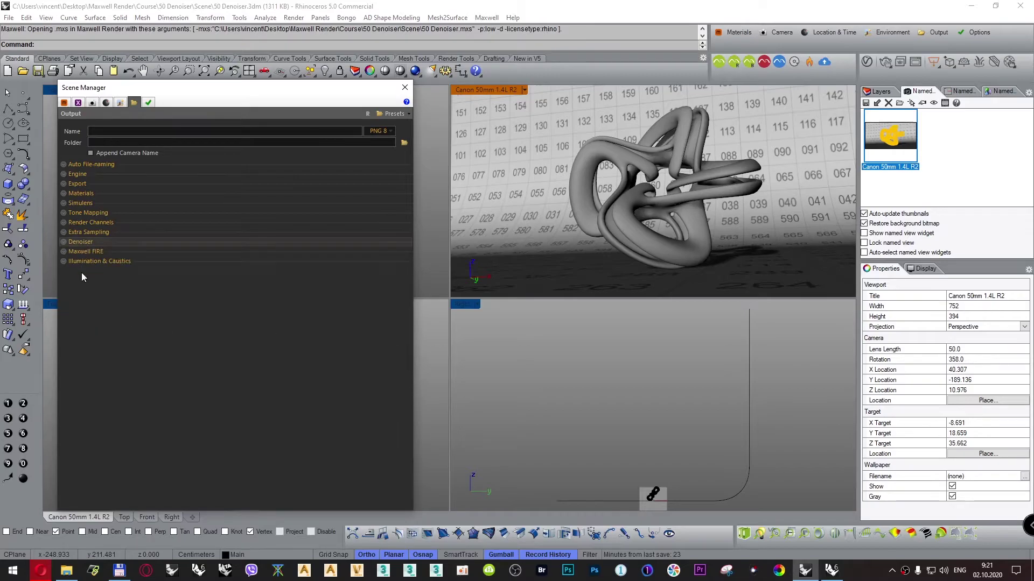
left_click(82, 223)
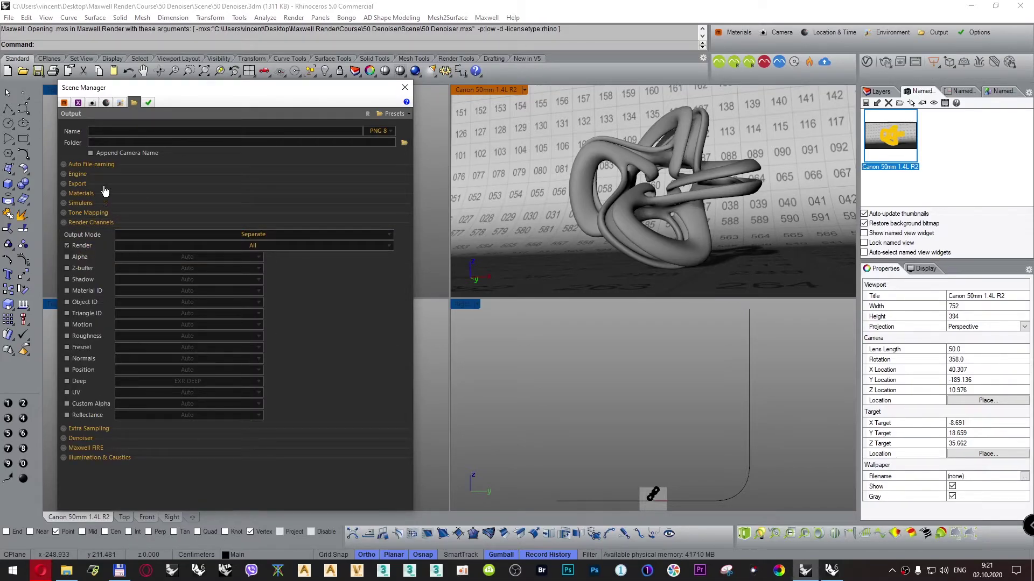
Review Scene Manager's materials, camera, location and time, environment, output and extensions pages.
left_click(64, 102)
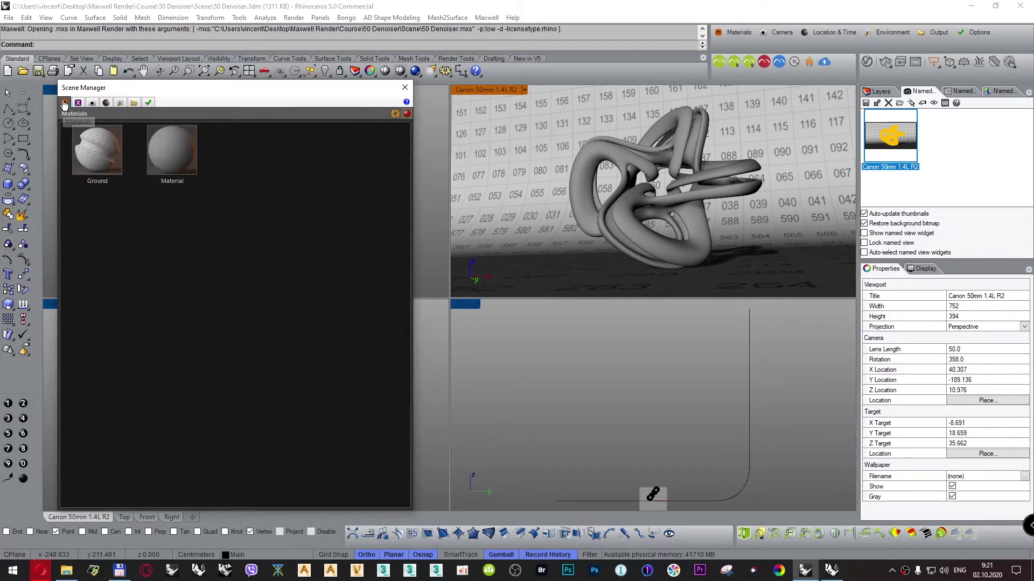
left_click(93, 103)
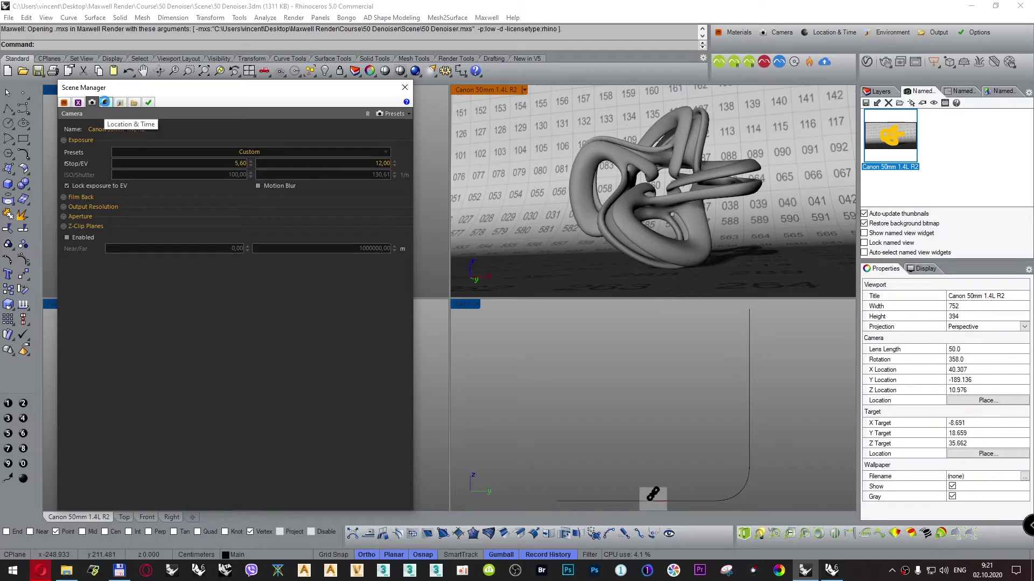
left_click(105, 102)
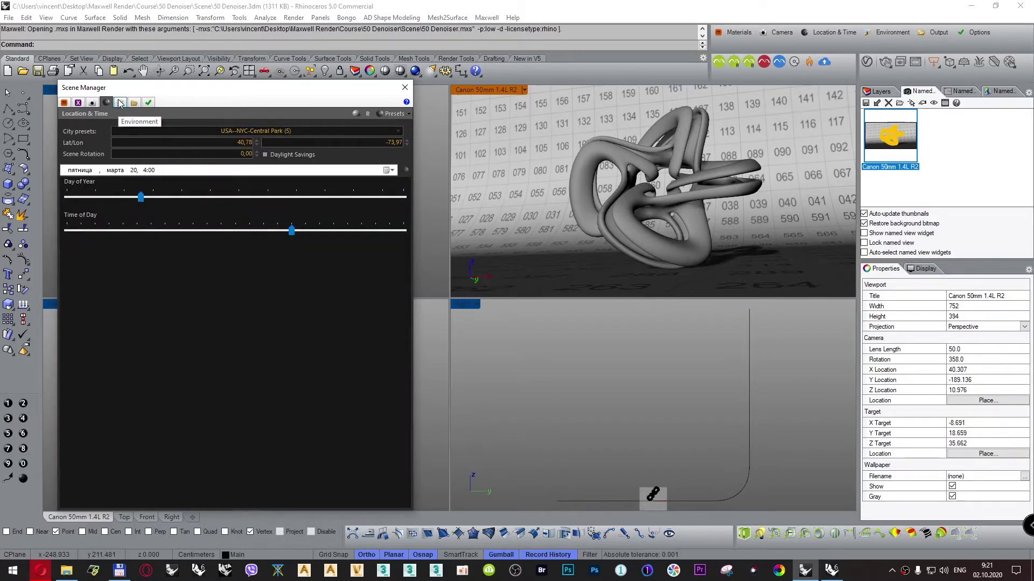
left_click(120, 103)
left_click(133, 104)
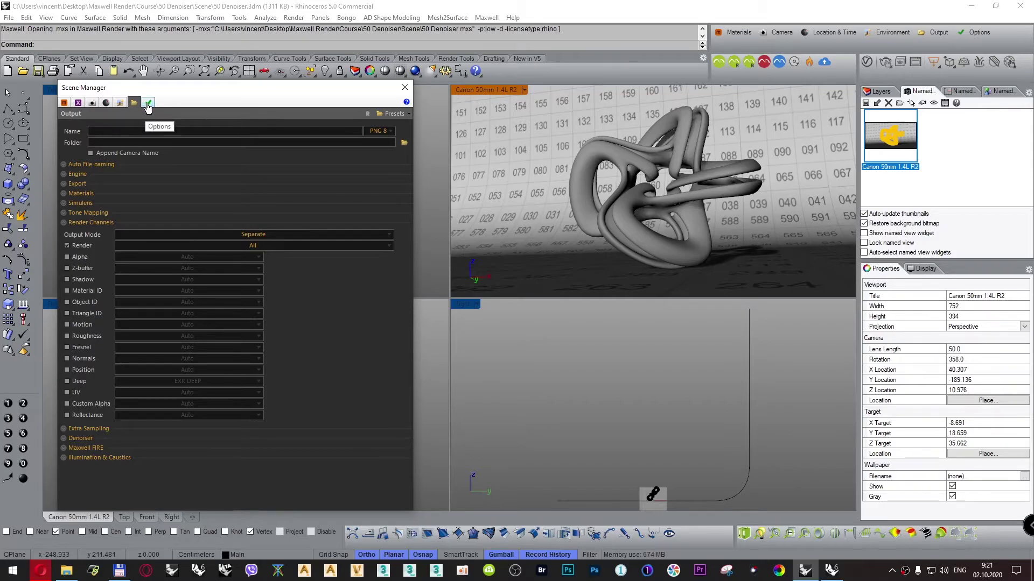
left_click(78, 103)
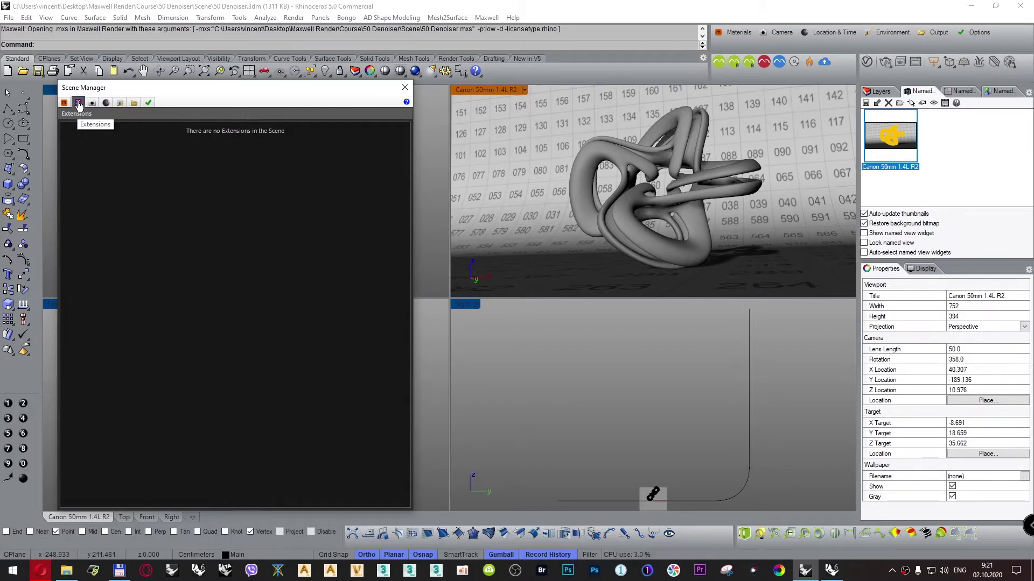
Look through Scene Manager's plug-in options, from the user interface settings to the search paths.
left_click(149, 104)
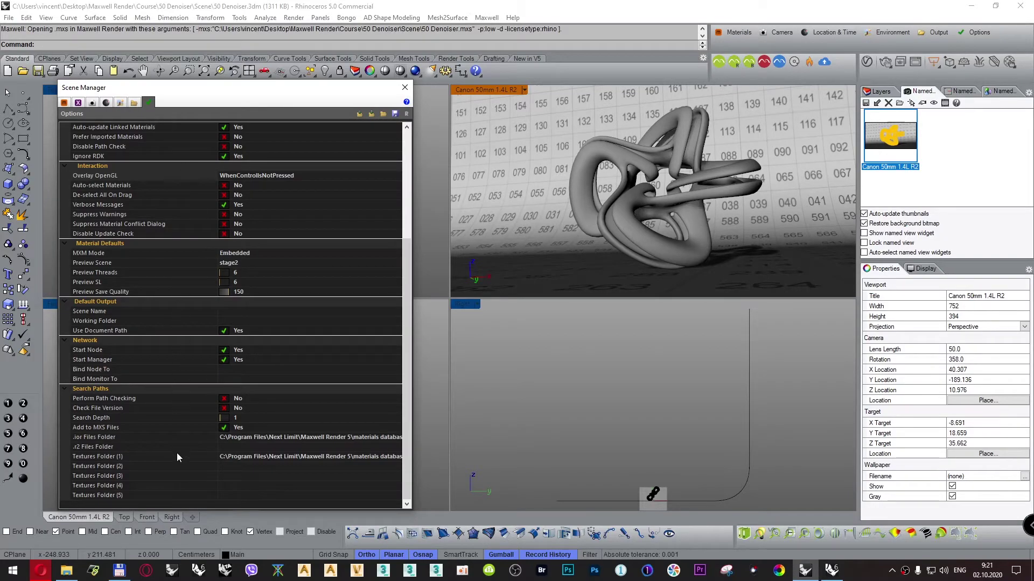
scroll(181, 151, "up", 5)
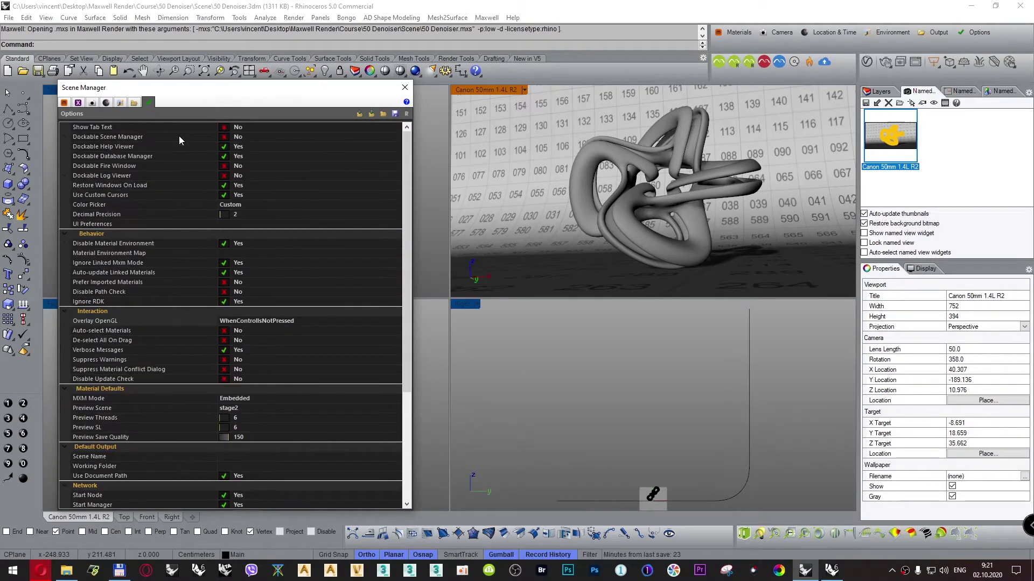
scroll(181, 156, "down", 5)
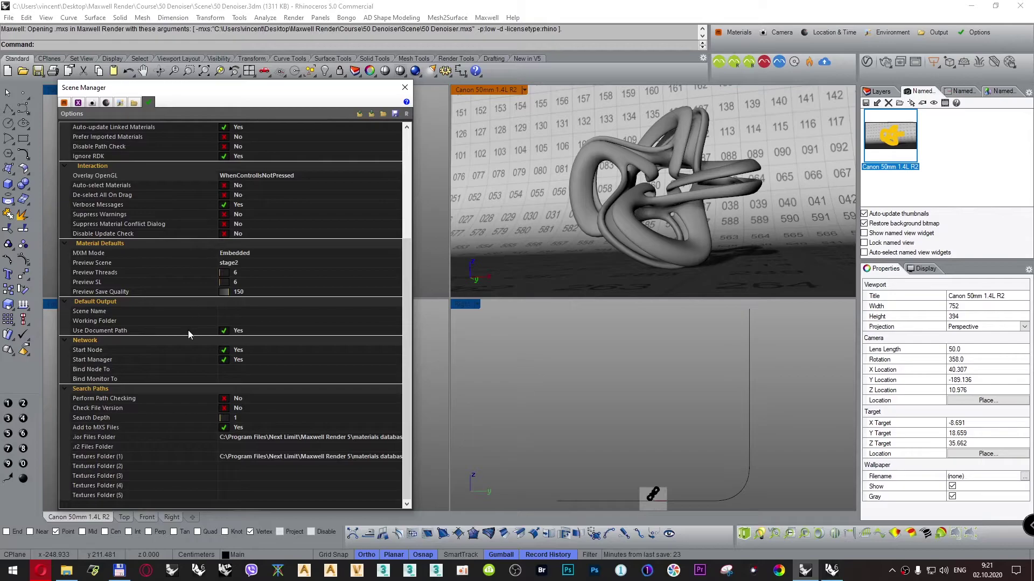
scroll(185, 384, "up", 5)
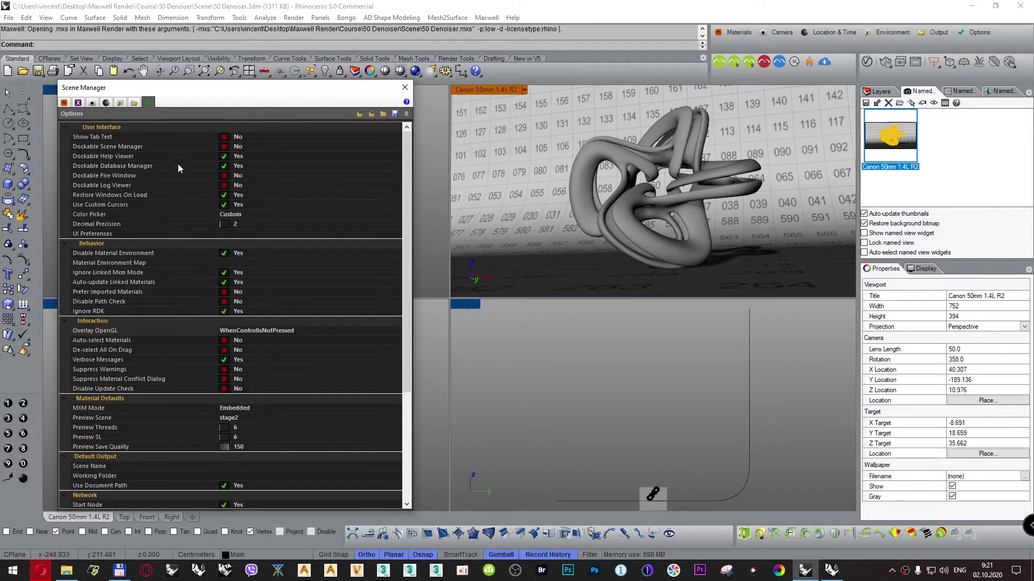
Review Scene Manager's plug-in options and the extension types that can be created, without adding an extension.
scroll(192, 379, "down", 5)
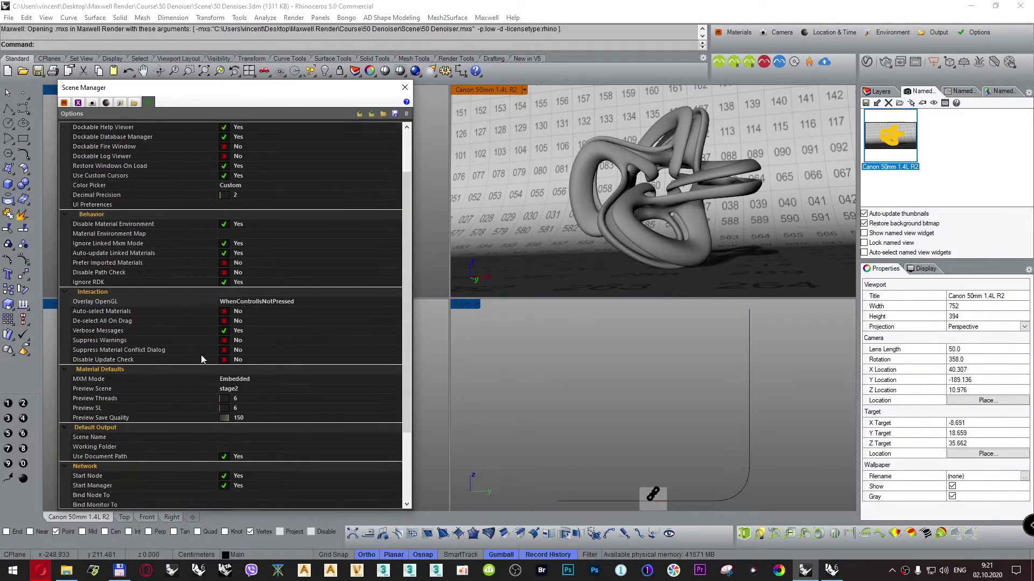
scroll(172, 256, "up", 5)
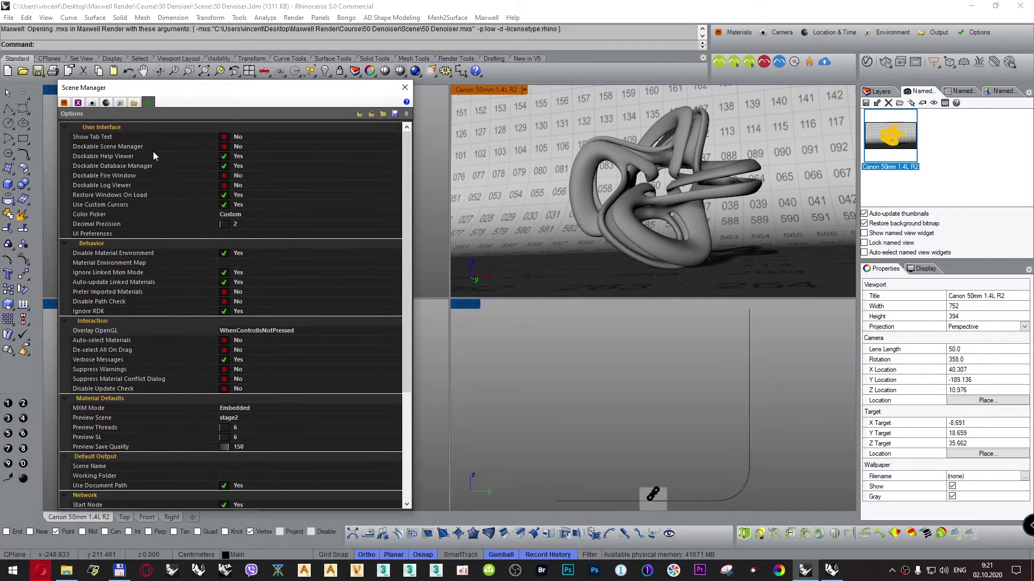
left_click(79, 105)
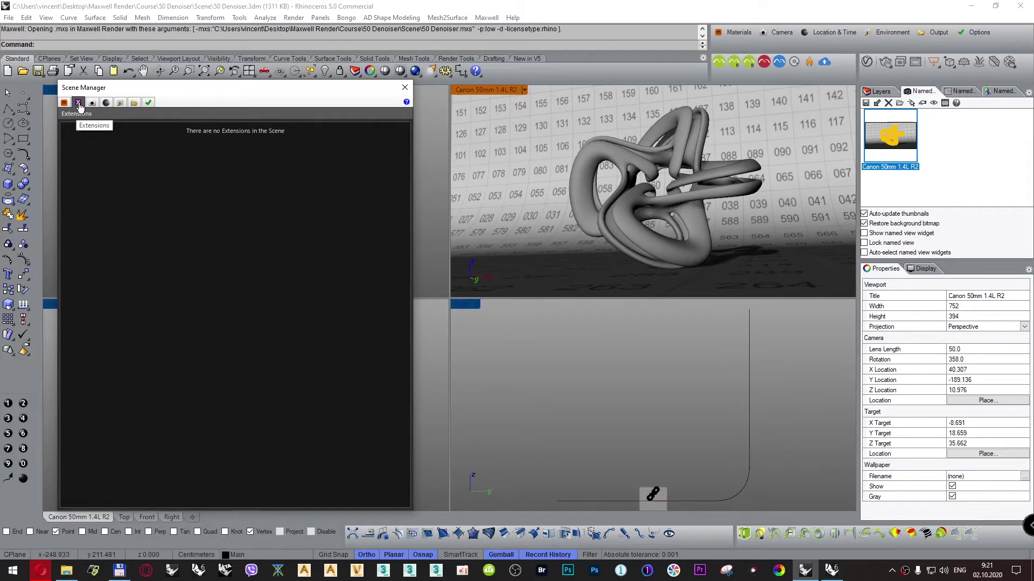
right_click(96, 179)
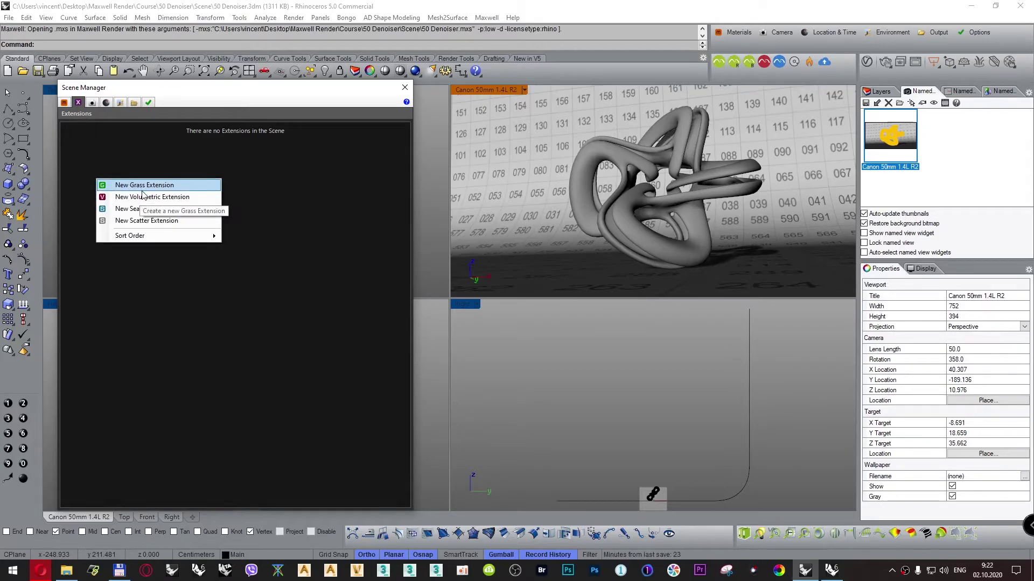
left_click(113, 142)
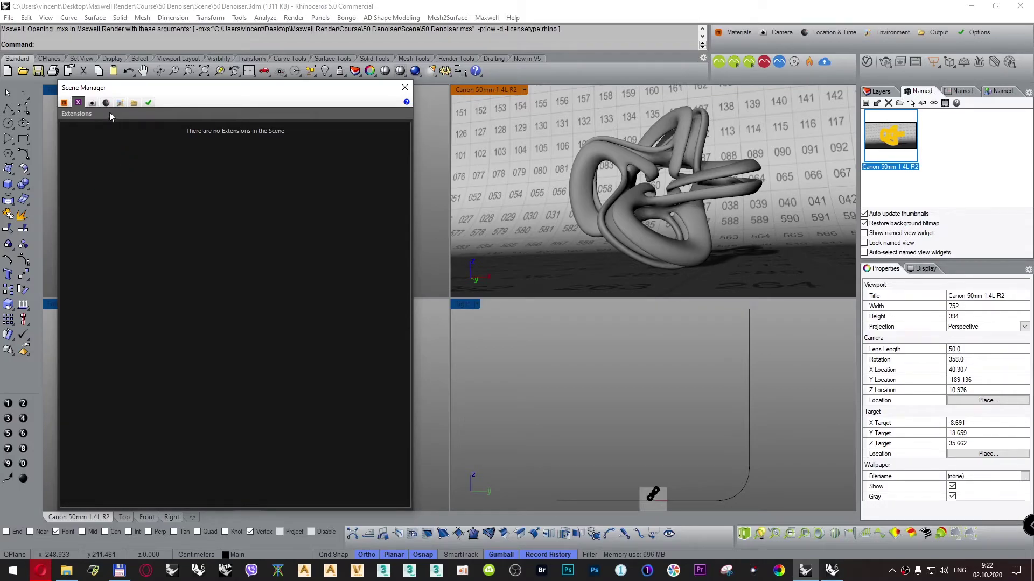
Review the Render Channels in the output settings, close Scene Manager and activate the Right viewport.
left_click(134, 104)
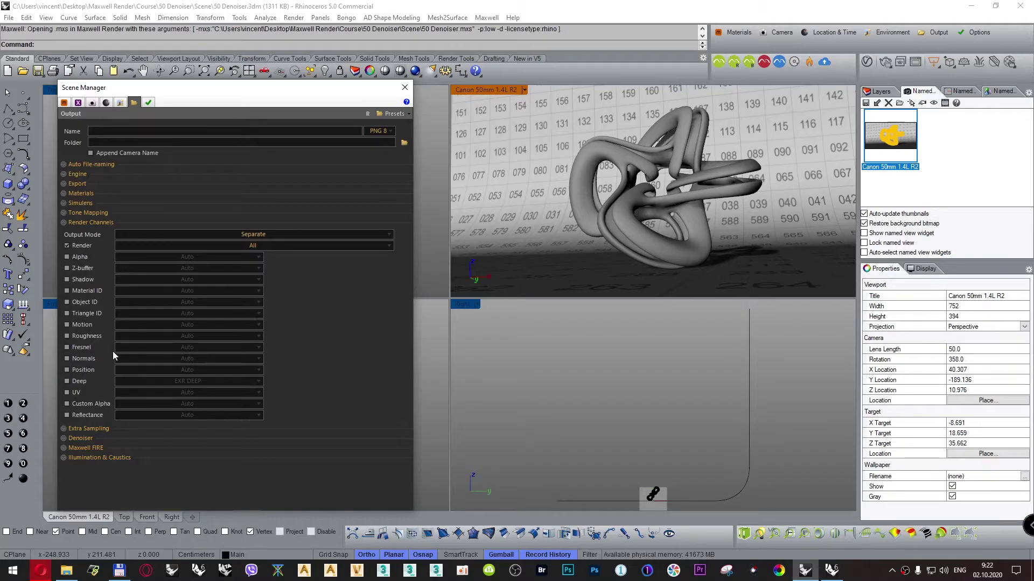
left_click(404, 88)
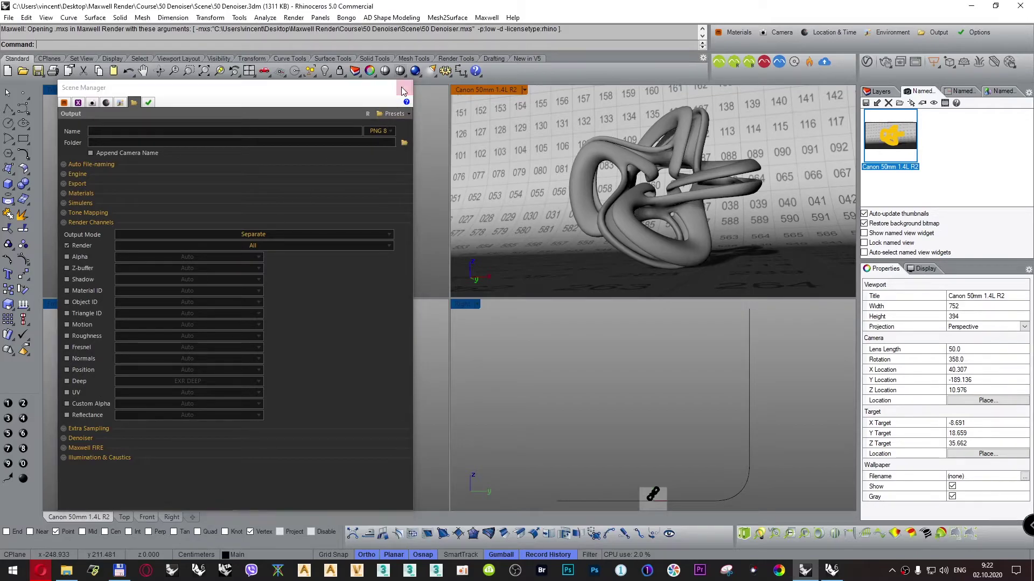
left_click(706, 361)
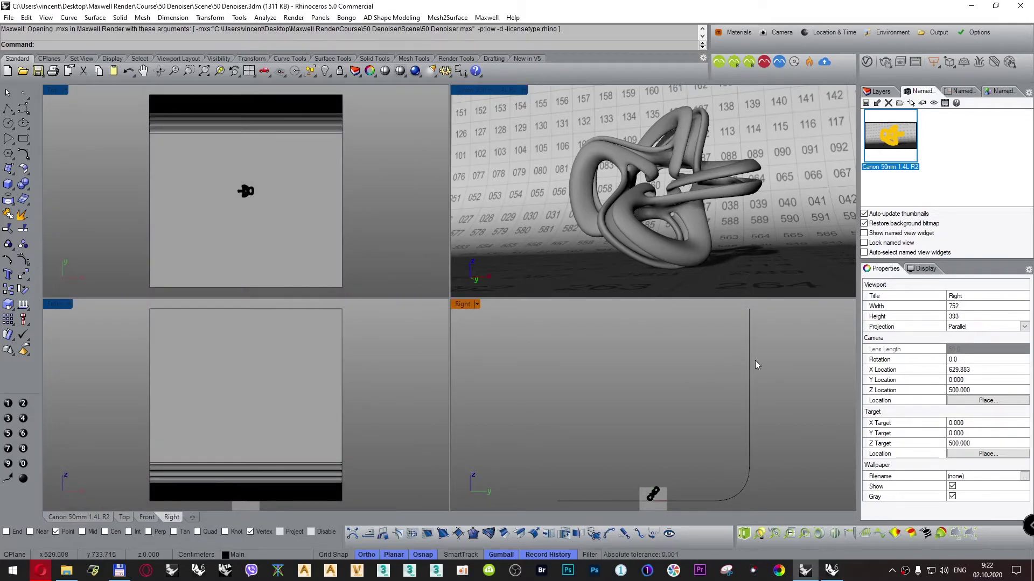
Switch to Rhino 6 and check the version information of its Maxwell for Rhino plug-in.
left_click(834, 570)
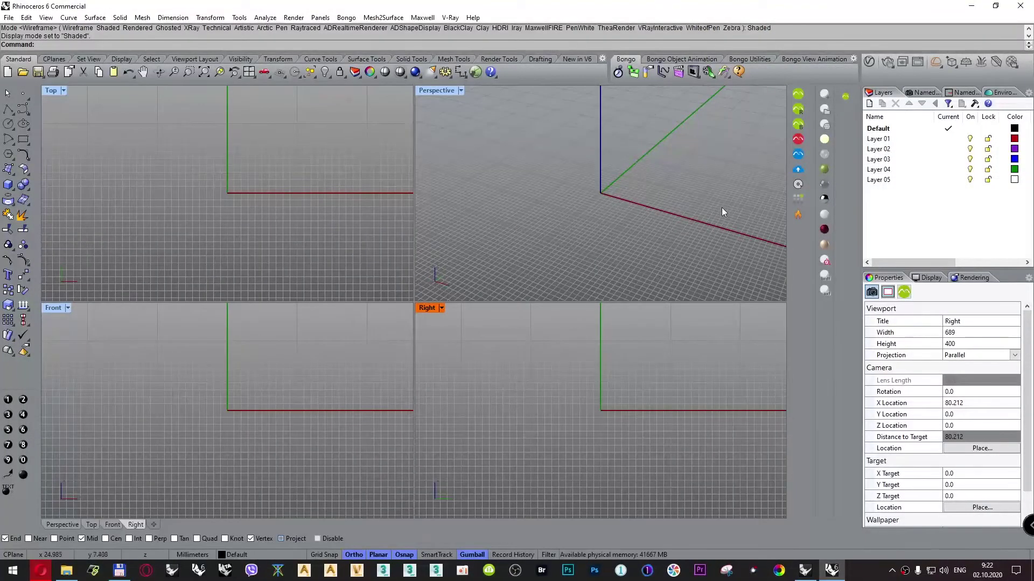
left_click(422, 18)
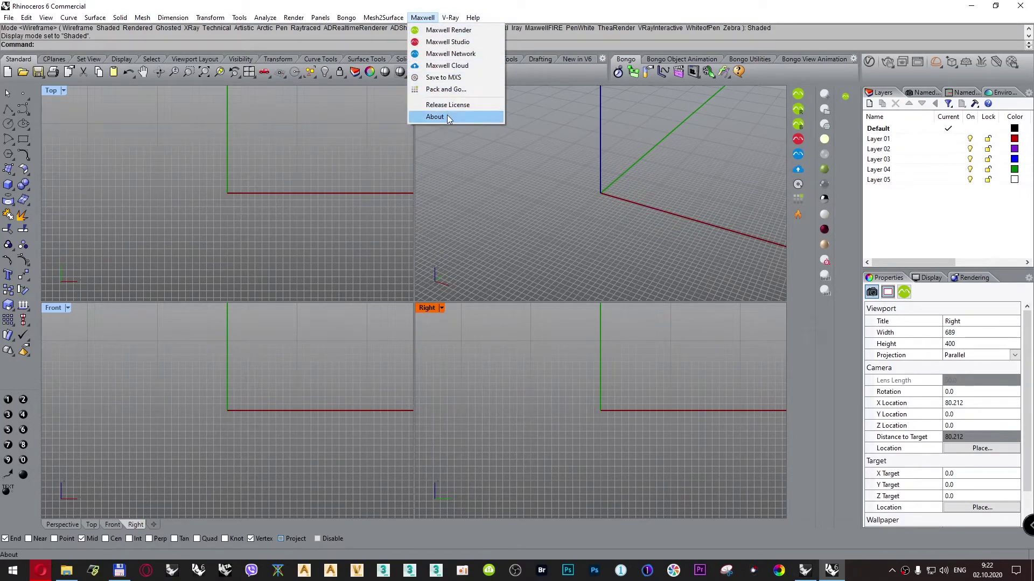
left_click(440, 117)
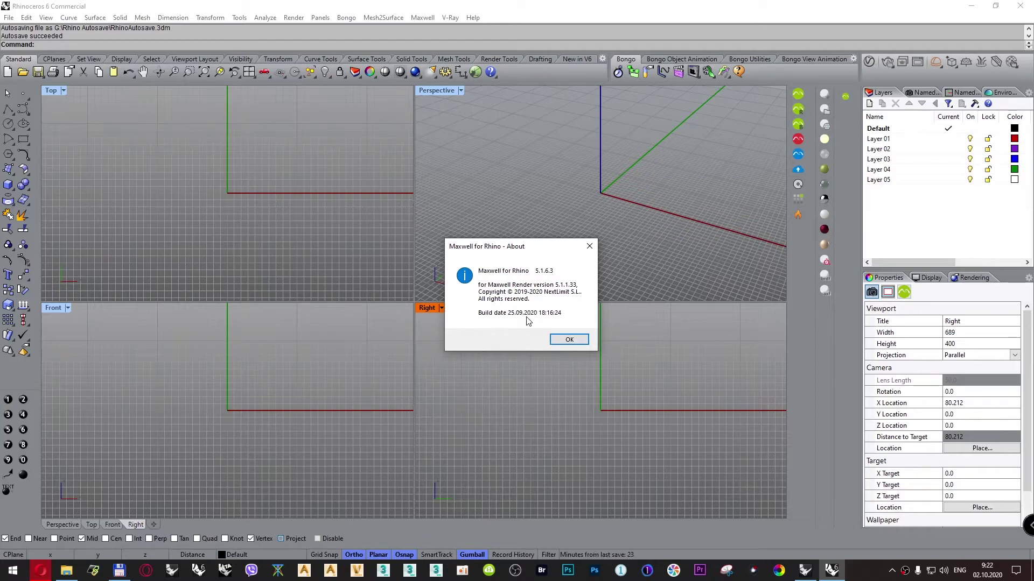
left_click(563, 340)
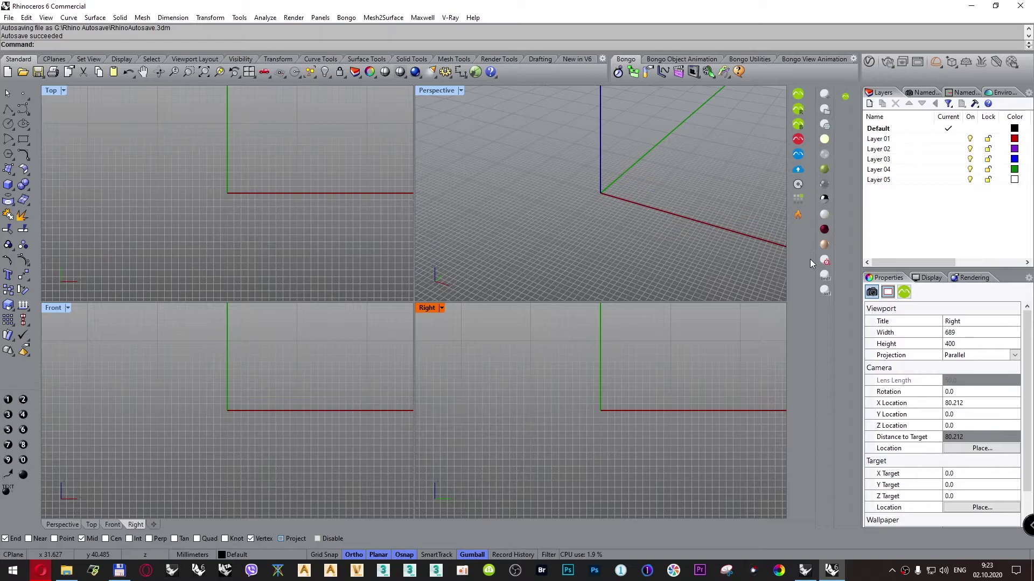
Look through the named views, named construction planes and Studio environment settings in Rhino 6.
left_click(922, 93)
left_click(964, 93)
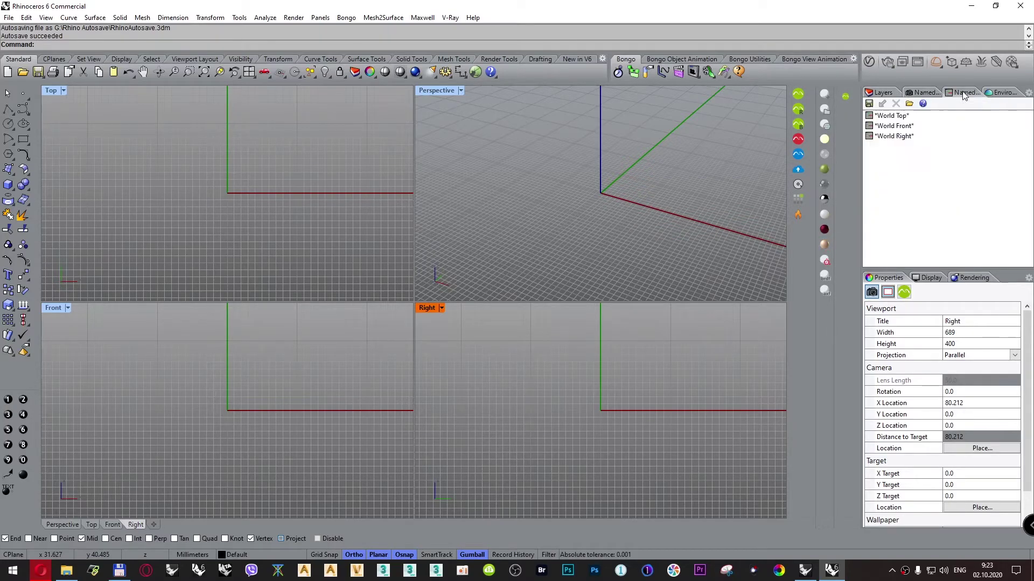
left_click(992, 93)
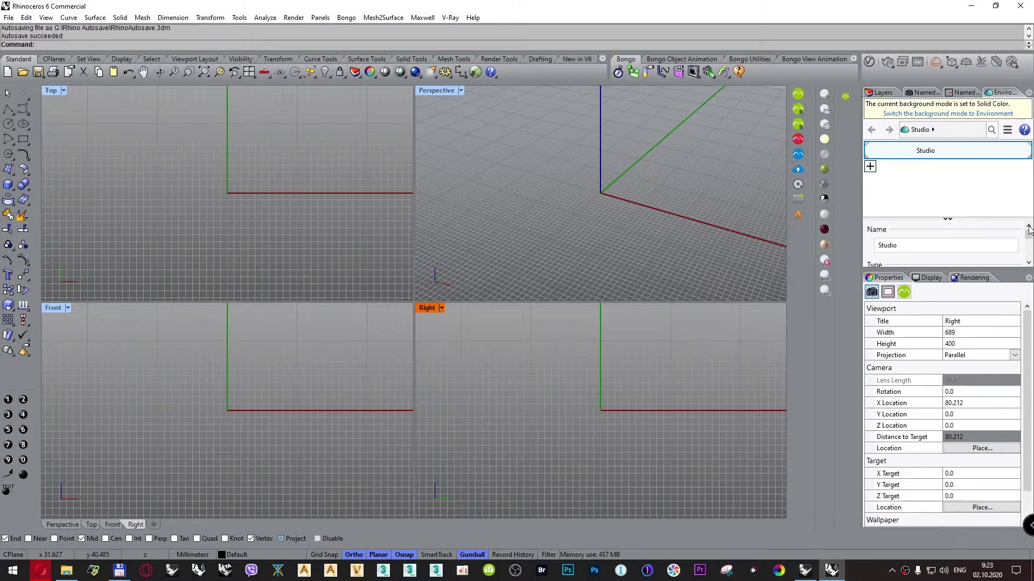
left_click_drag(1028, 229, 1029, 257)
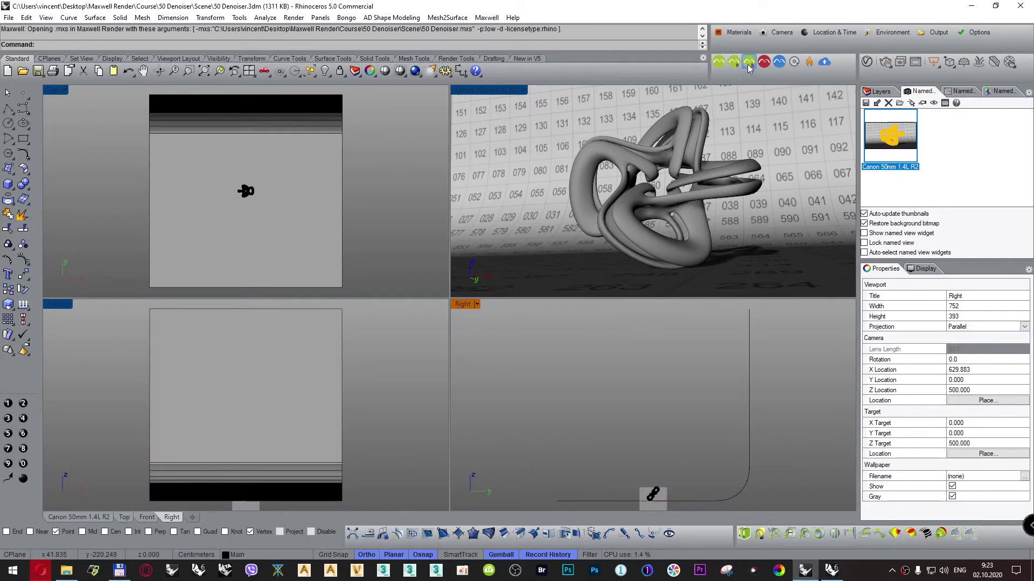
In Rhino 5, view the scene's Maxwell materials and the abstract mesh's Maxwell object properties, and close Scene Manager.
left_click(737, 33)
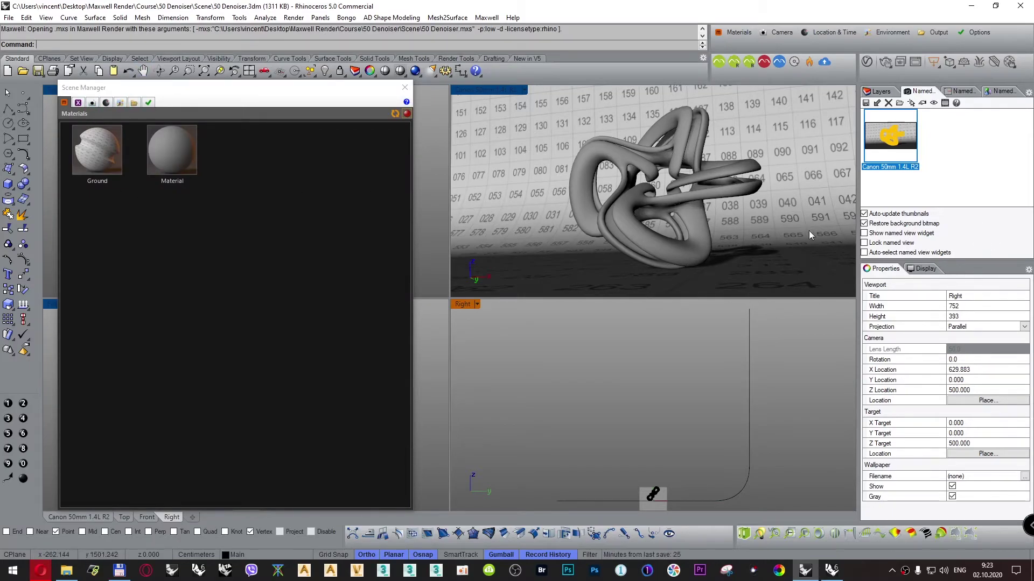
left_click(690, 137)
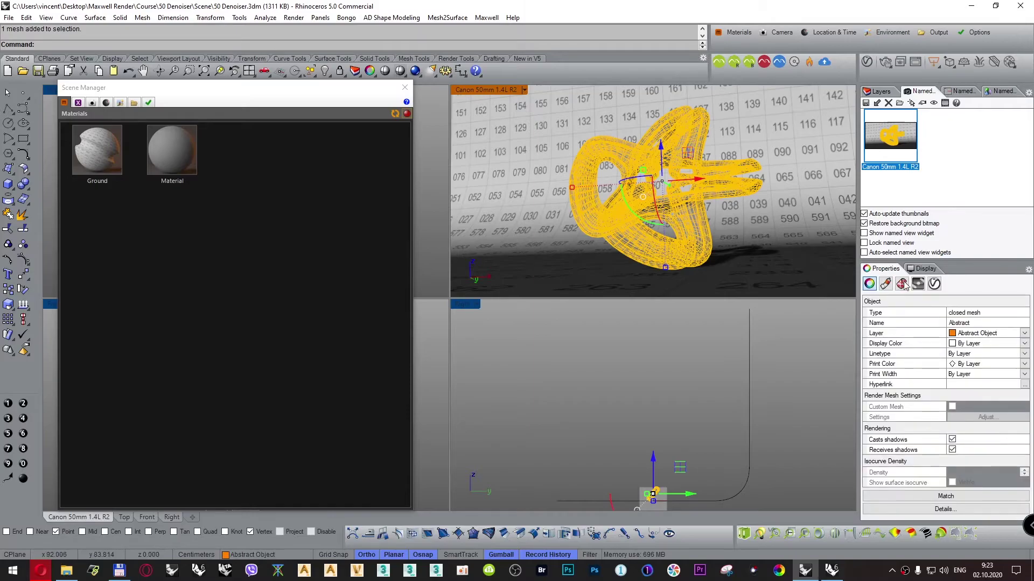
left_click(918, 284)
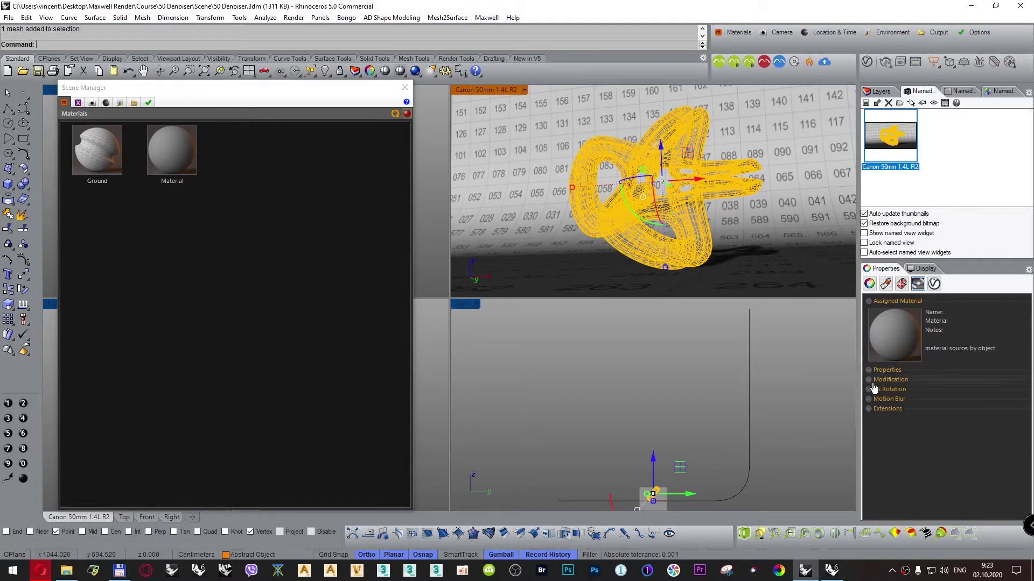
left_click(405, 88)
Switch to Rhino 6, look over the Maxwell commands and display the Perspective viewport's Maxwell camera properties.
left_click(831, 570)
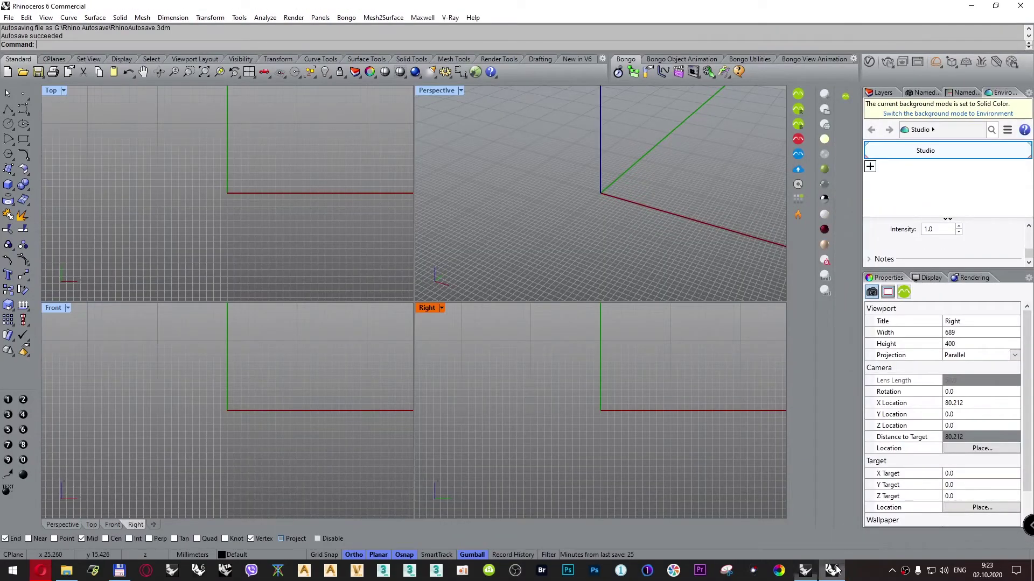
left_click(613, 205)
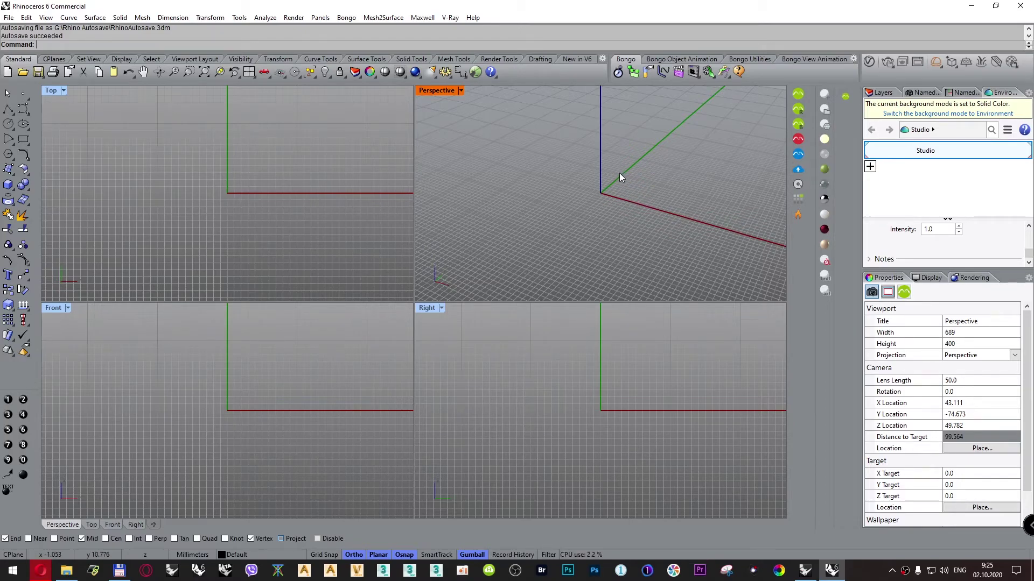
left_click(422, 18)
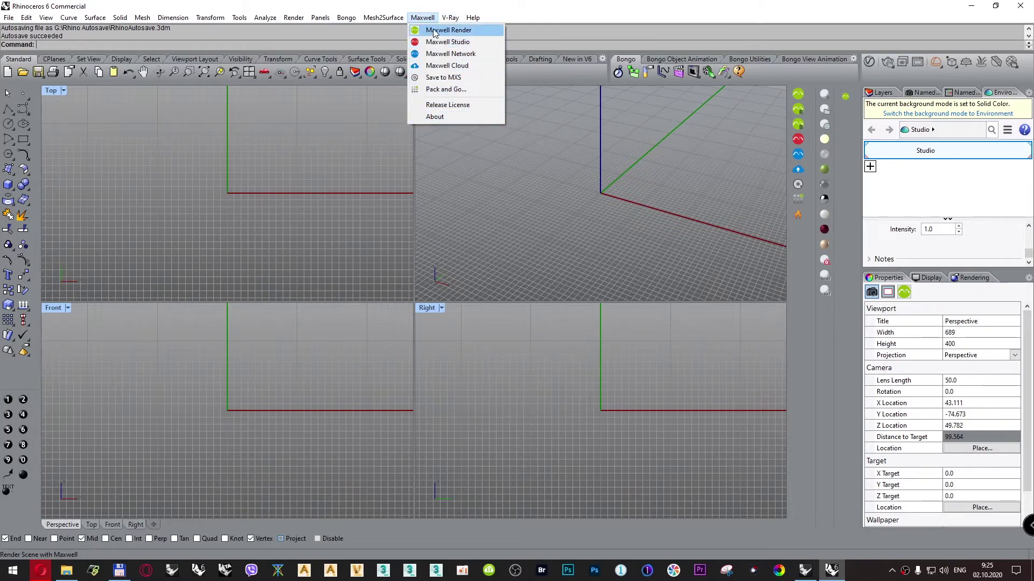
left_click(587, 15)
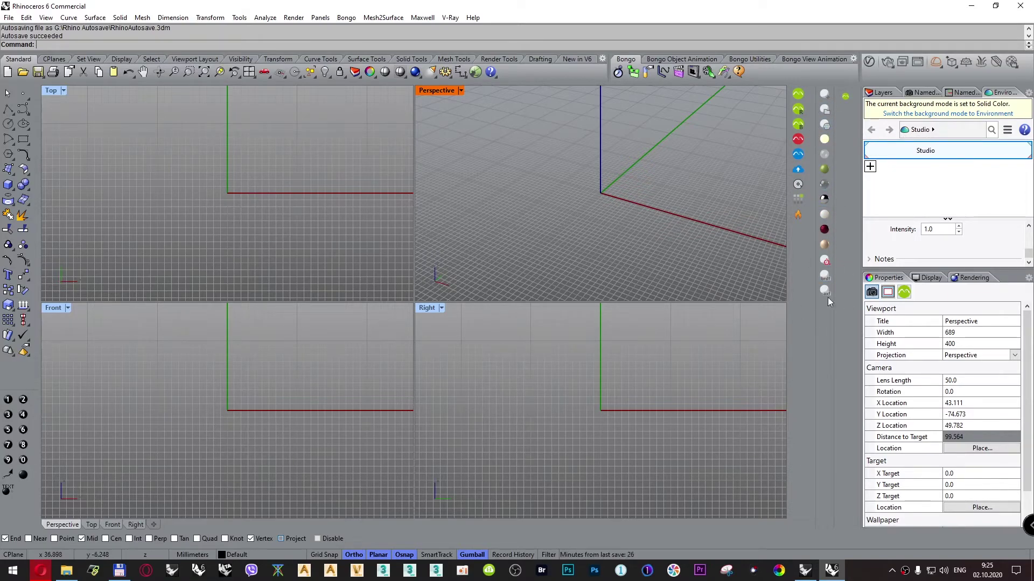
left_click(905, 292)
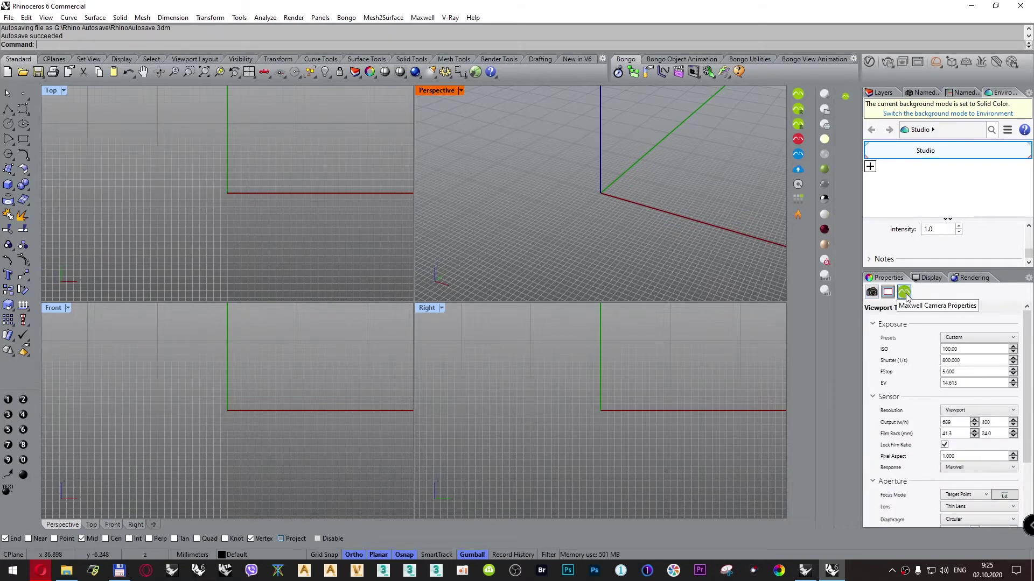
Create a 10 × 10 × 10 mm box with its first corner at the origin.
left_click(15, 194)
left_click(24, 196)
type("0")
key("Return")
type("10")
key("Return")
key("Return")
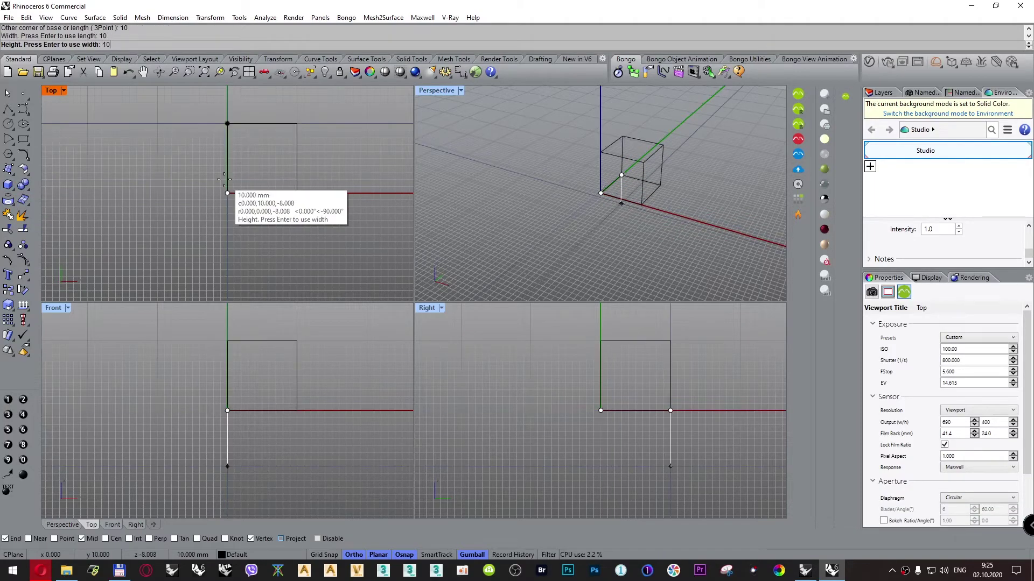
type("10")
key("Return")
Examine the box's Maxwell object properties and compare them with the Perspective viewport's Maxwell camera properties.
left_click(624, 188)
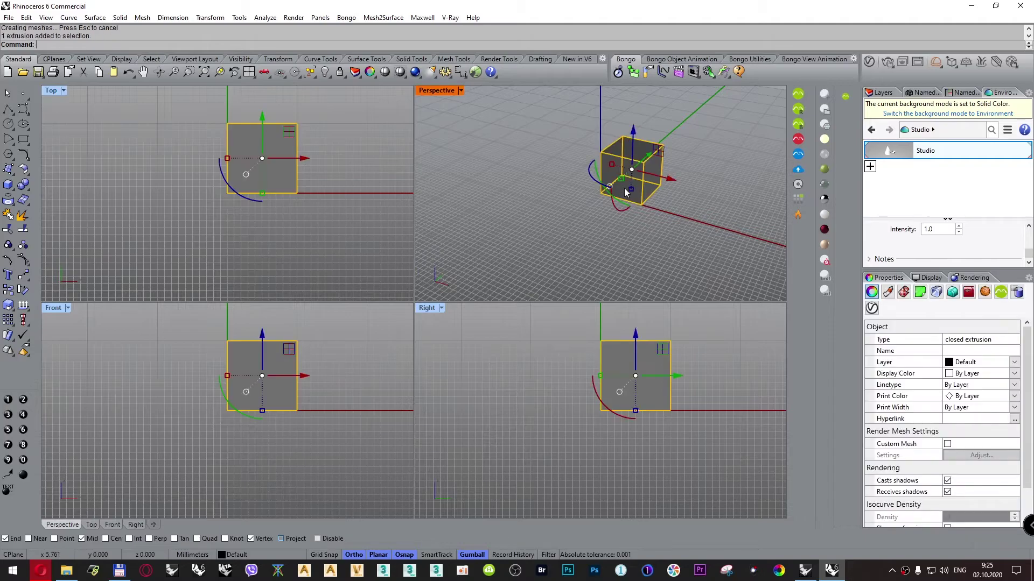
left_click(1000, 292)
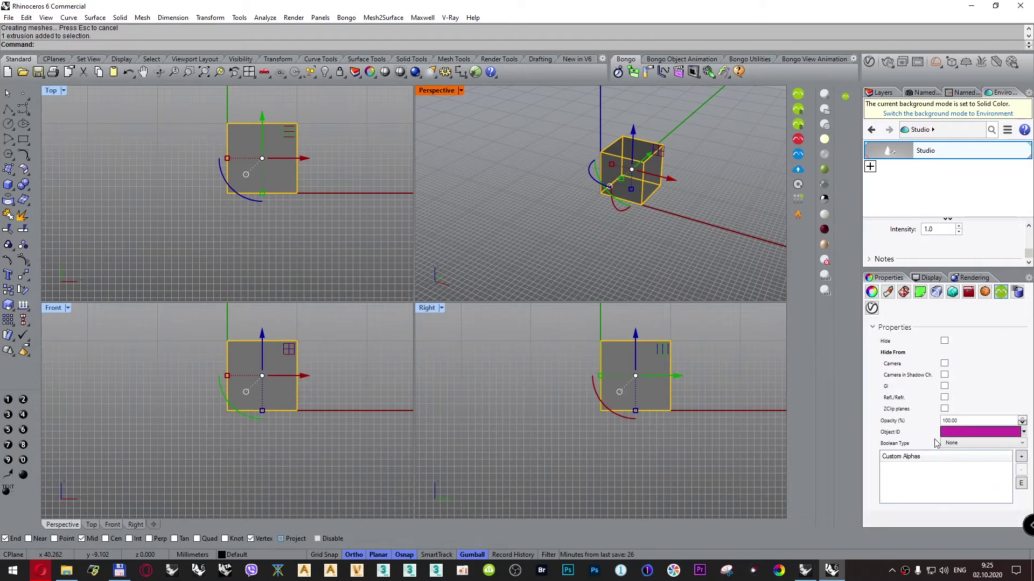
left_click(704, 124)
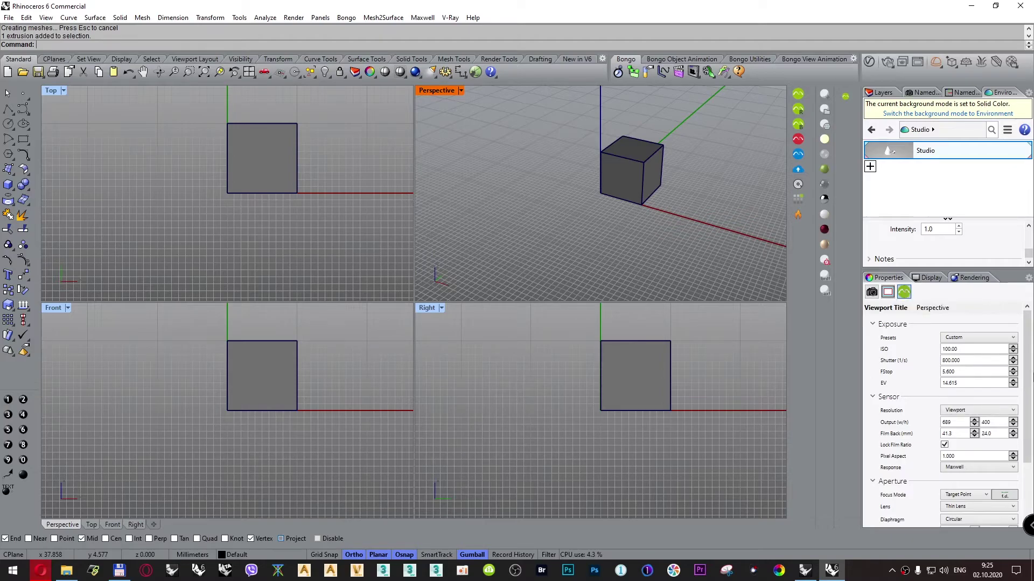
scroll(1028, 385, "down", 2)
left_click_drag(1029, 384, 1028, 352)
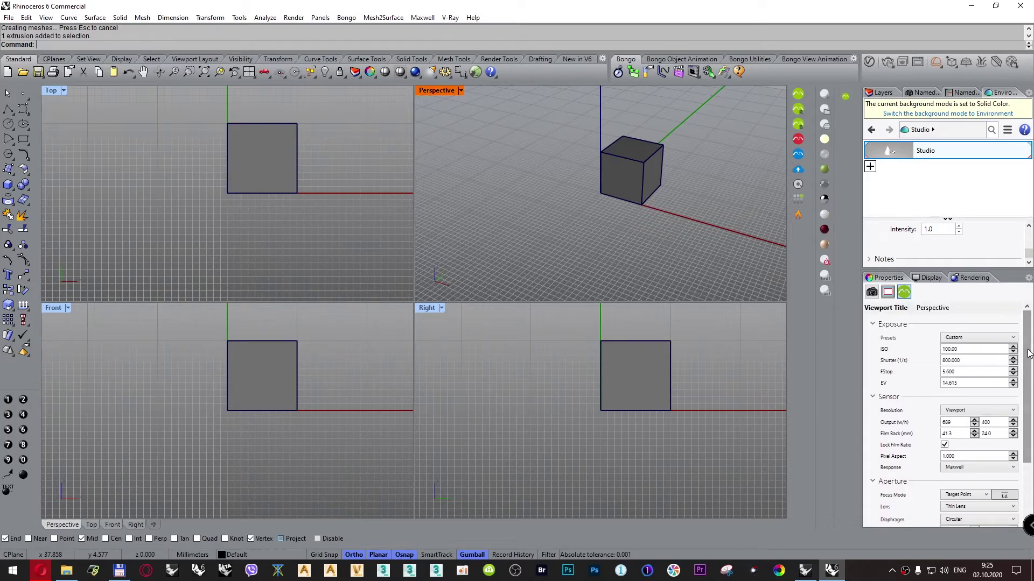
left_click(649, 168)
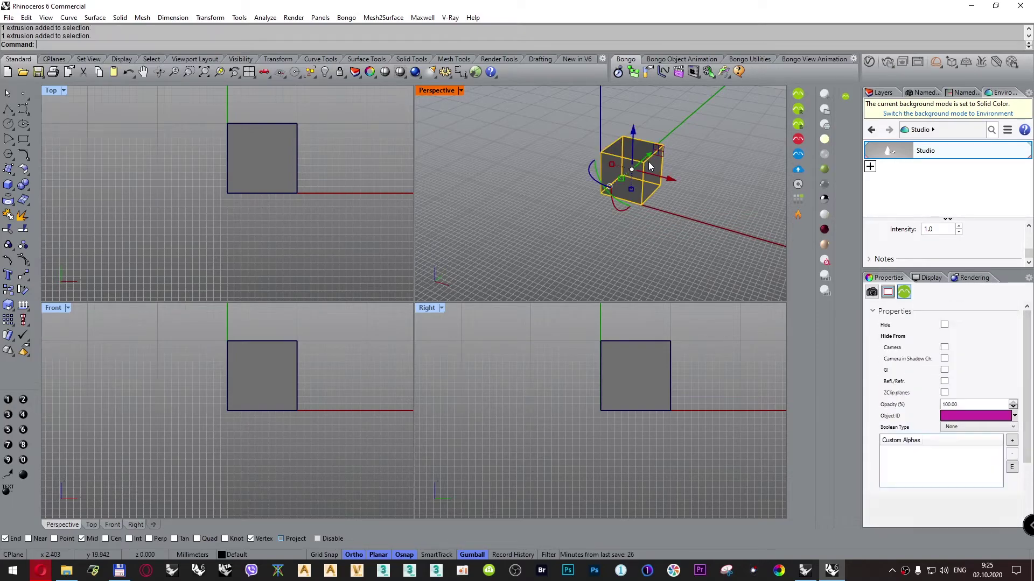
left_click(731, 215)
Set the current renderer to Maxwell for Rhino in the rendering settings.
left_click(966, 278)
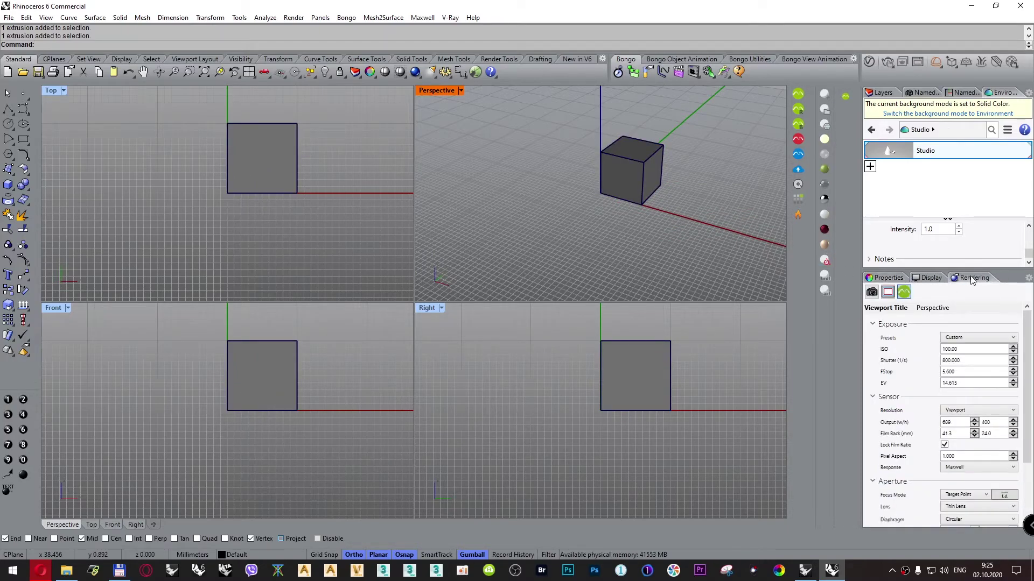
left_click(945, 309)
left_click(915, 353)
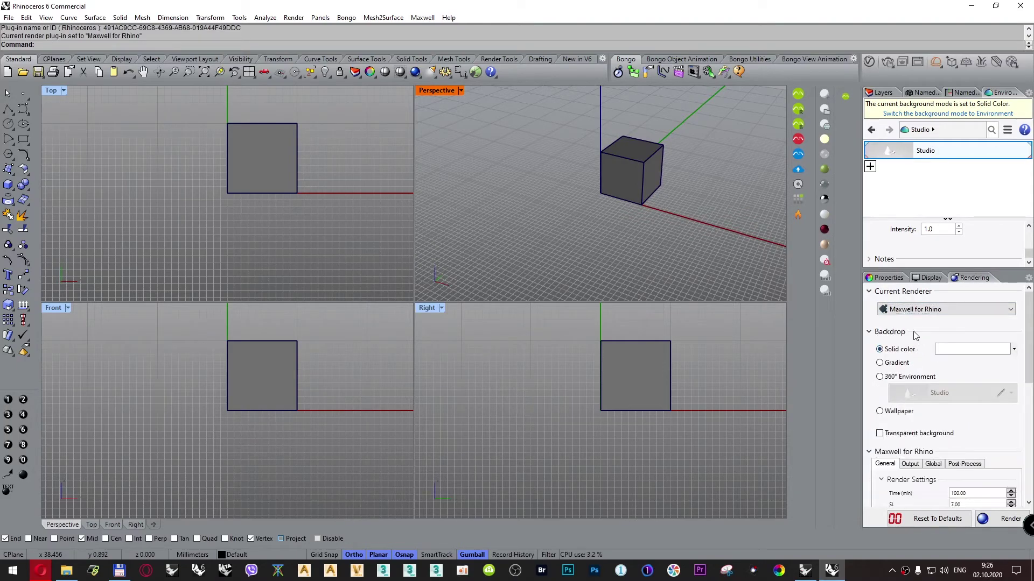
Look through the Maxwell for Rhino general, output, global and post-process render settings.
left_click_drag(1031, 339, 1031, 388)
left_click(918, 340)
left_click(934, 341)
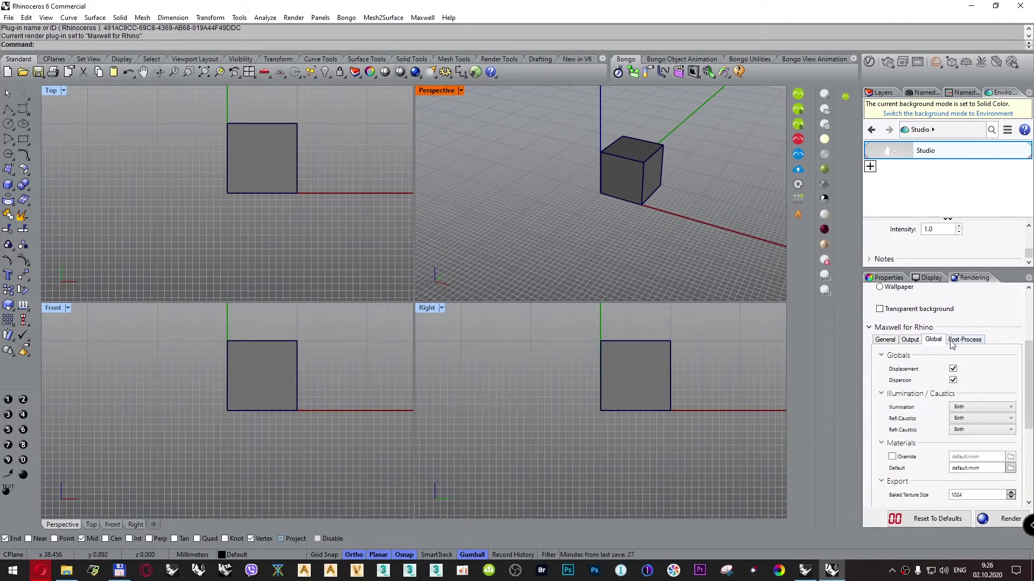
left_click(949, 341)
left_click(893, 340)
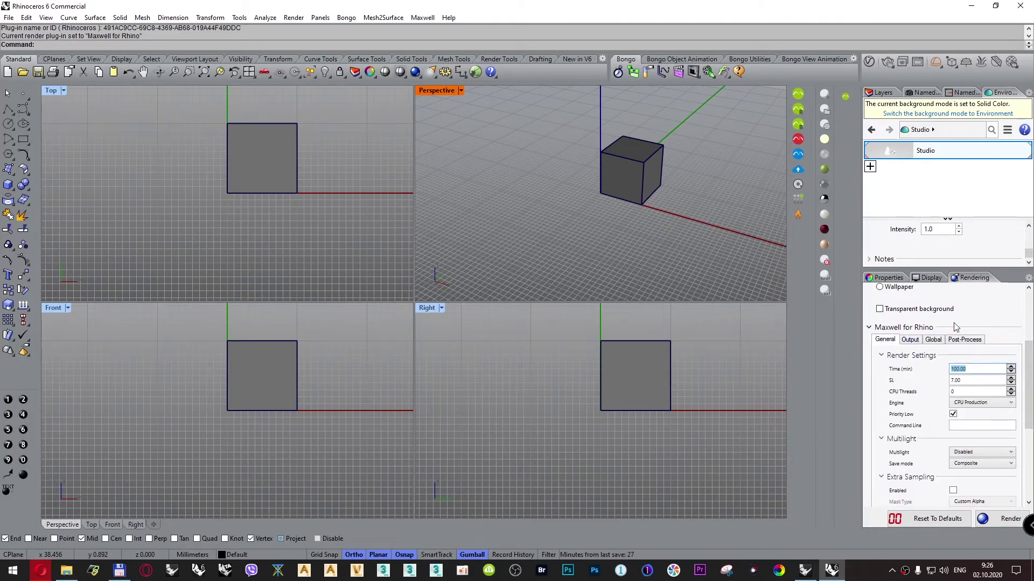
Add the Materials panel beside the docked rendering settings.
right_click(1007, 279)
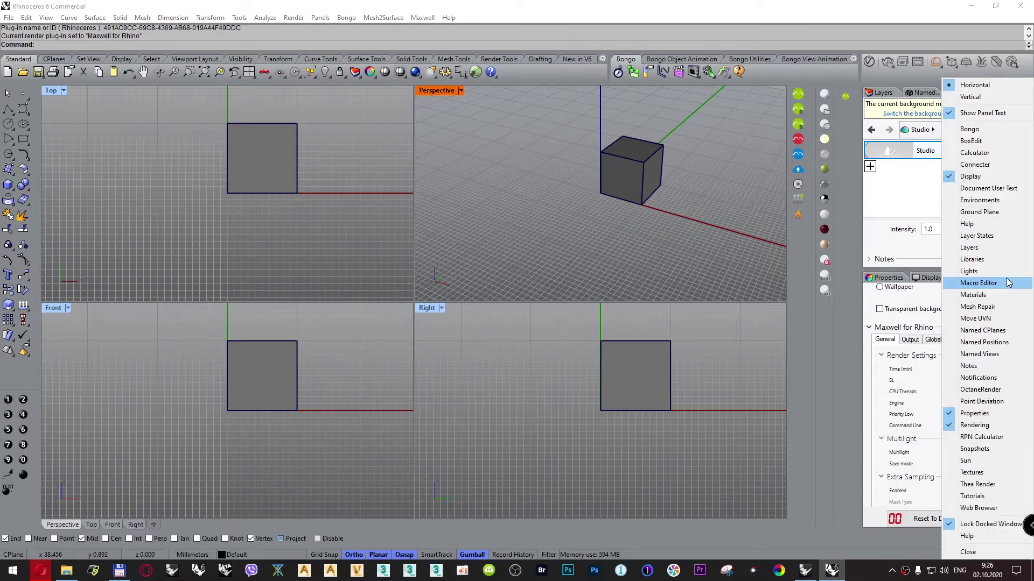
left_click(977, 295)
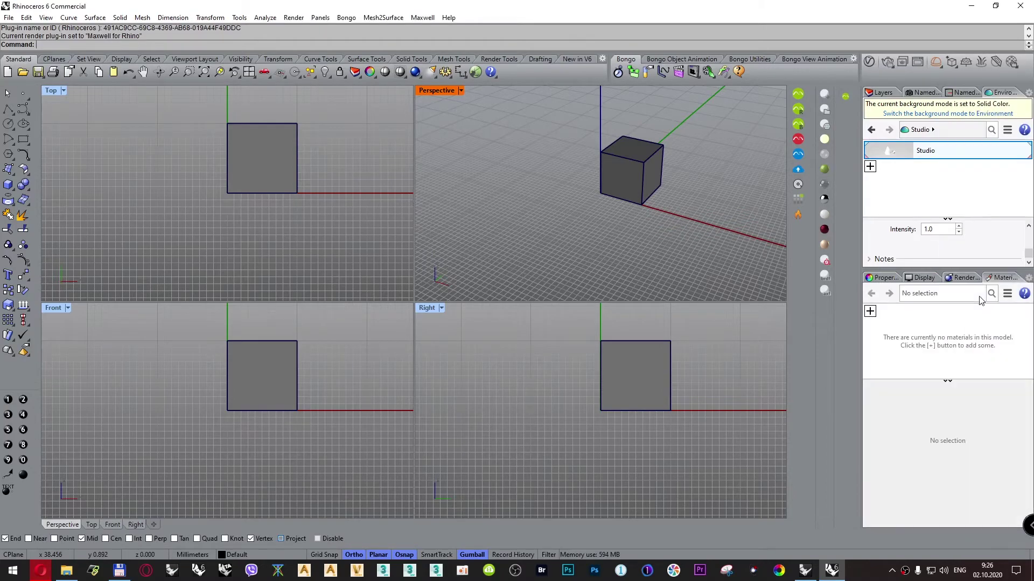
Add a new Maxwell Material to the model and expand its component tree down to the layer's contents.
left_click(870, 312)
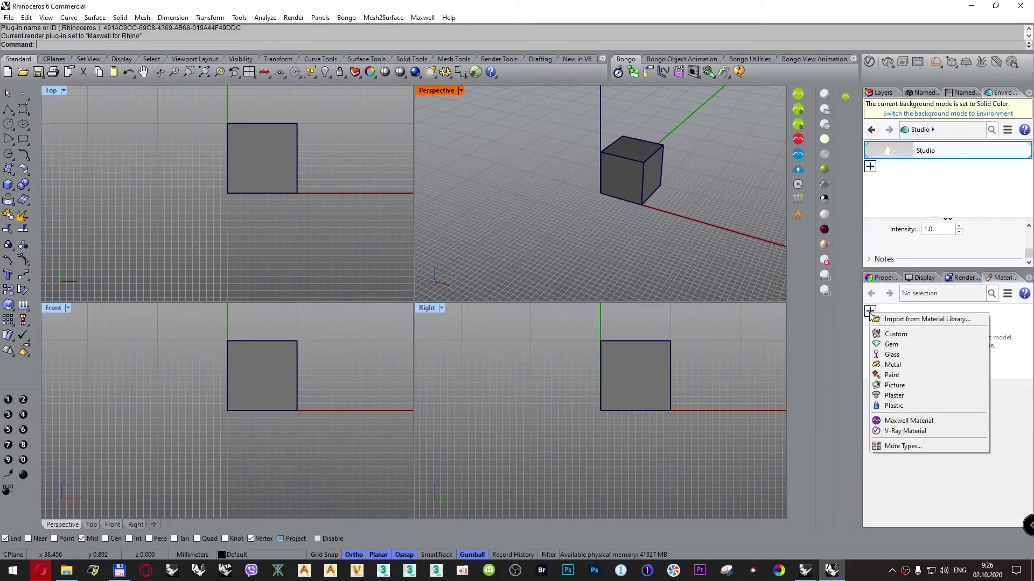
left_click(915, 421)
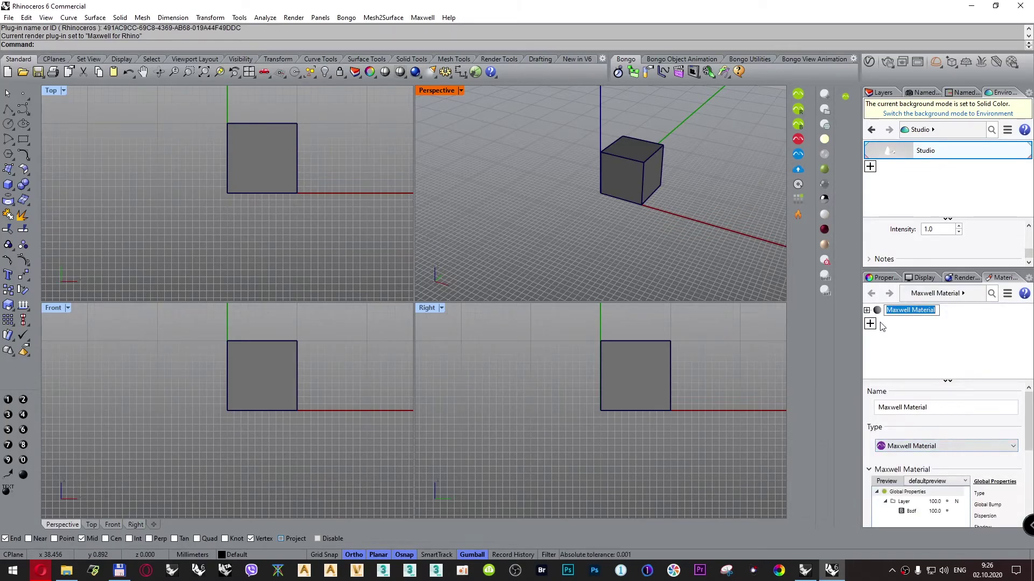
left_click(867, 311)
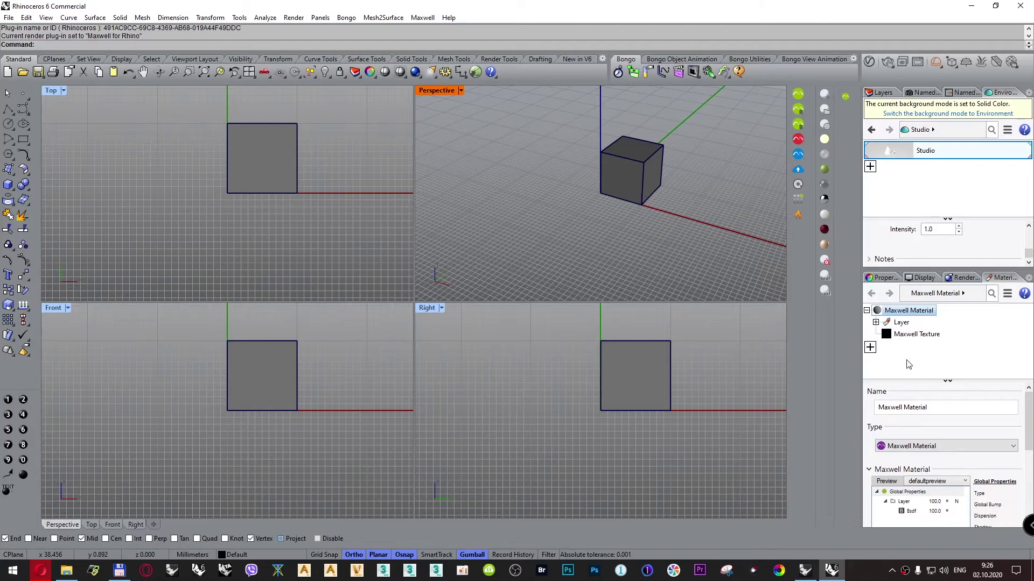
left_click(912, 334)
left_click(875, 322)
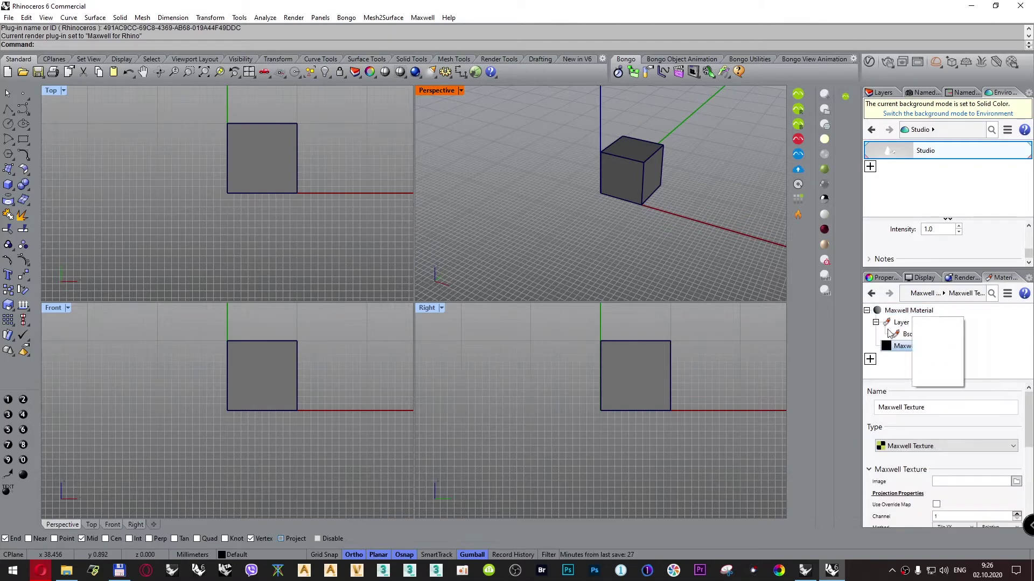
Look through the new Maxwell material's component settings, including the layer's opacity, blending and notes options.
left_click(909, 334)
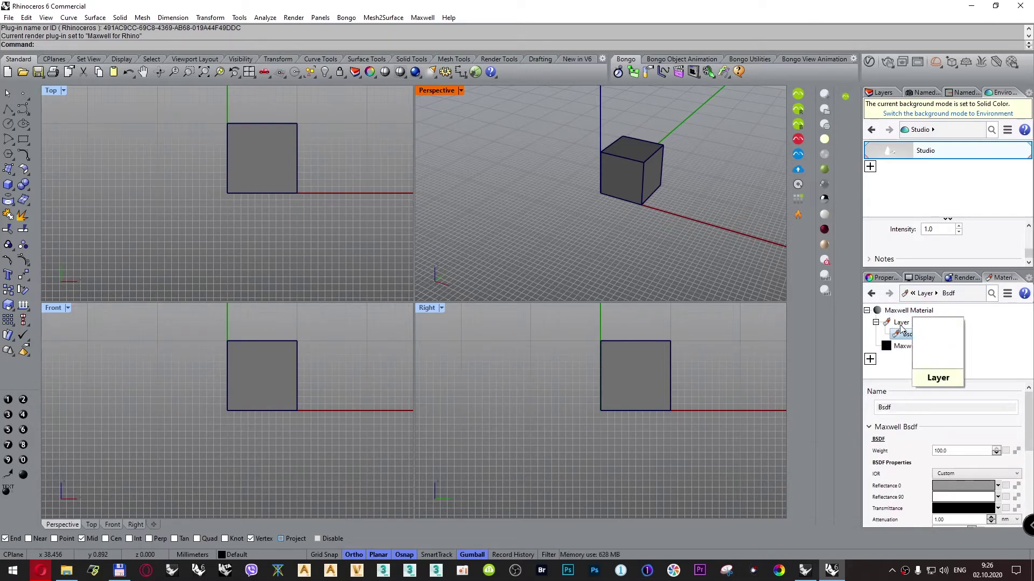
left_click(900, 323)
left_click(912, 348)
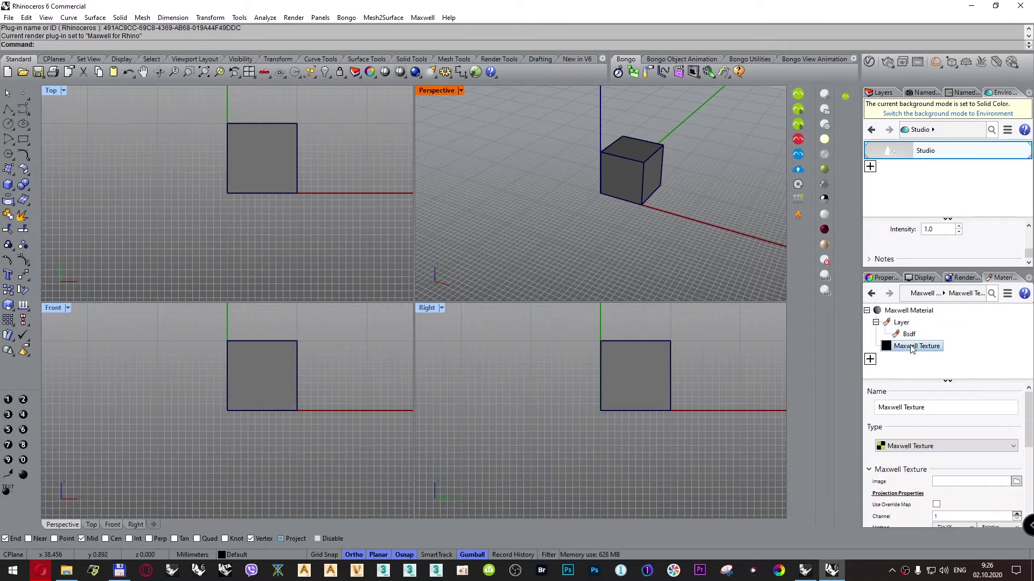
left_click_drag(1029, 410, 1030, 466)
scroll(1017, 473, "up", 5)
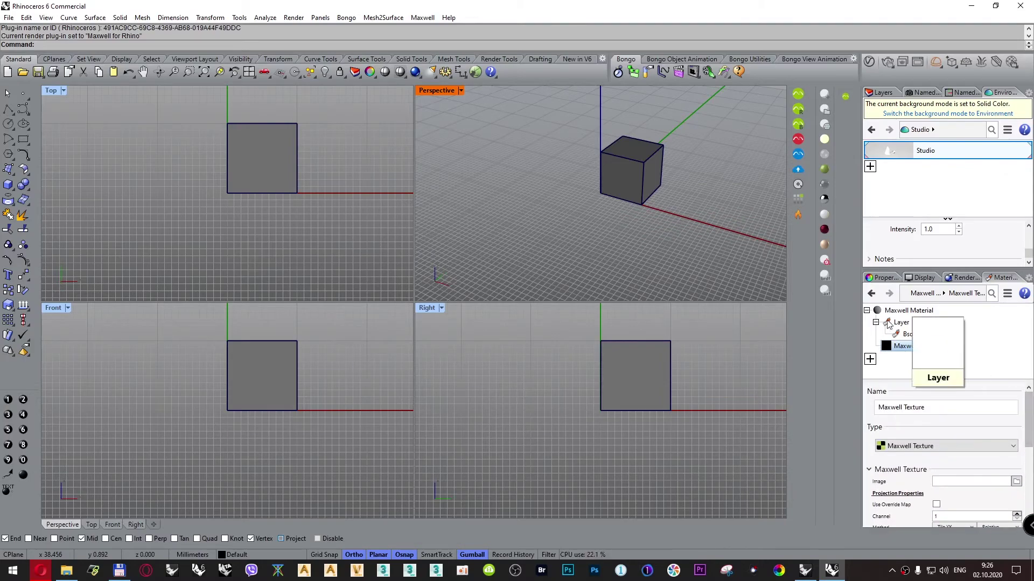
left_click(904, 312)
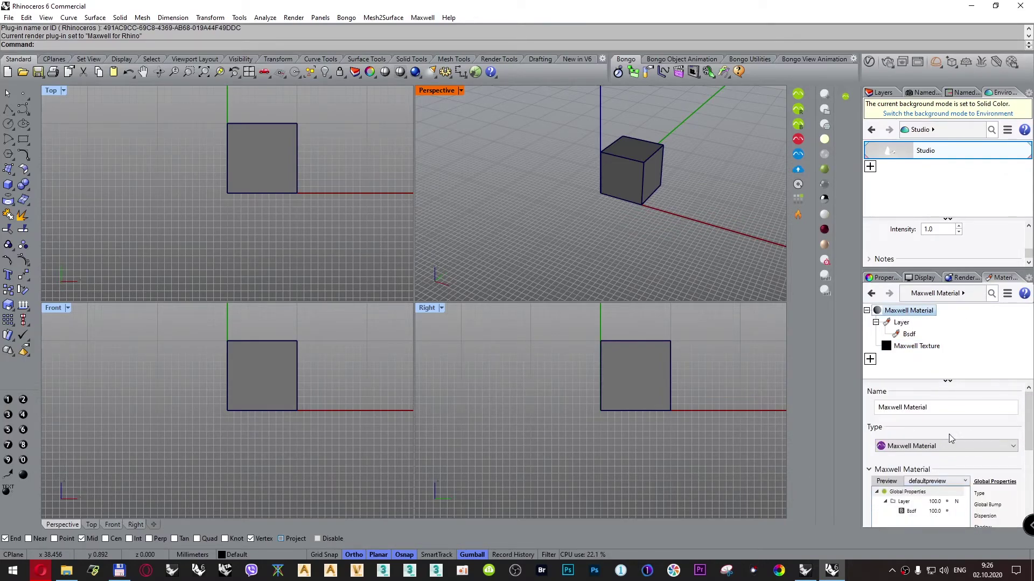
left_click(902, 322)
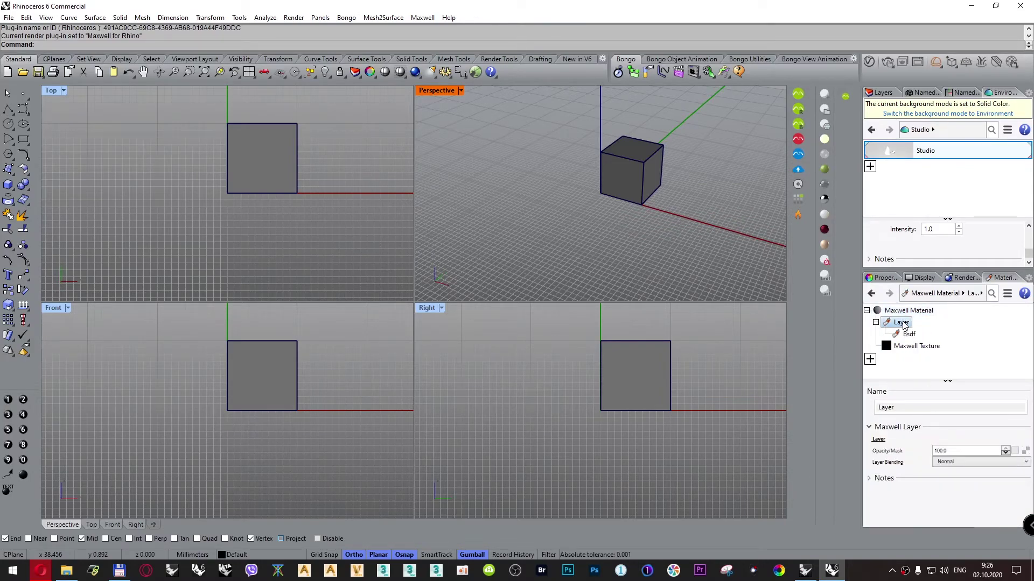
left_click(908, 478)
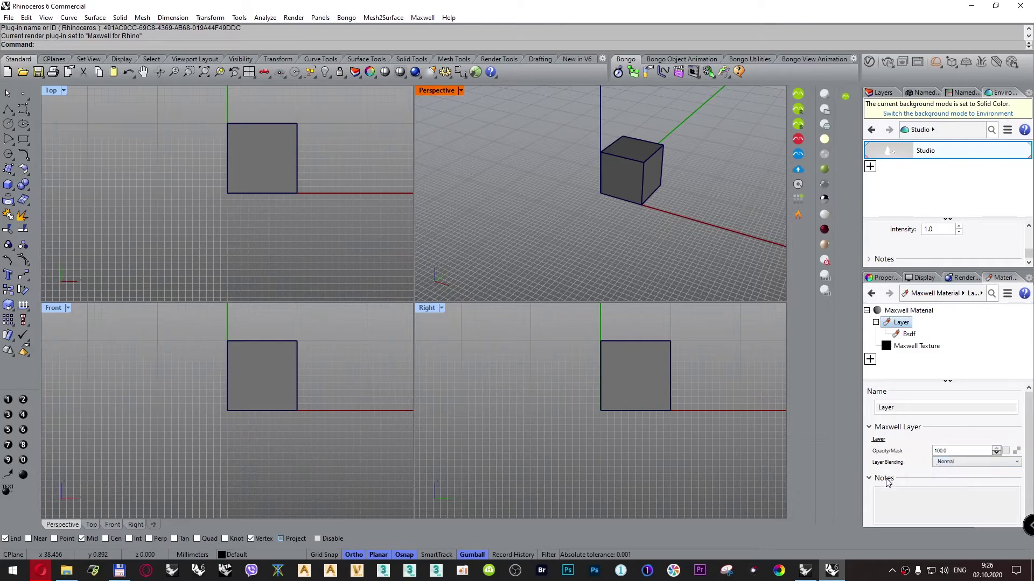
left_click(946, 464)
left_click(946, 467)
Examine the material's Bsdf parameters and the Maxwell Texture's projection and image properties.
left_click(908, 334)
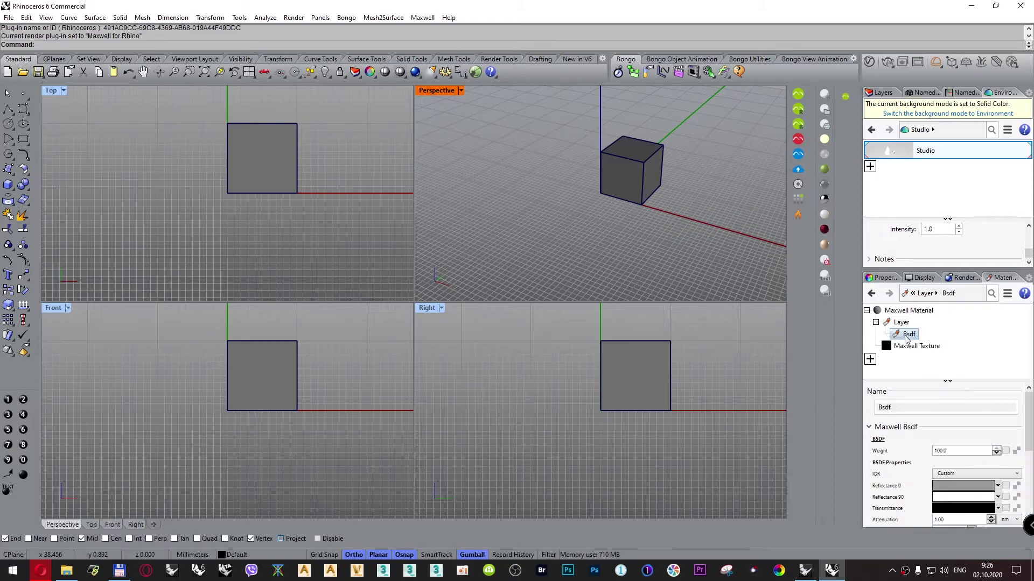
left_click_drag(1029, 410, 1030, 389)
left_click(927, 347)
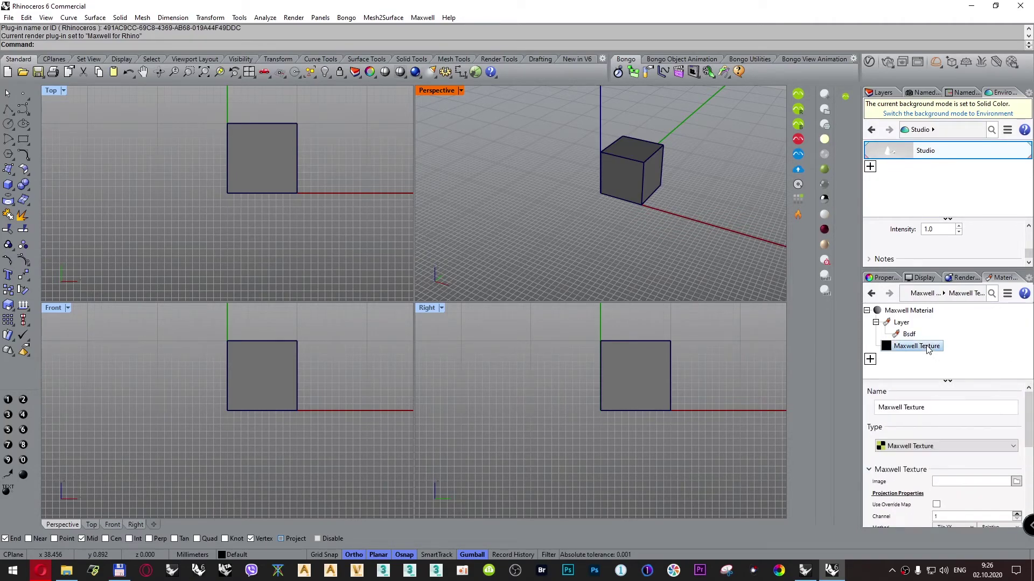
left_click_drag(1030, 409, 1032, 484)
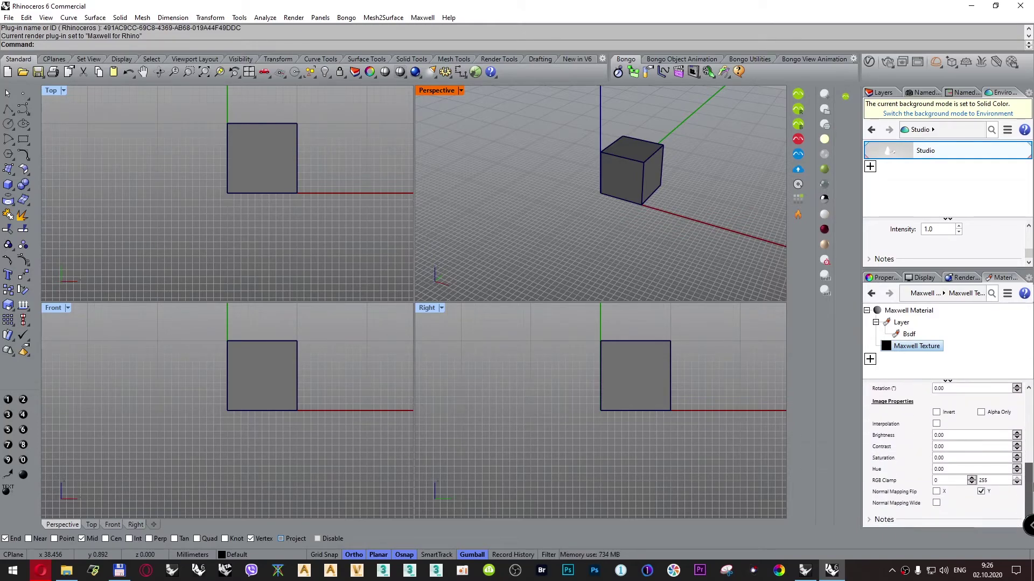
left_click_drag(1032, 484, 1032, 400)
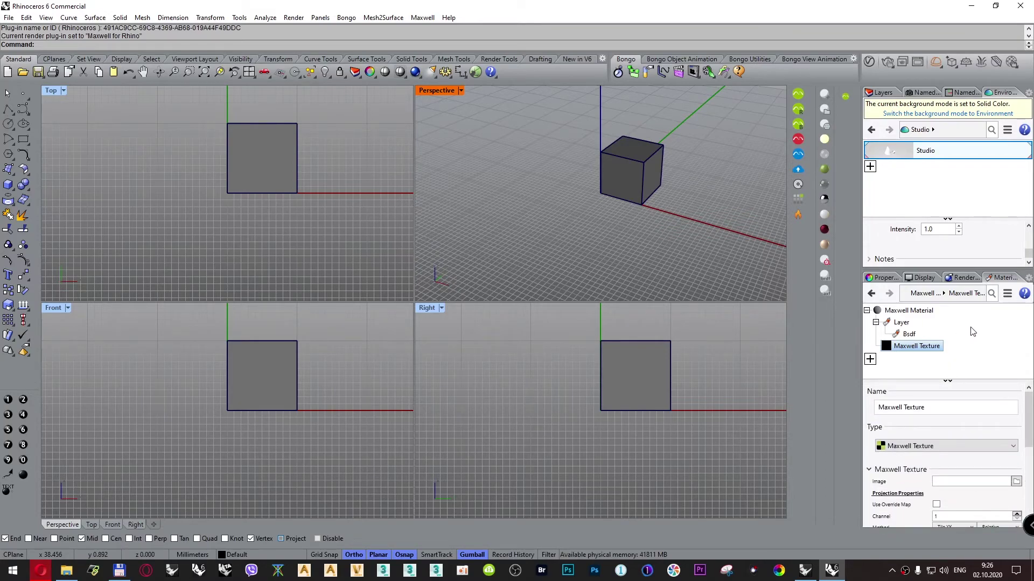
Compare the Scene Manager's materials list in Rhino 5 with the Maxwell material tree in Rhino 6.
left_click(810, 572)
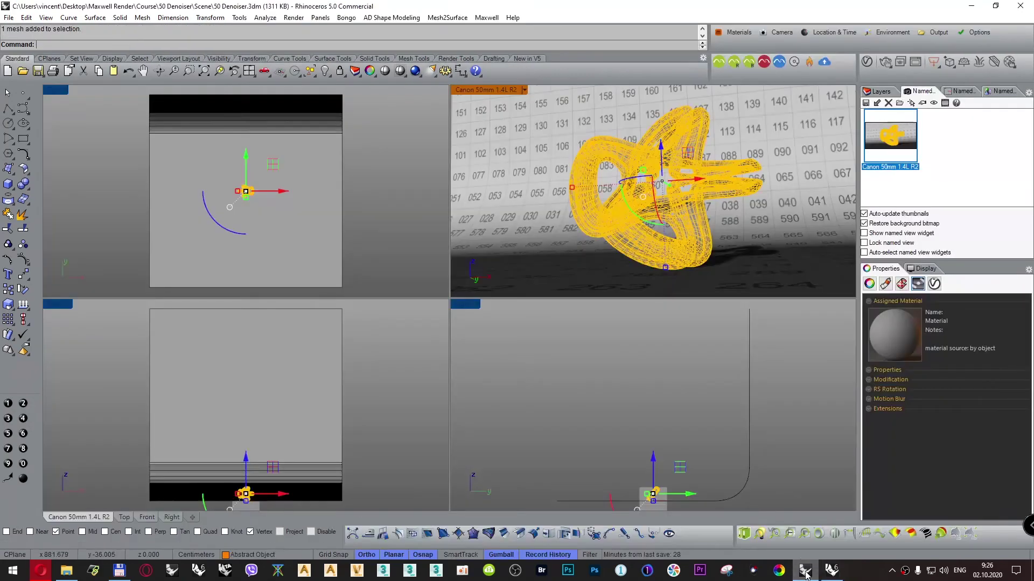
left_click(735, 32)
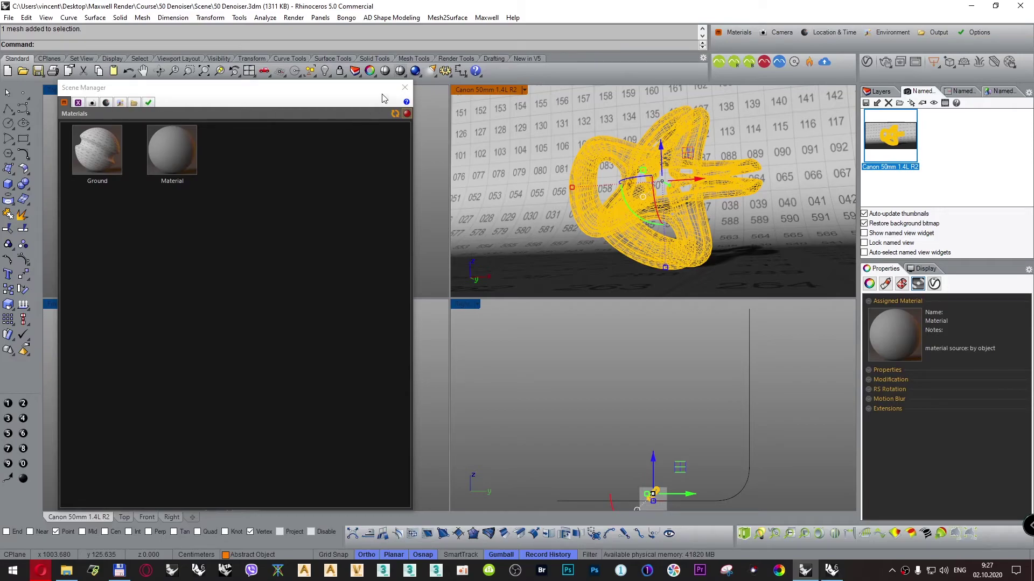
left_click(405, 88)
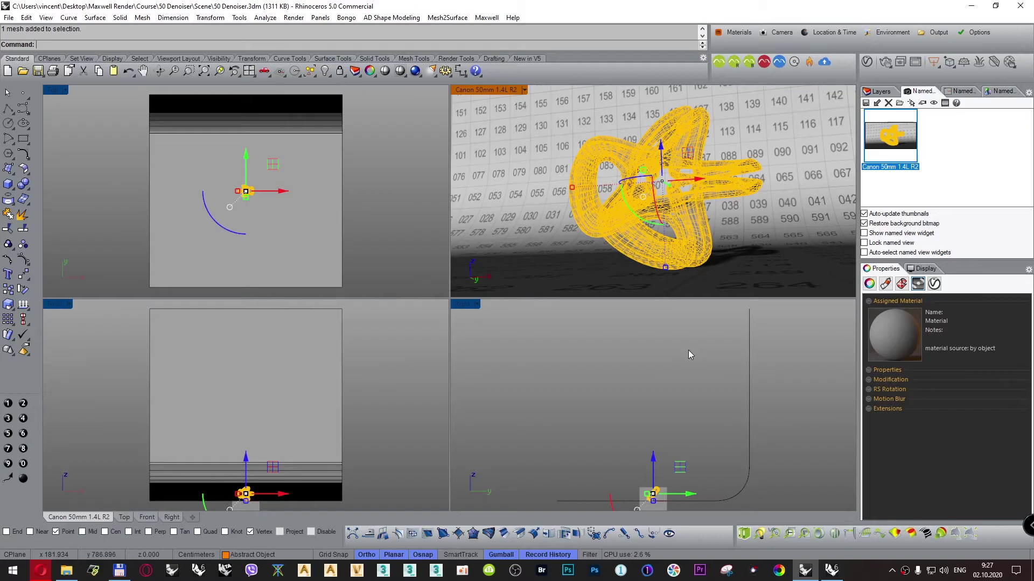
left_click(831, 572)
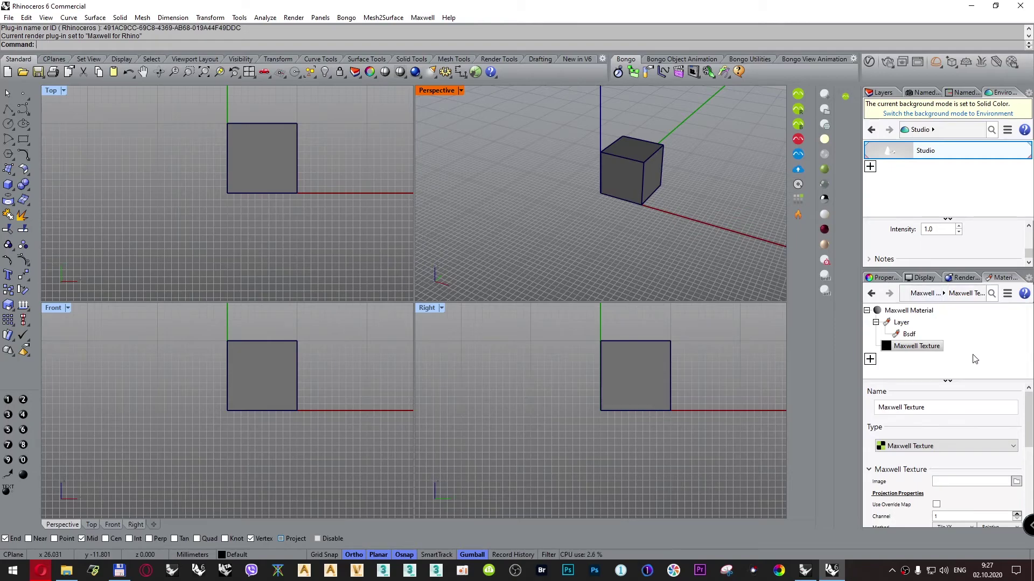
mouse_move(1030, 407)
left_mouse_down()
mouse_move(1031, 481)
mouse_move(1029, 409)
left_mouse_up()
left_click(877, 323)
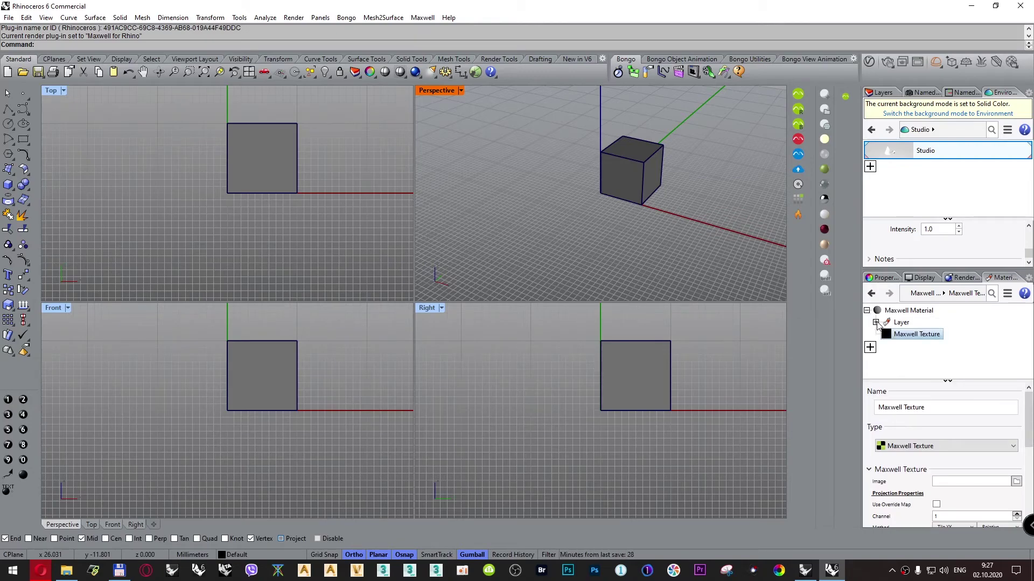
Preview the box with Maxwell FIRE in the Perspective viewport and return that viewport to Shaded display.
left_click(651, 166)
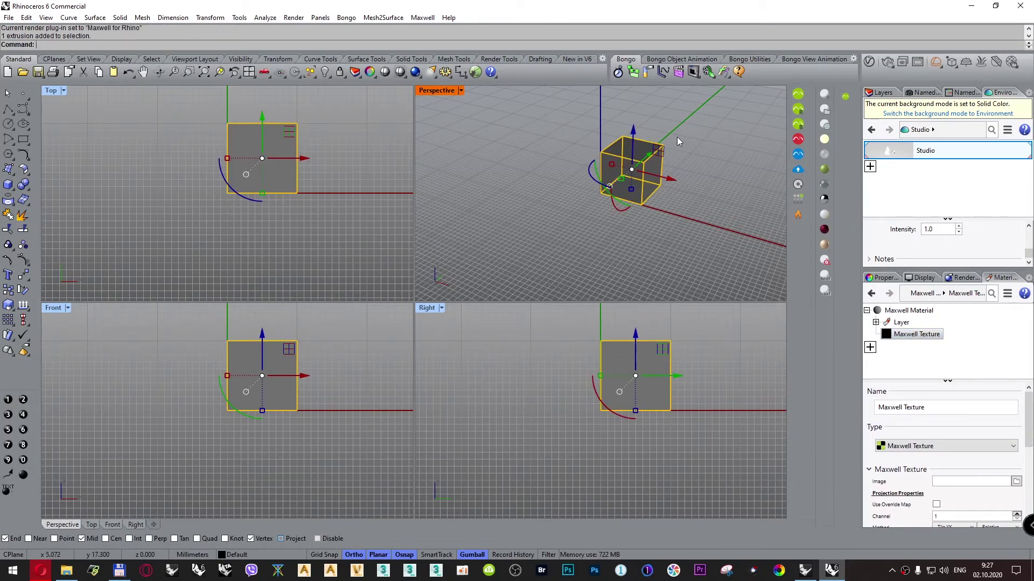
left_click(795, 217)
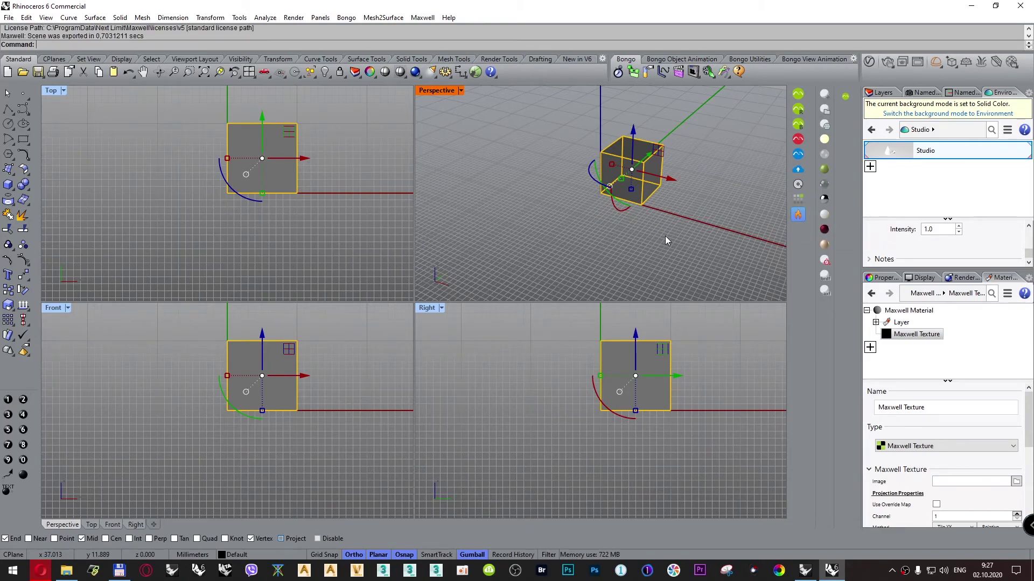
left_click(551, 141)
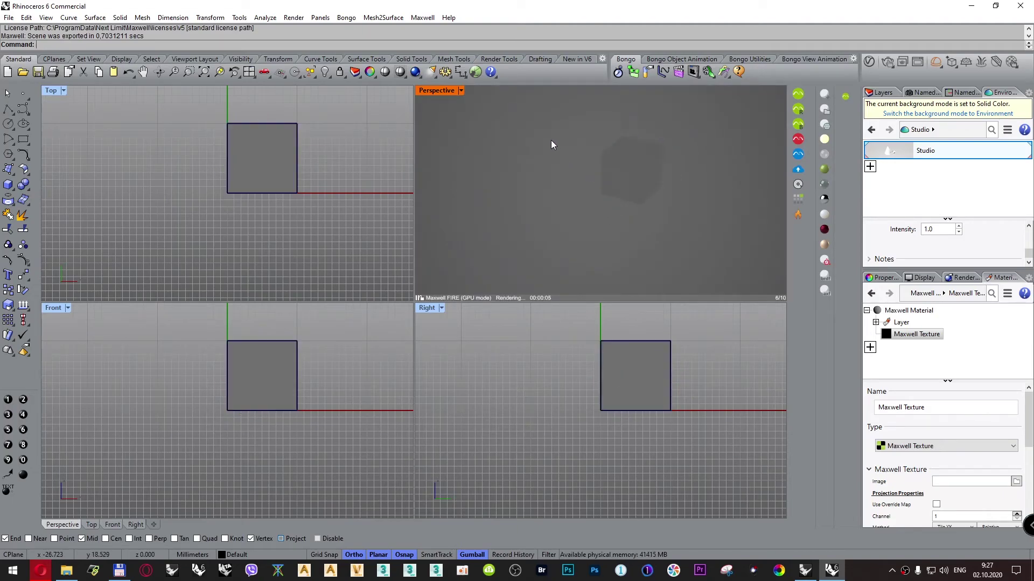
left_click(646, 161)
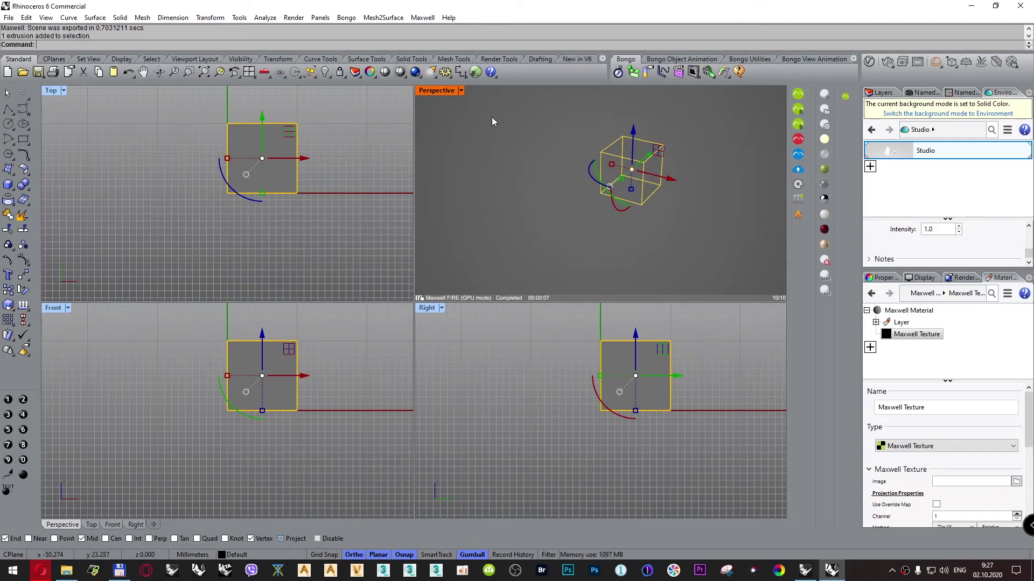
left_click(463, 90)
left_click(477, 100)
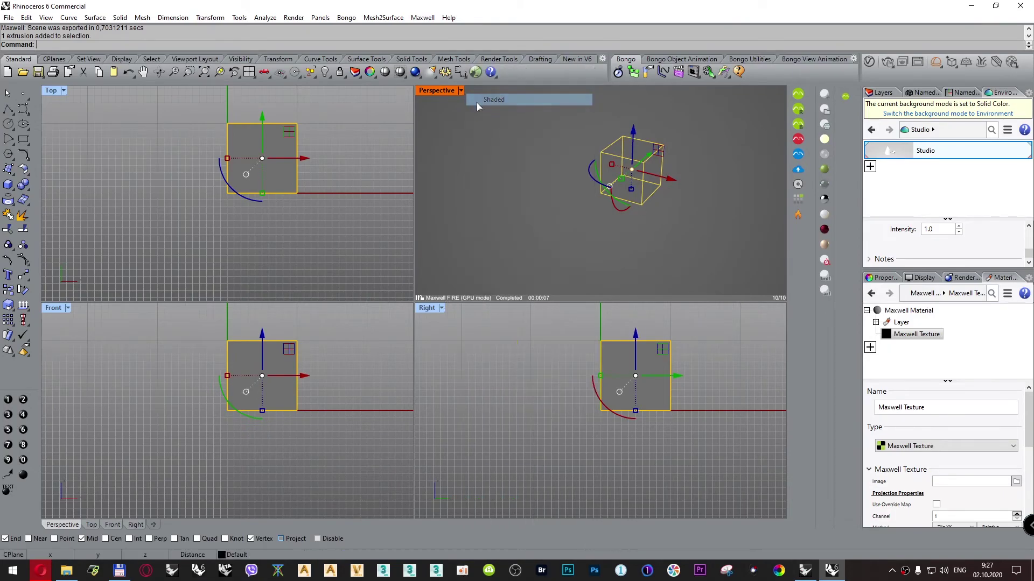
left_click(657, 240)
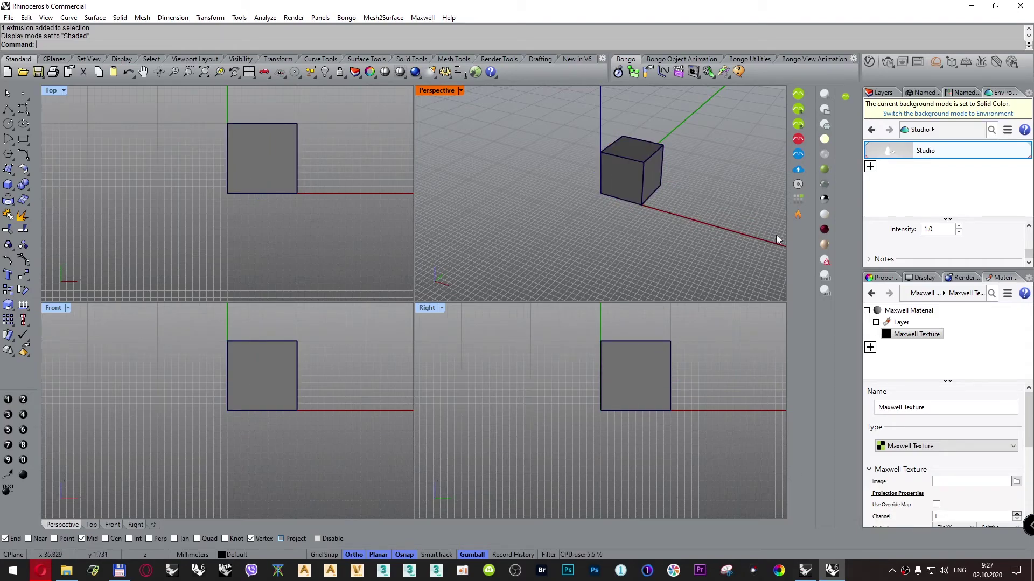
Compare the Maxwell toolbars of Rhino 5 and Rhino 6, including the Pack and Go export commands.
left_click(805, 570)
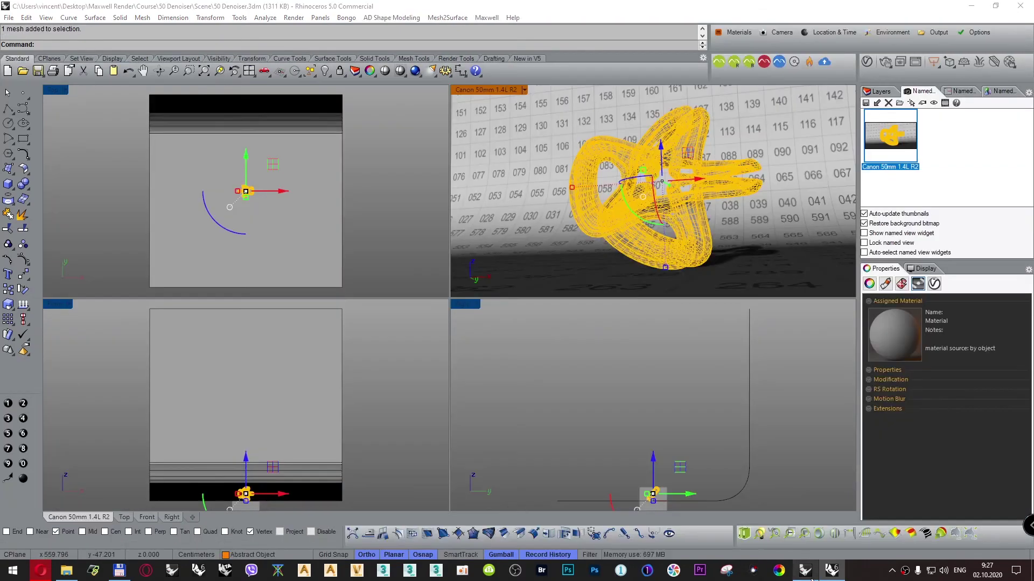
left_click(393, 188)
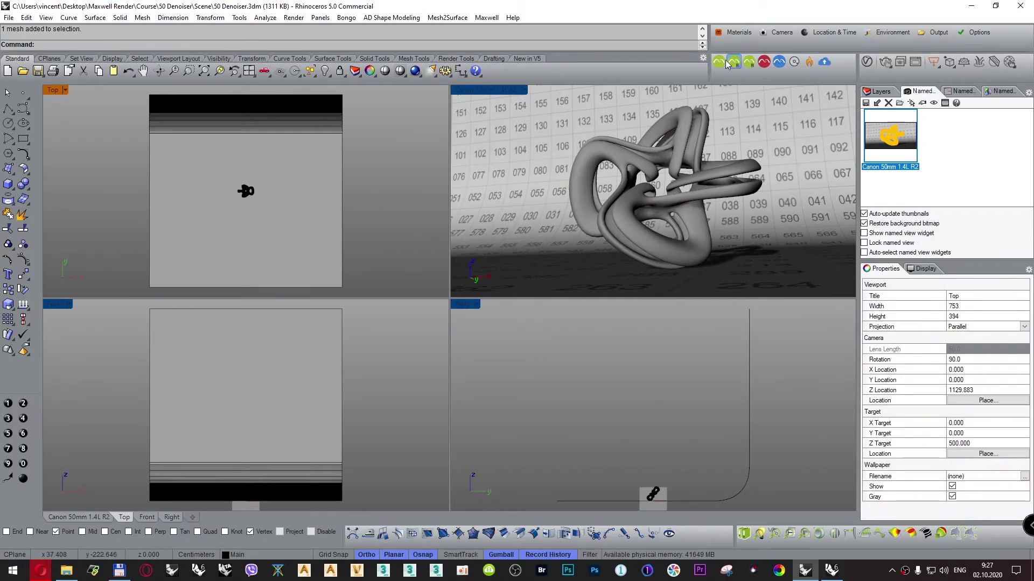
left_click(832, 570)
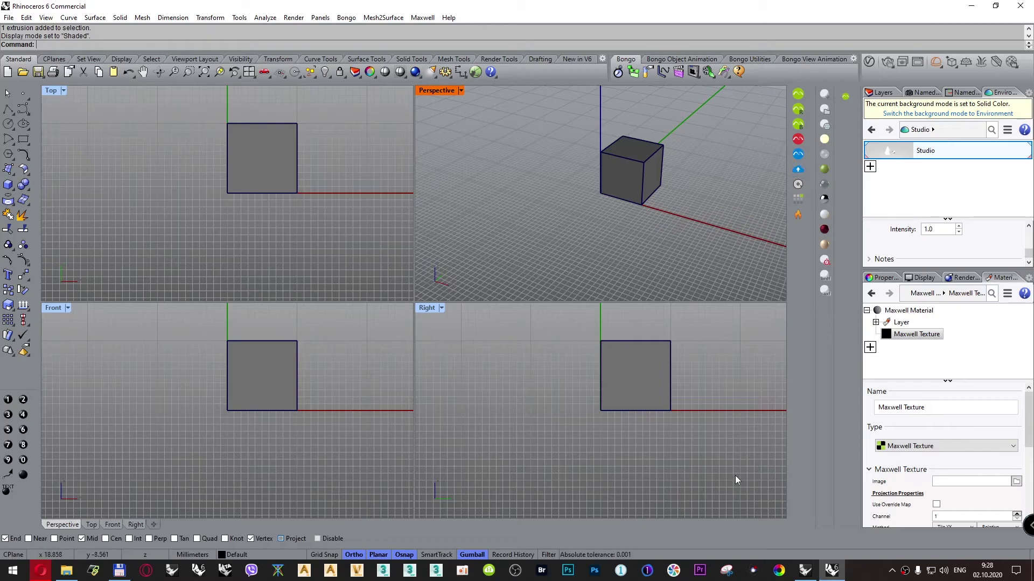
left_click(802, 571)
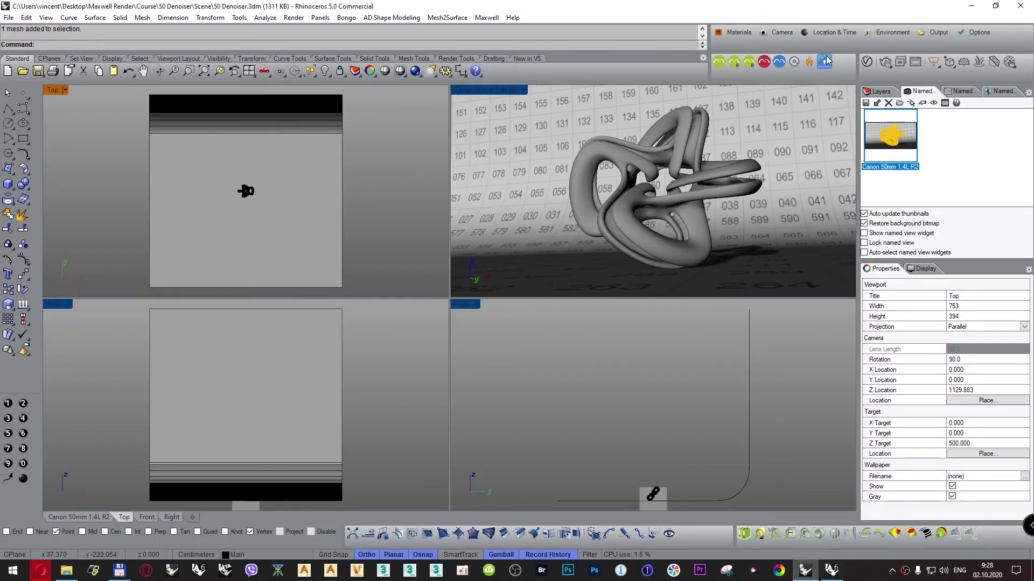
left_click(832, 570)
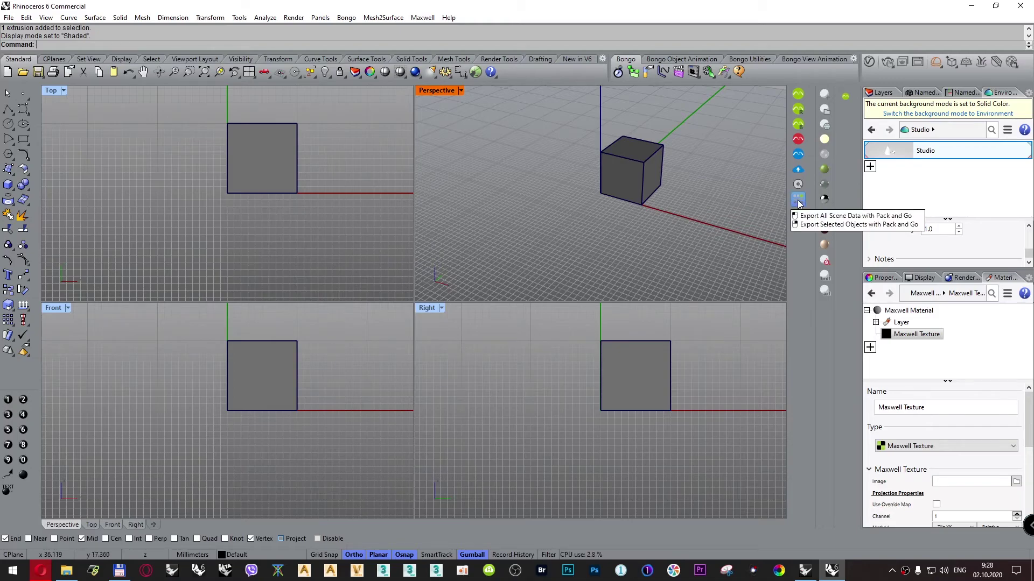
key("alt+Tab")
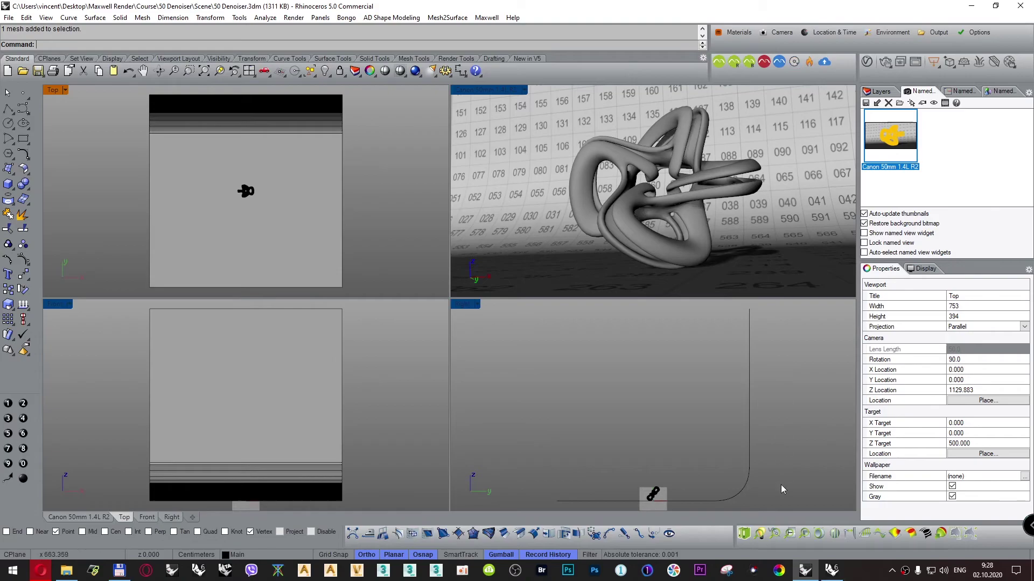
left_click(831, 570)
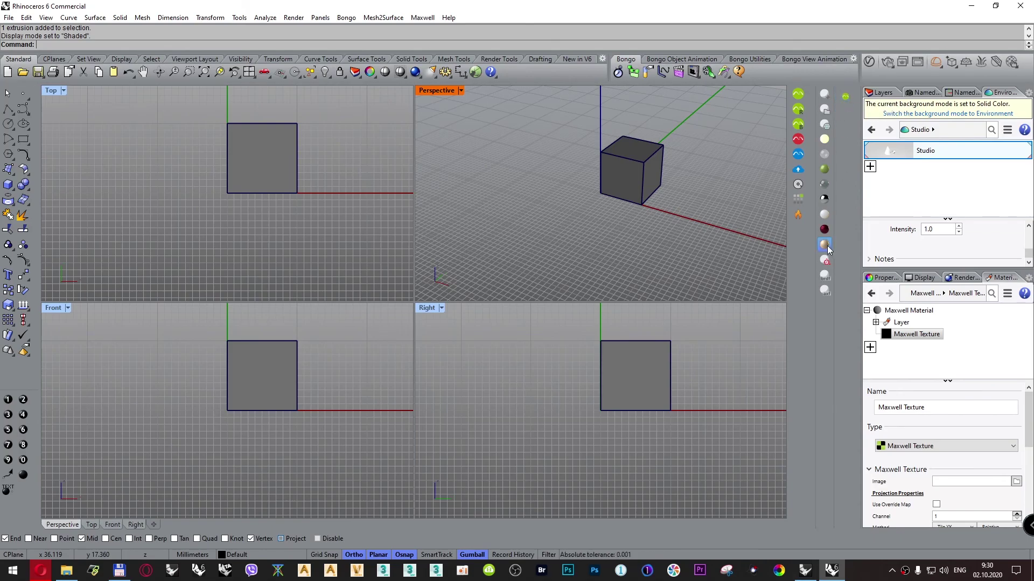
left_click(649, 151)
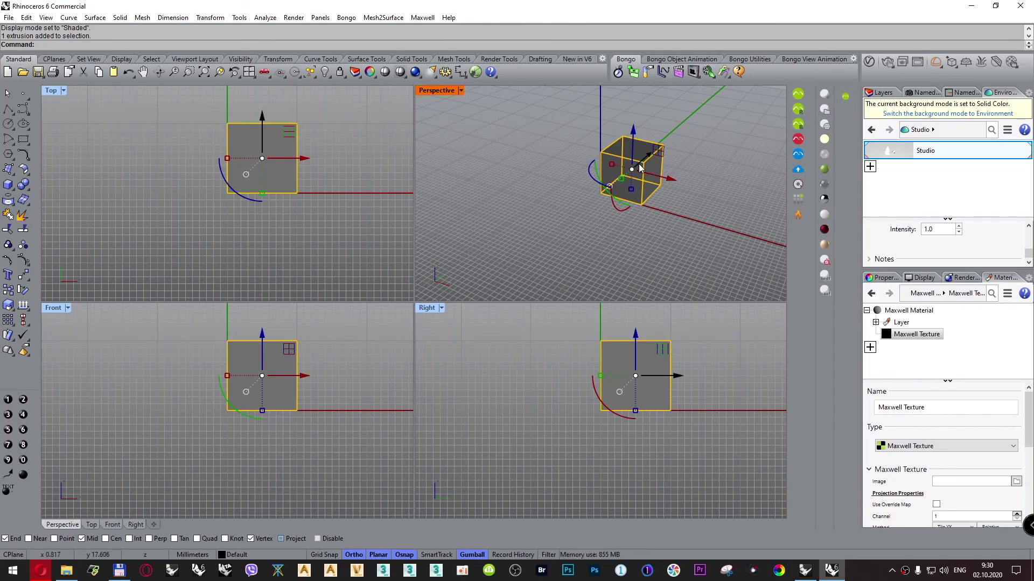
left_click(843, 96)
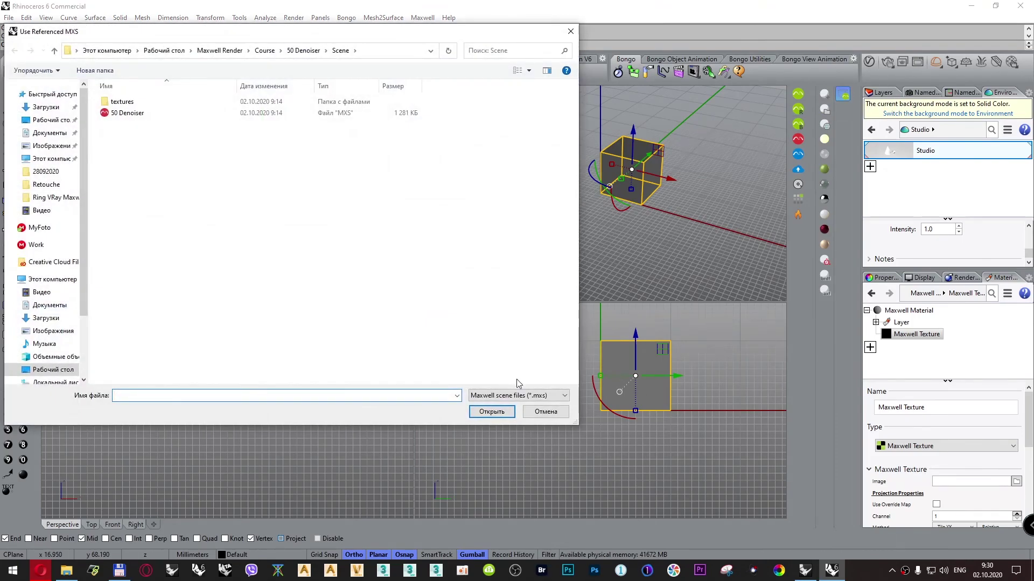
left_click(546, 415)
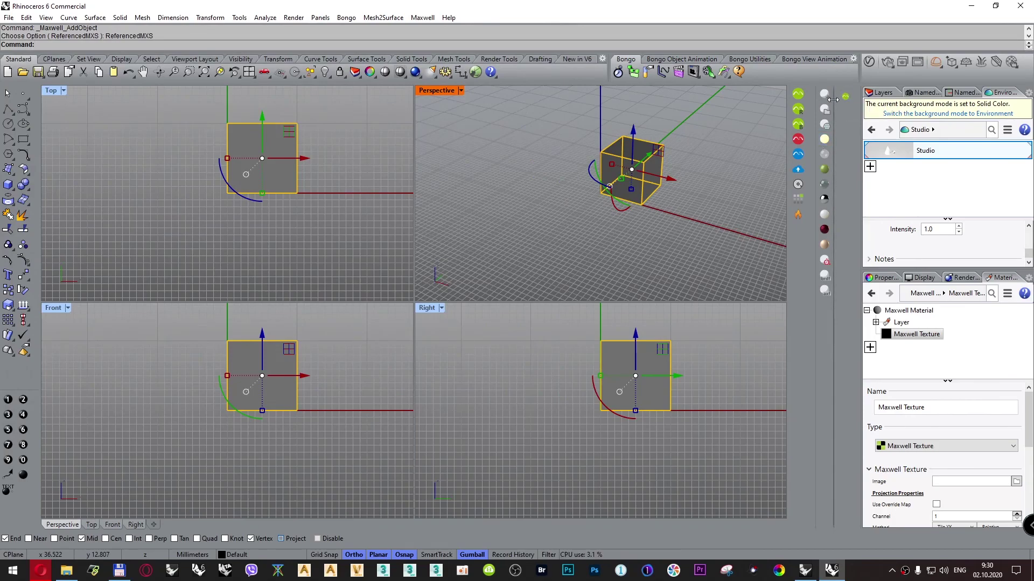
left_click(724, 156)
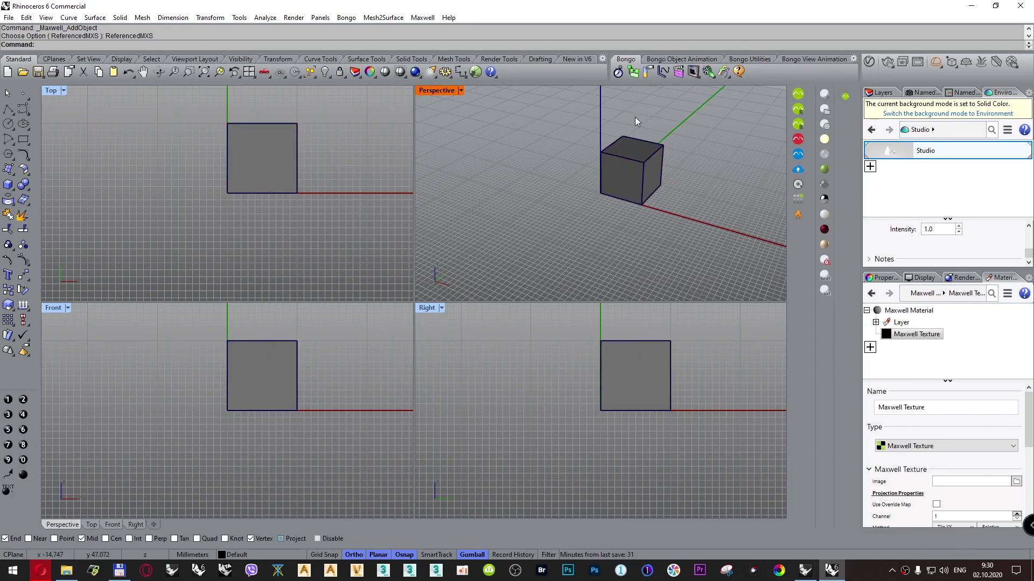
Switch to Rhino 5 and examine the Denoiser section of the Scene Manager's output settings.
left_click(805, 570)
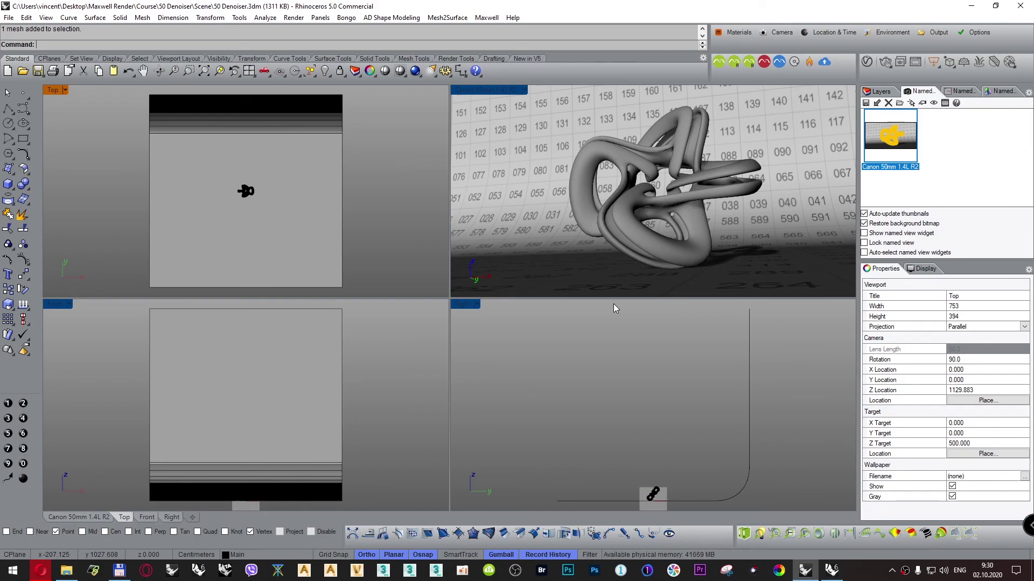
left_click(934, 33)
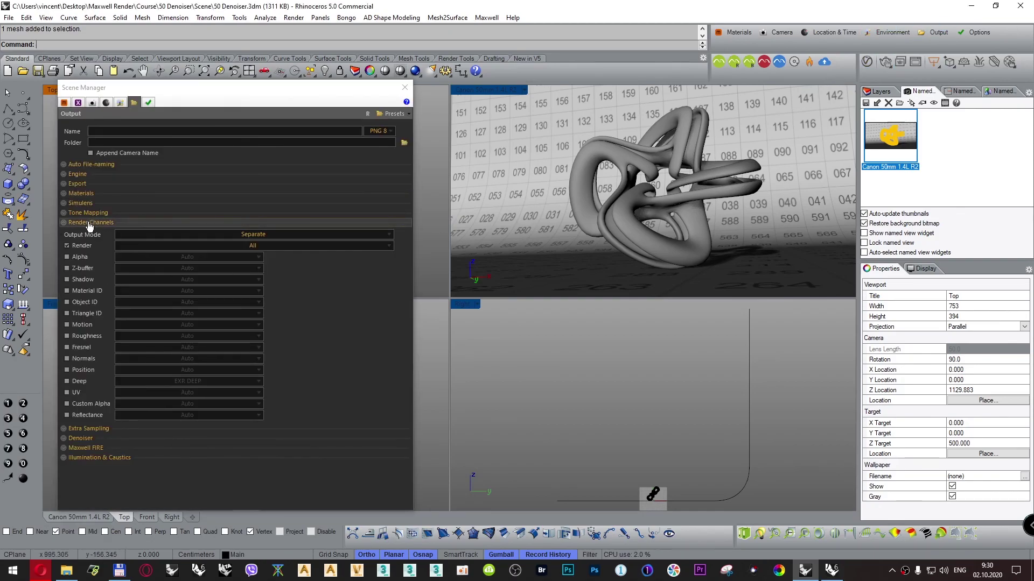
left_click(89, 223)
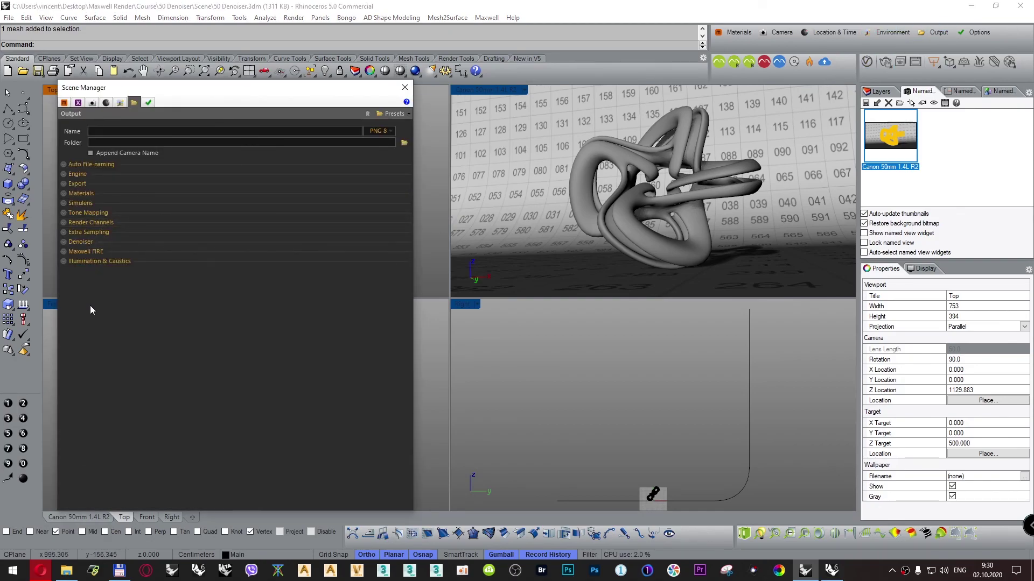
left_click(85, 242)
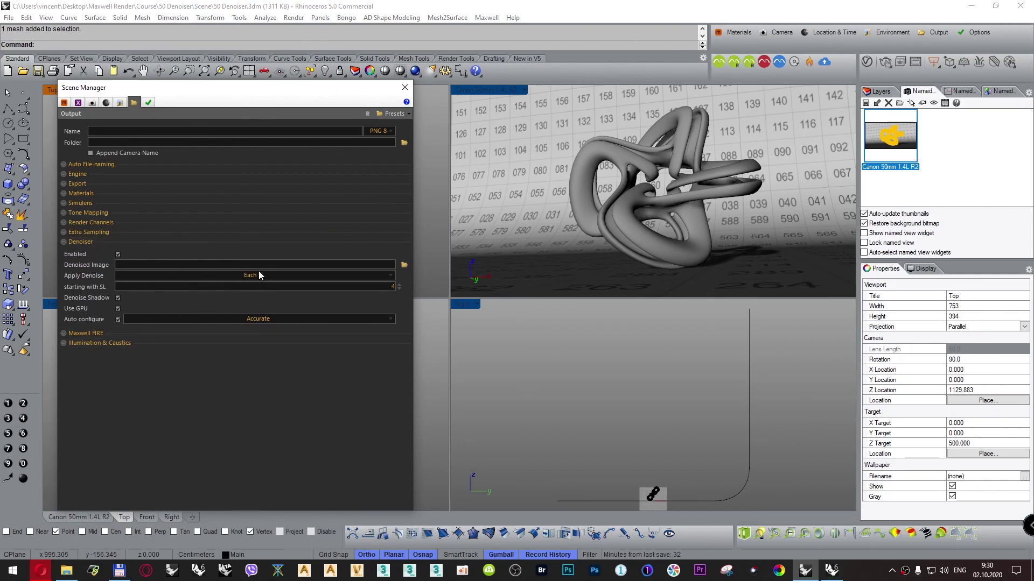